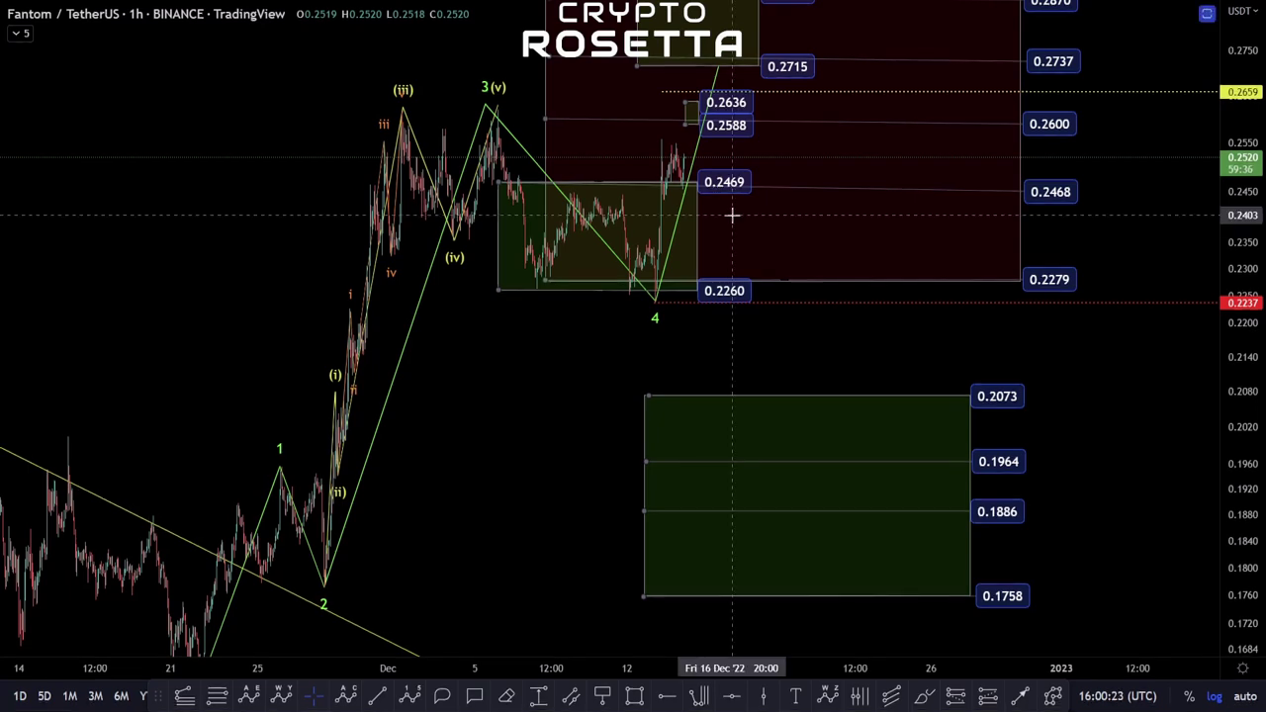
# Step: Hide the Extension drawing group and show the completed group in the chart's object tree
pyautogui.scroll(-5, 713, 326)
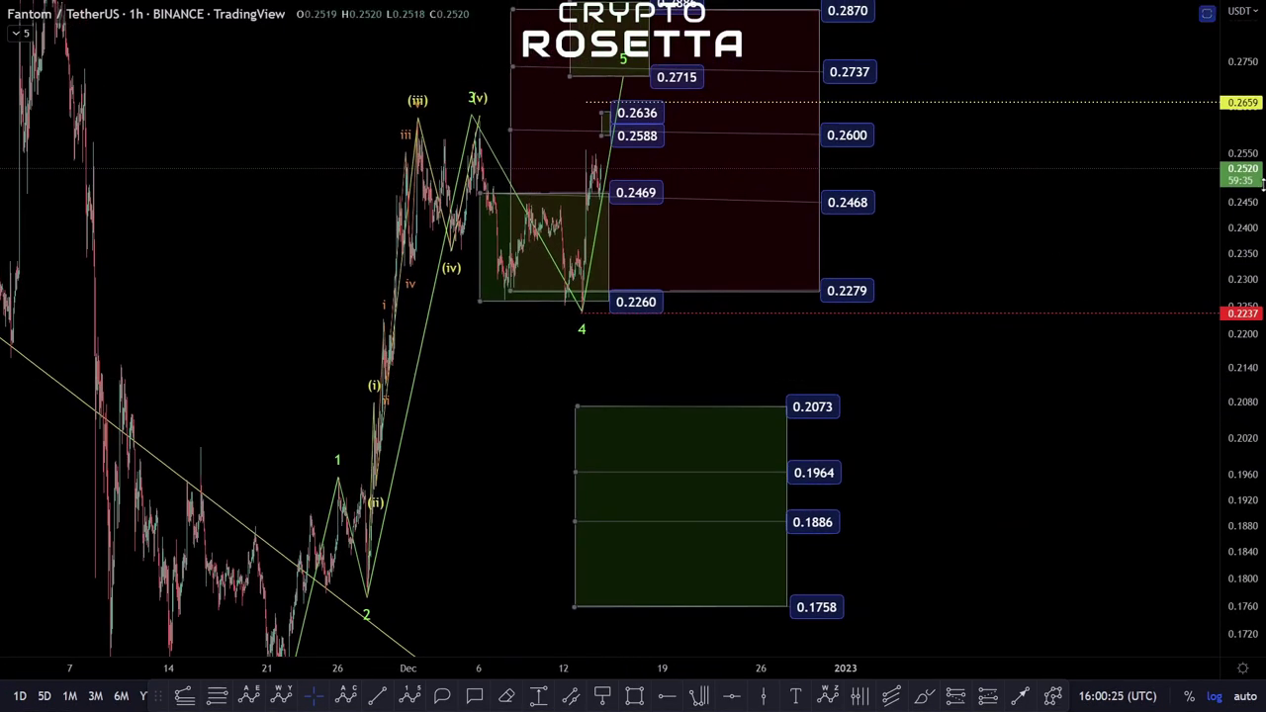
pyautogui.rightClick(522, 392)
pyautogui.moveTo(594, 565)
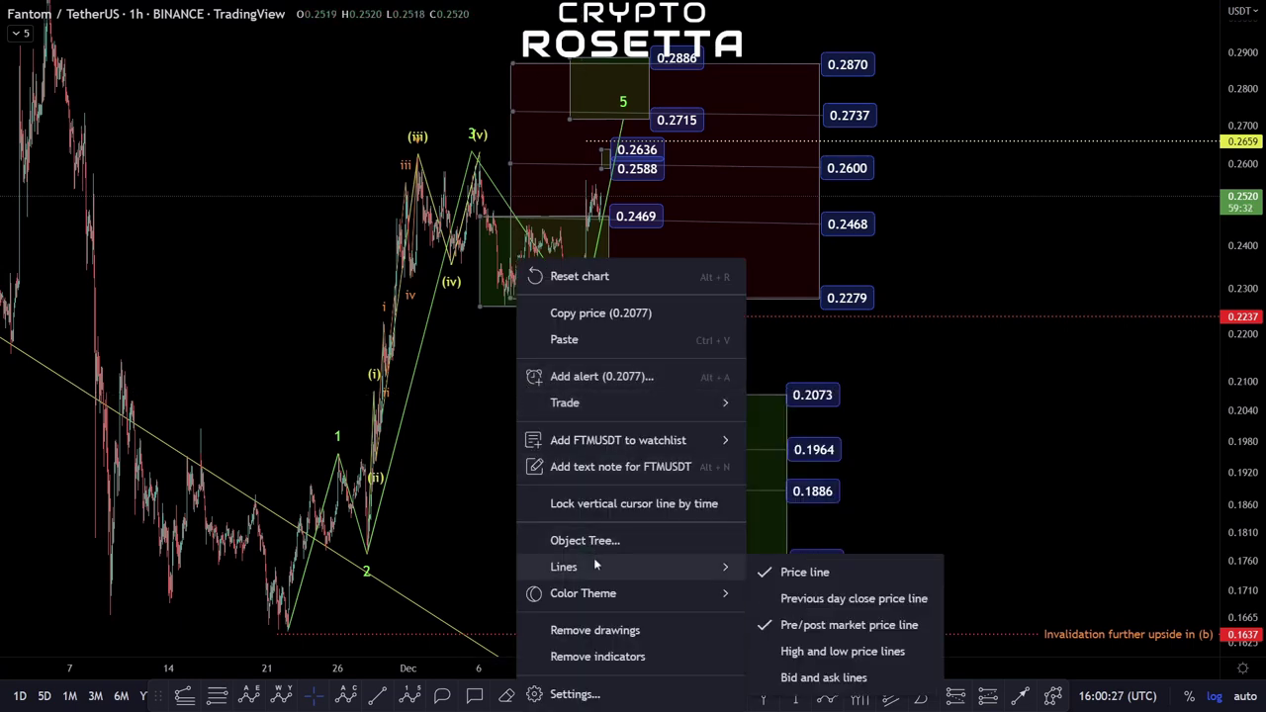
pyautogui.click(585, 541)
pyautogui.scroll(6, 645, 374)
pyautogui.scroll(3, 652, 376)
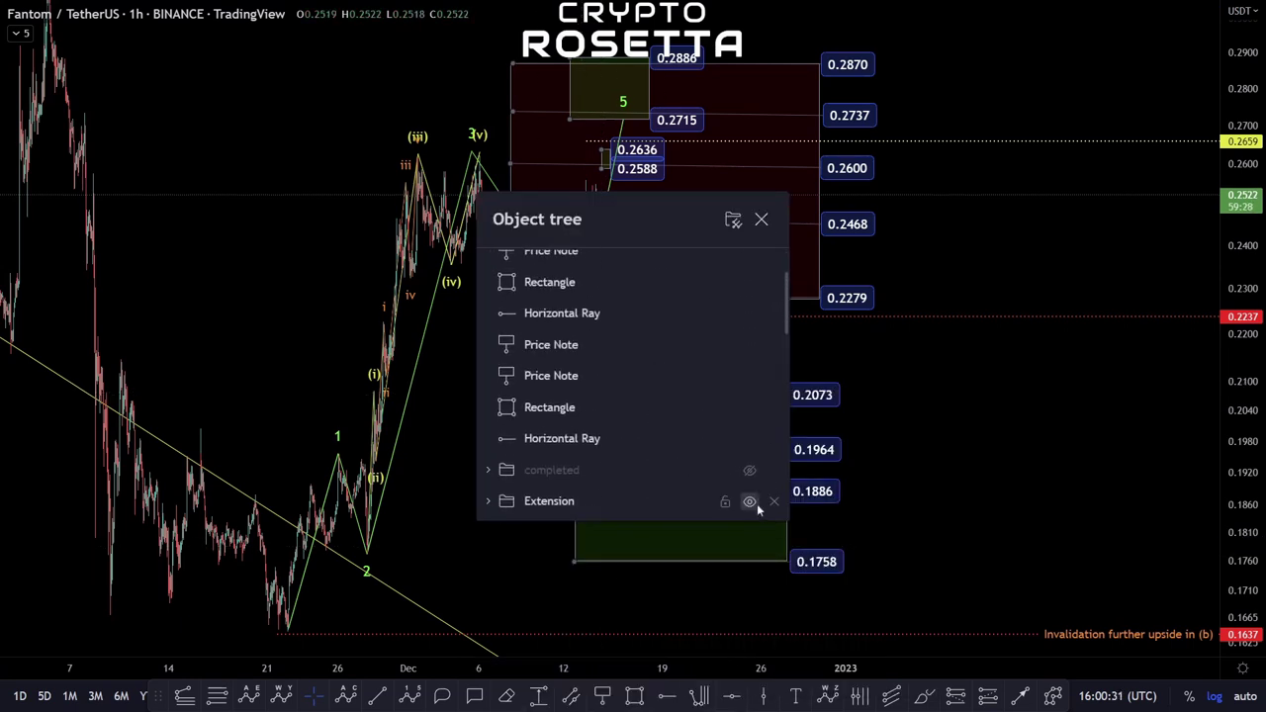
pyautogui.click(750, 502)
pyautogui.click(750, 471)
pyautogui.press('Escape')
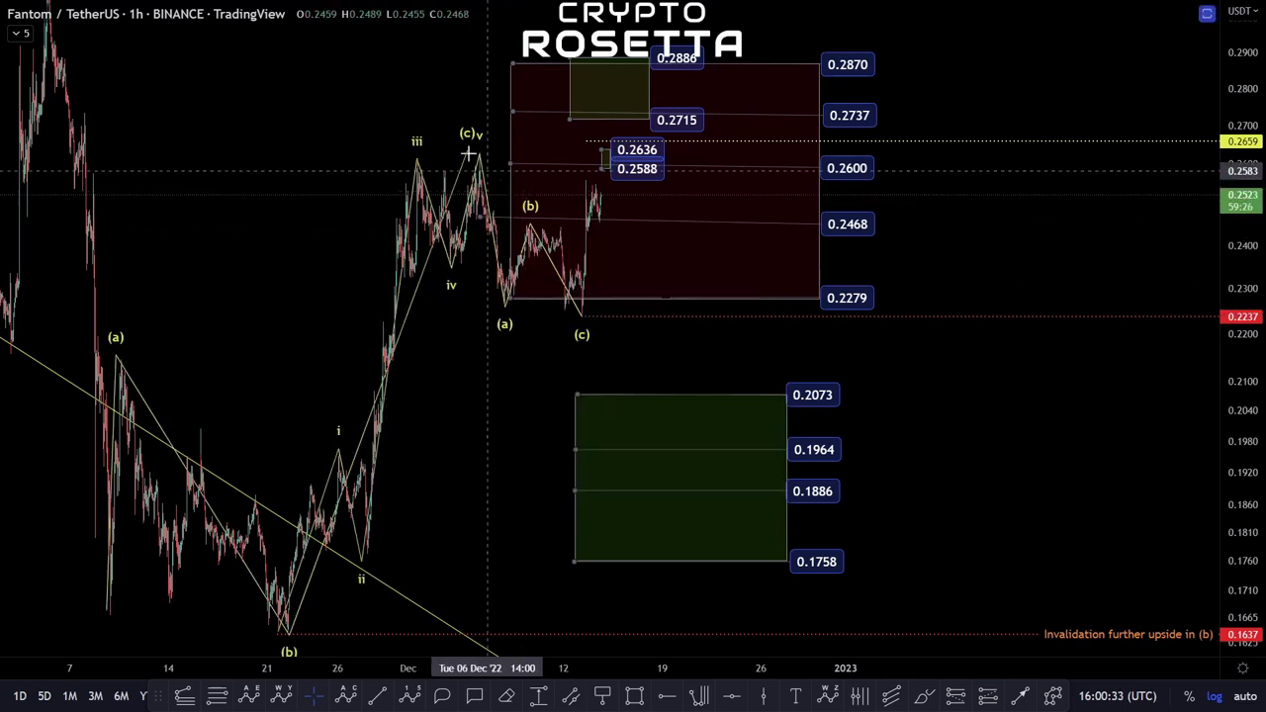
# Step: Show the Extension drawing group again and hide the completed group in the object tree
pyautogui.scroll(4, 461, 320)
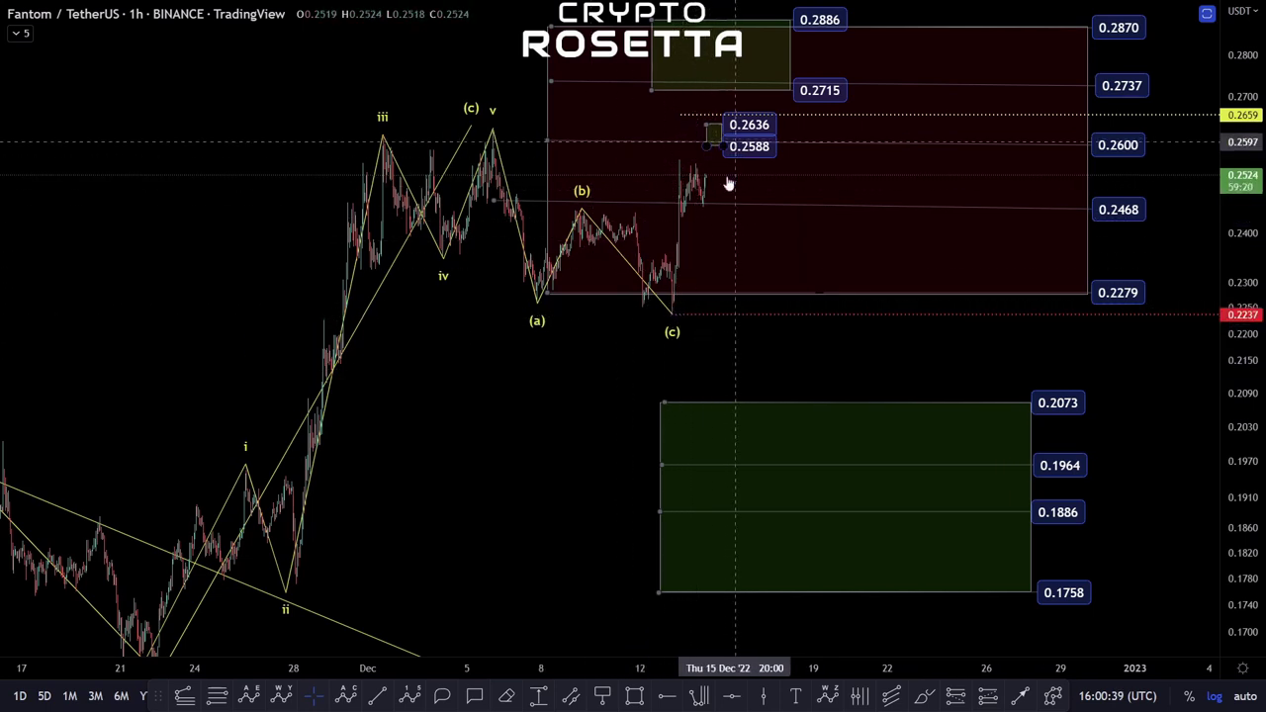
pyautogui.rightClick(568, 362)
pyautogui.click(691, 535)
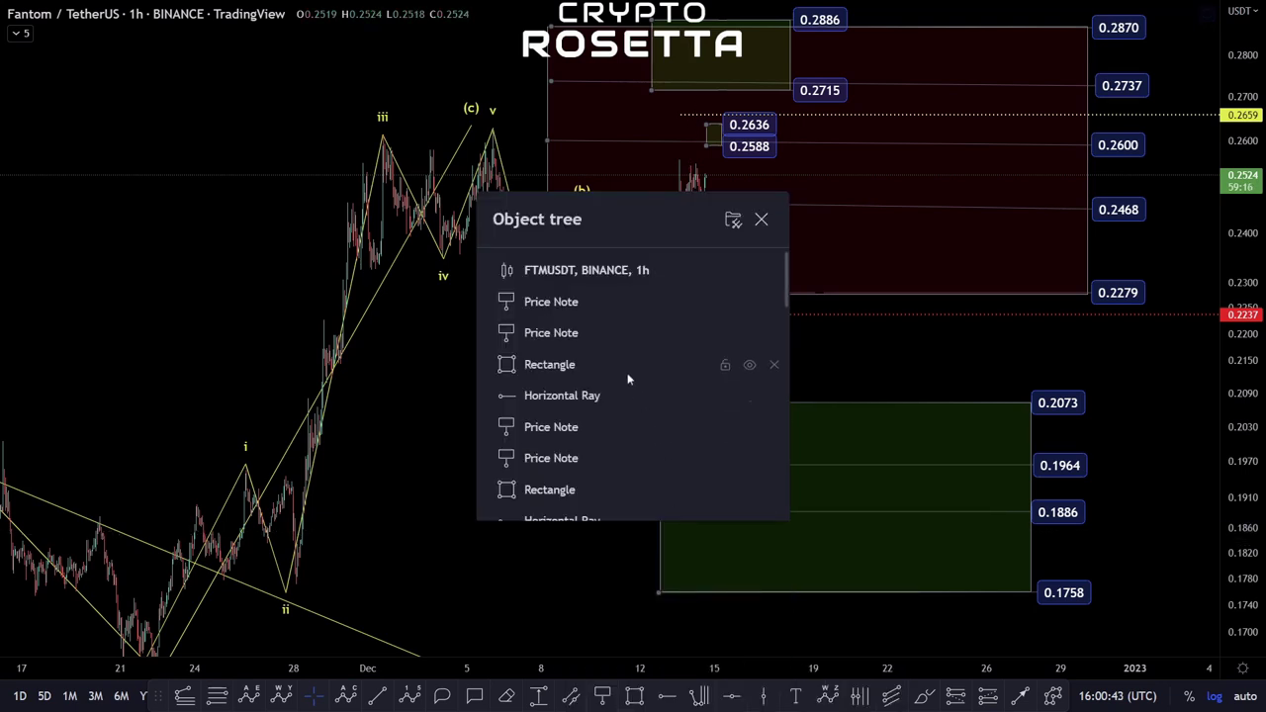
pyautogui.scroll(-3, 627, 376)
pyautogui.scroll(1, 686, 436)
pyautogui.scroll(-2, 764, 401)
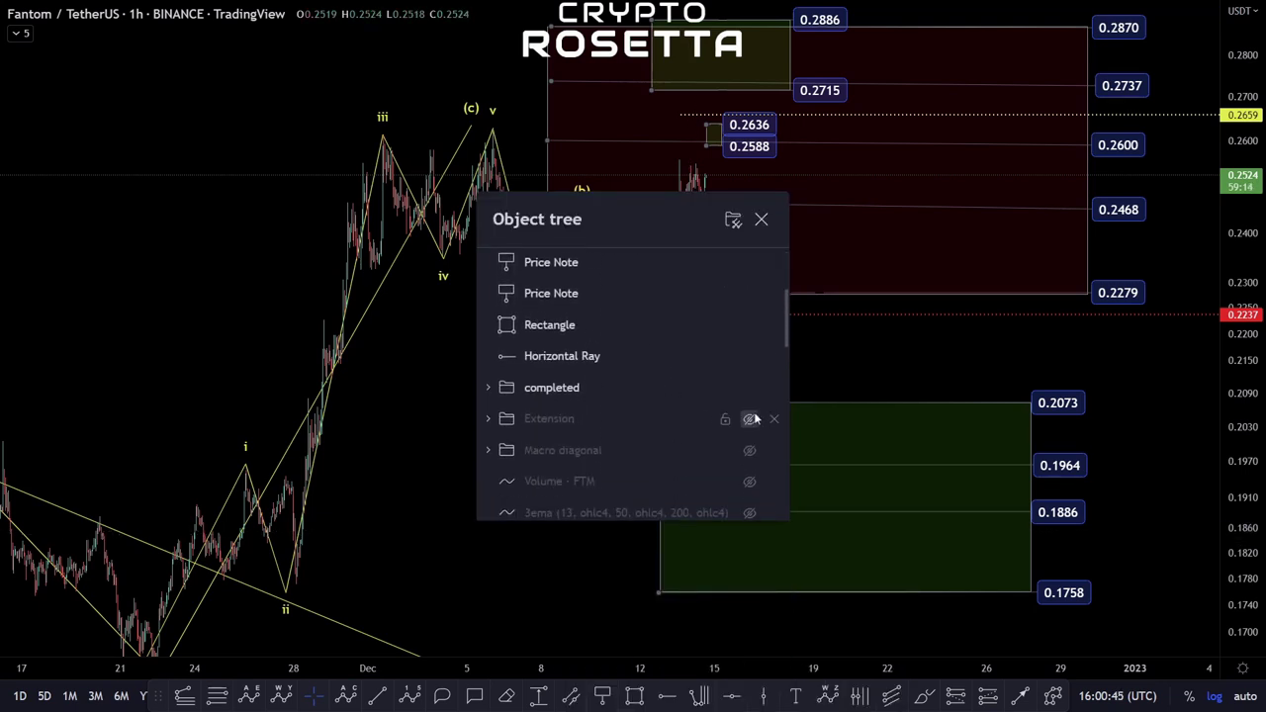
pyautogui.click(749, 418)
pyautogui.click(693, 388)
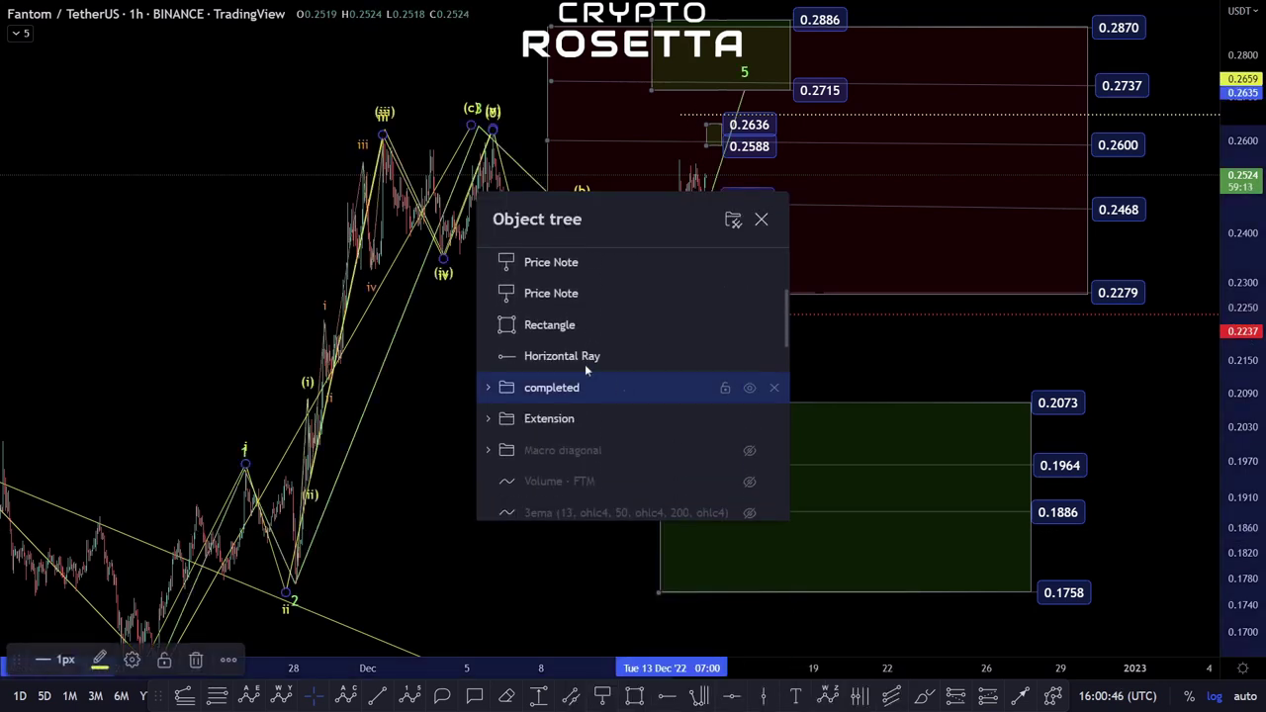
pyautogui.click(750, 390)
pyautogui.click(463, 331)
# Step: Examine the green wave 1 to 5 count, its subwaves and the surrounding price zones on the chart
pyautogui.scroll(5, 664, 416)
pyautogui.scroll(-6, 672, 406)
pyautogui.moveTo(533, 437); pyautogui.dragTo(676, 317)
pyautogui.moveTo(706, 371); pyautogui.dragTo(692, 449)
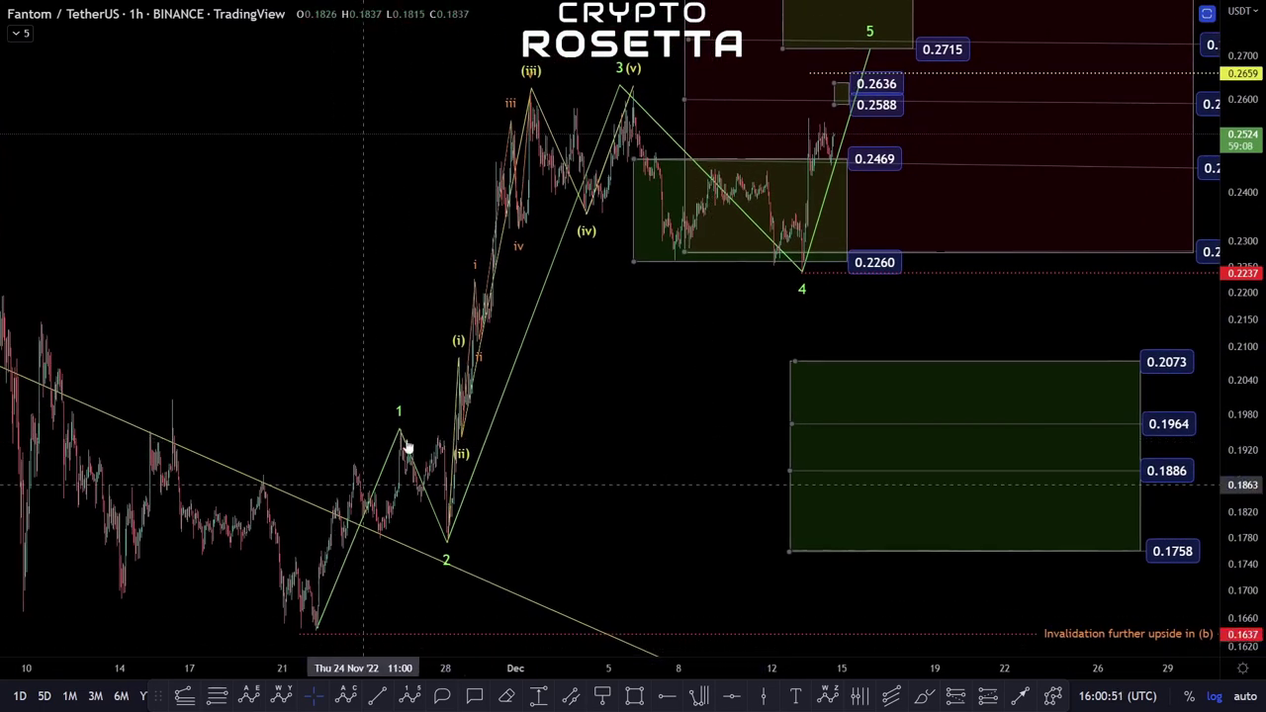
pyautogui.moveTo(563, 438); pyautogui.dragTo(563, 481)
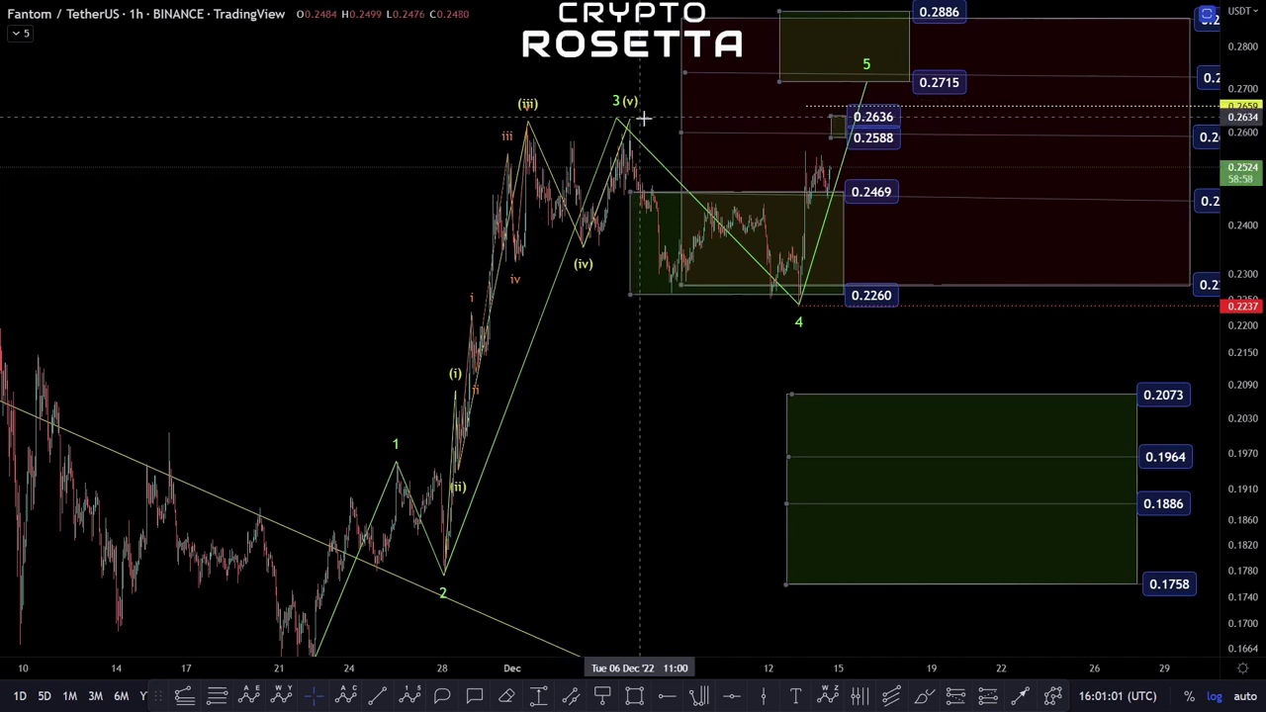
pyautogui.moveTo(655, 424); pyautogui.dragTo(577, 496)
pyautogui.moveTo(688, 436); pyautogui.dragTo(628, 431)
pyautogui.moveTo(537, 386); pyautogui.dragTo(529, 362)
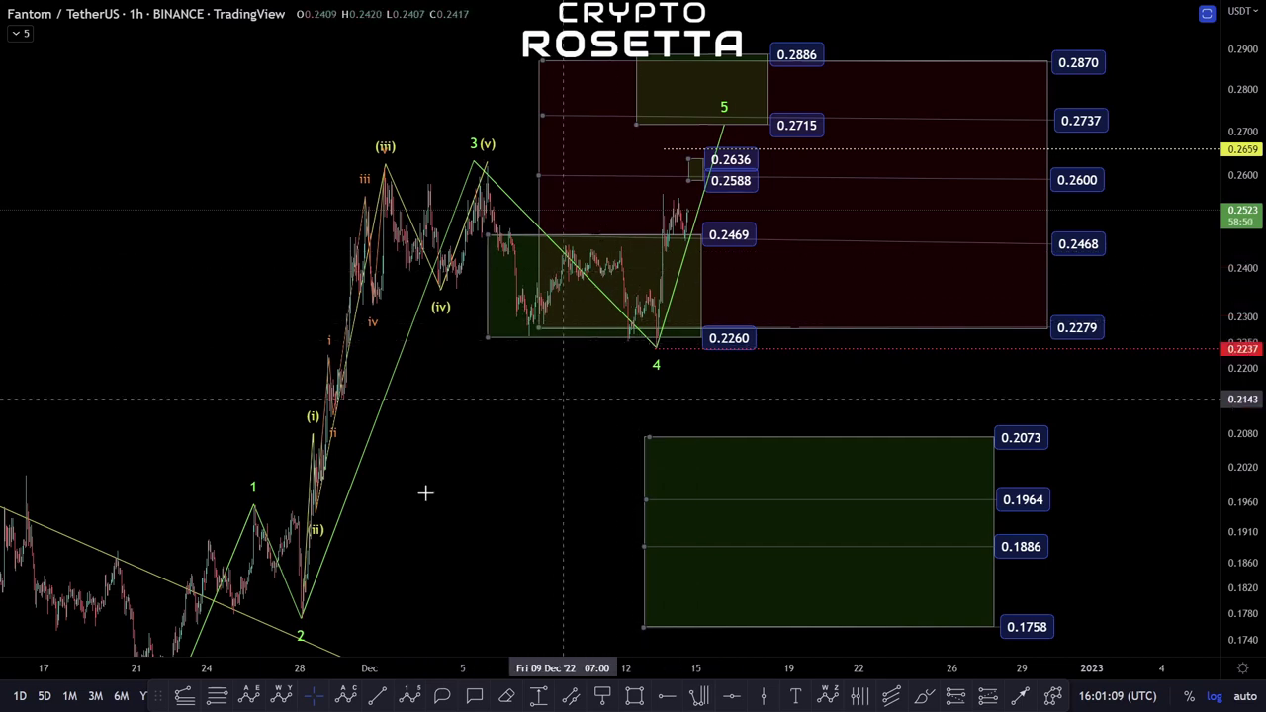
pyautogui.moveTo(620, 416); pyautogui.dragTo(601, 449)
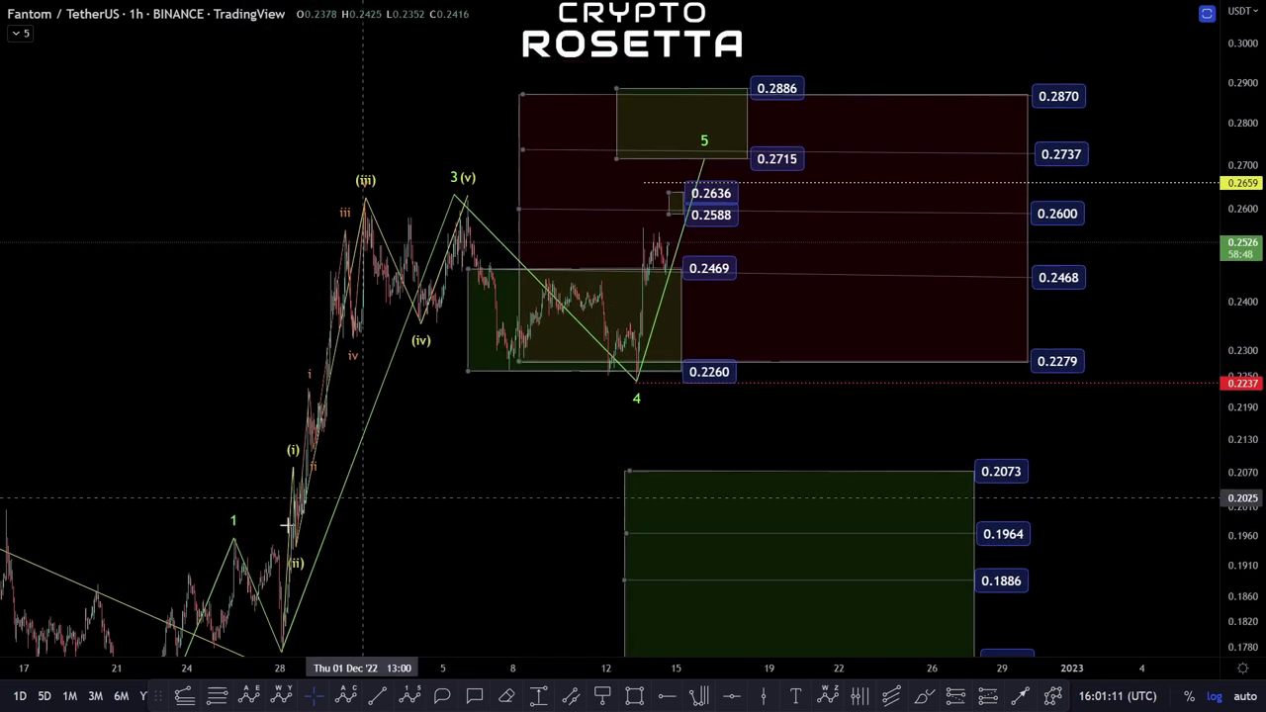
pyautogui.scroll(6, 326, 545)
pyautogui.moveTo(1242, 504); pyautogui.dragTo(1242, 347)
pyautogui.moveTo(1064, 438); pyautogui.dragTo(916, 476)
pyautogui.moveTo(719, 479); pyautogui.dragTo(668, 452)
pyautogui.scroll(-5, 737, 426)
pyautogui.scroll(-1, 800, 379)
pyautogui.moveTo(1241, 316); pyautogui.dragTo(1241, 499)
pyautogui.moveTo(699, 501); pyautogui.dragTo(712, 394)
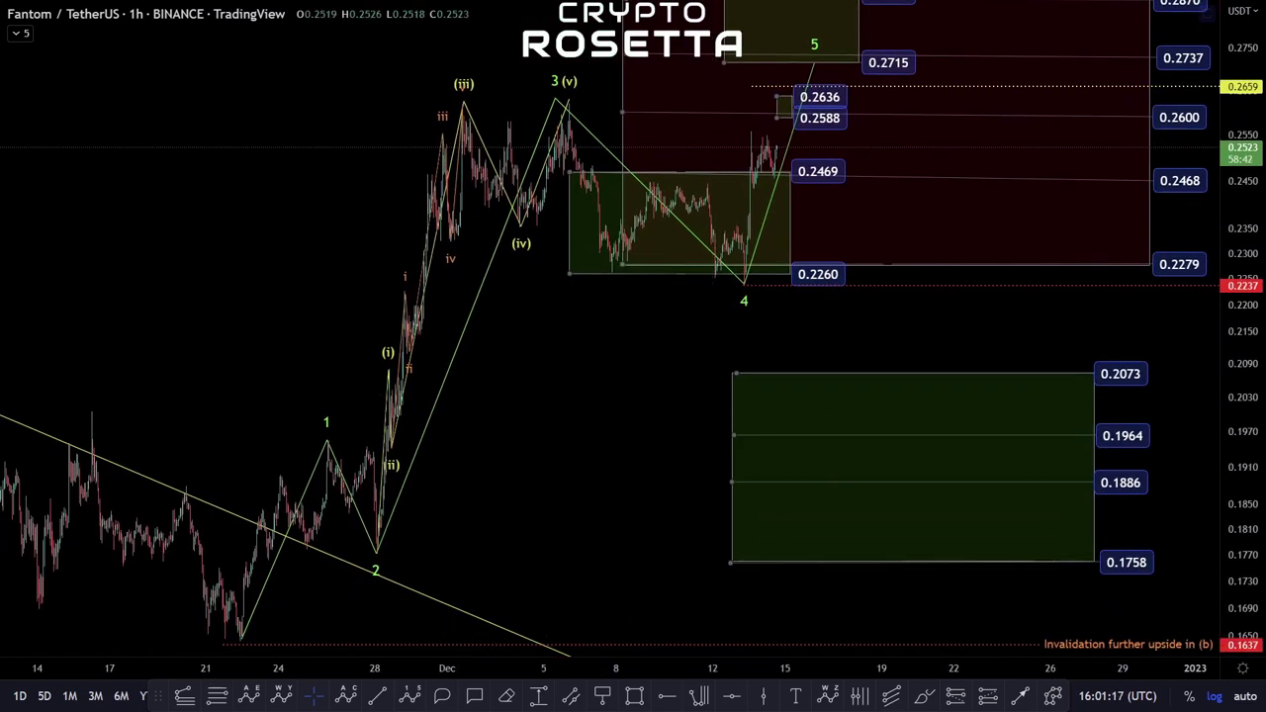
# Step: Draw a Fibonacci retracement from the wave 2 low at 0.1772 to the wave (iii) high at 0.2625
pyautogui.click(227, 698)
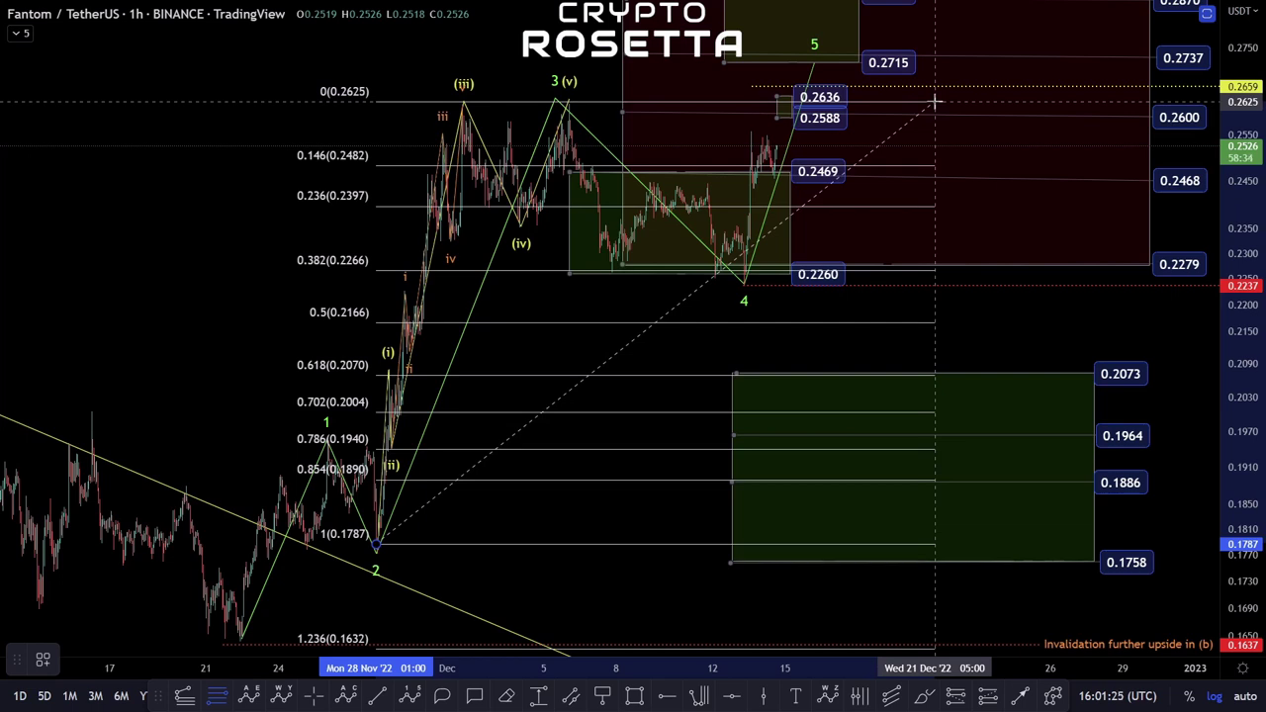
pyautogui.click(935, 100)
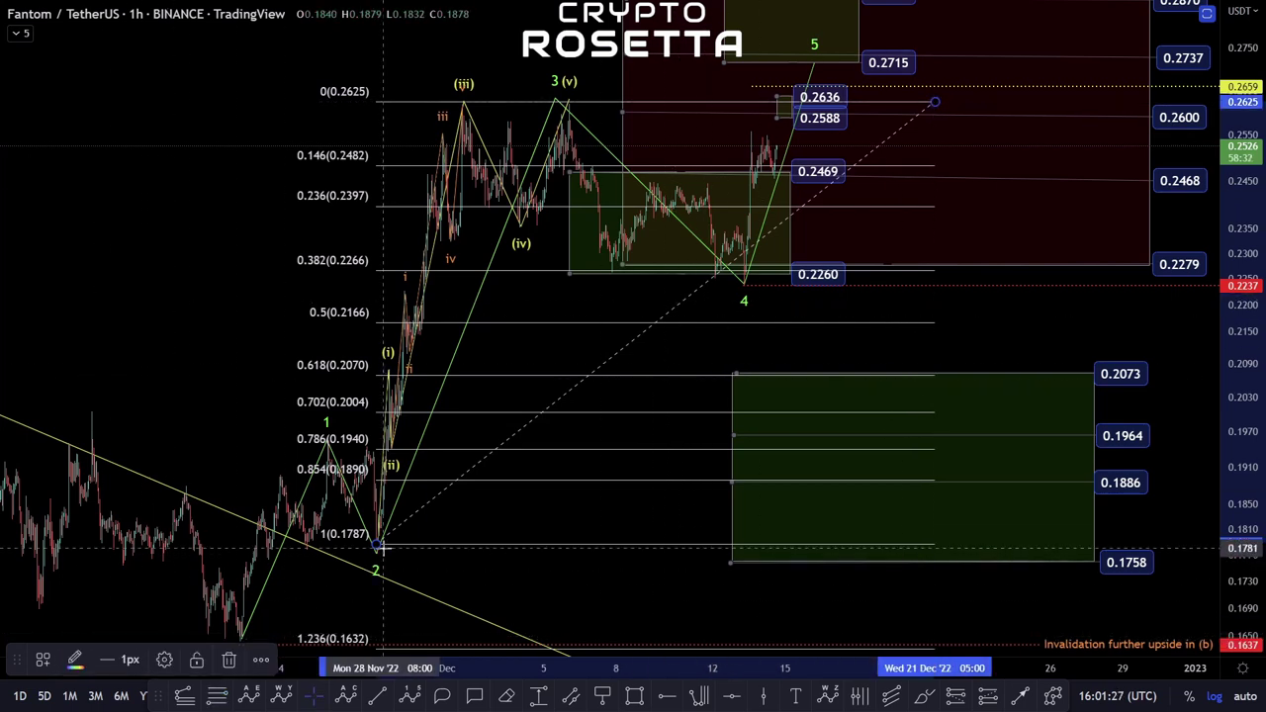
pyautogui.moveTo(377, 550); pyautogui.dragTo(377, 557)
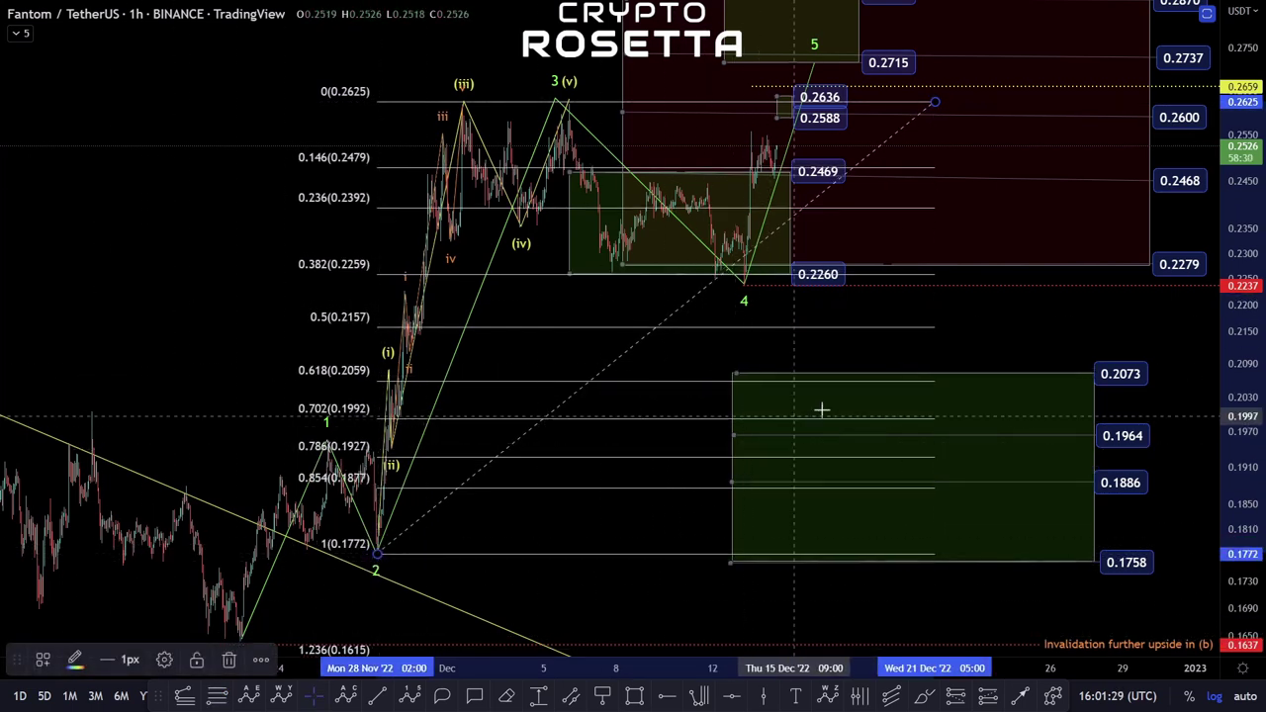
# Step: Compare the wave 4 low with the 0.382 retracement level and remove the Fibonacci retracement
pyautogui.scroll(4, 786, 336)
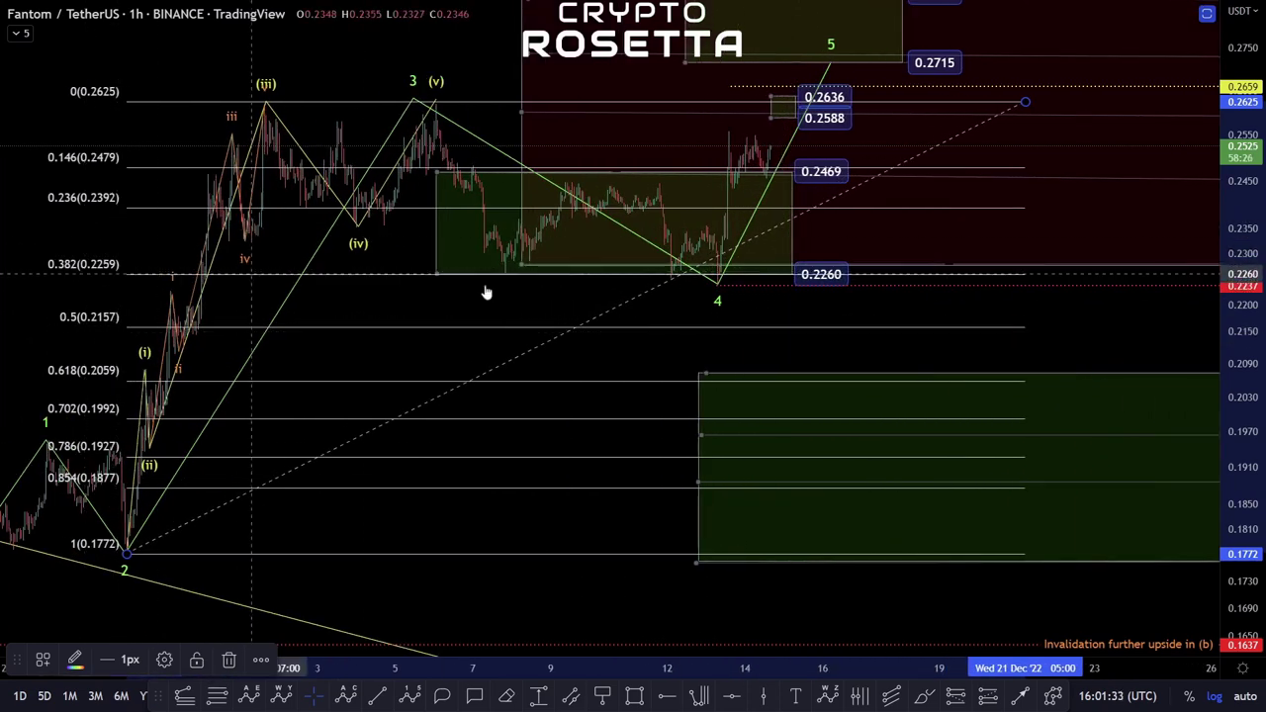
pyautogui.moveTo(1236, 300); pyautogui.dragTo(1237, 242)
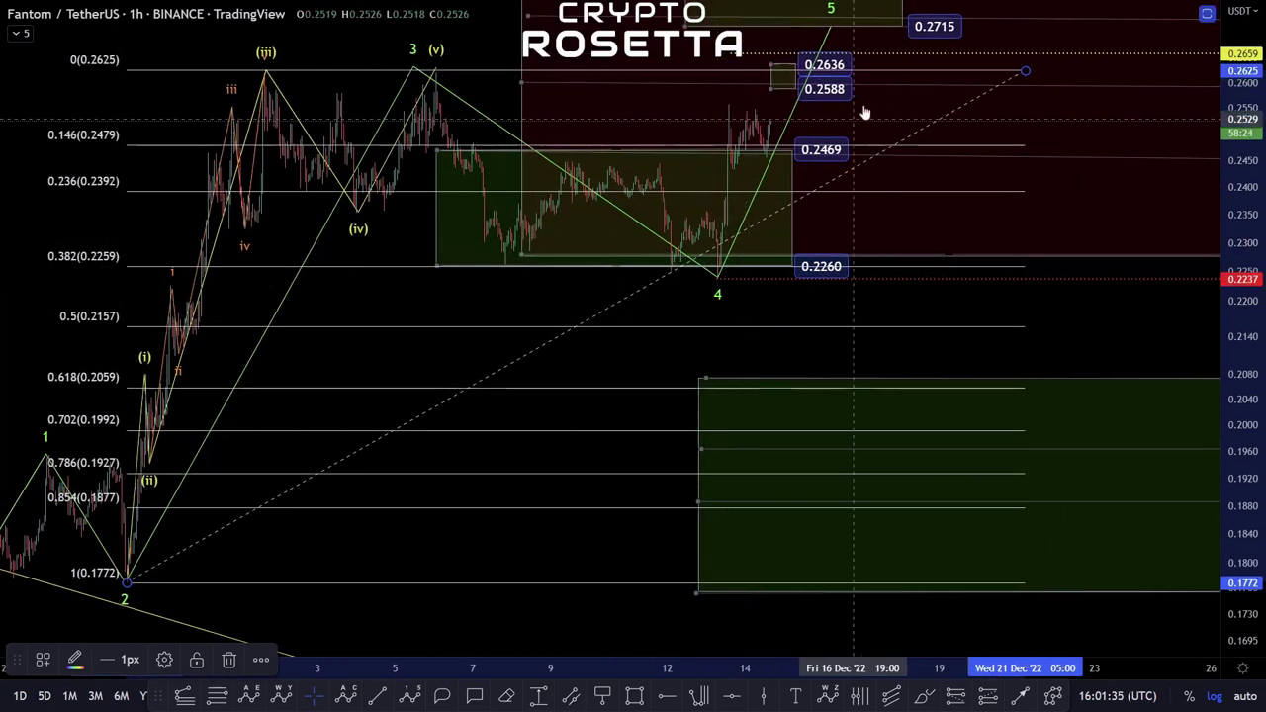
pyautogui.click(541, 329)
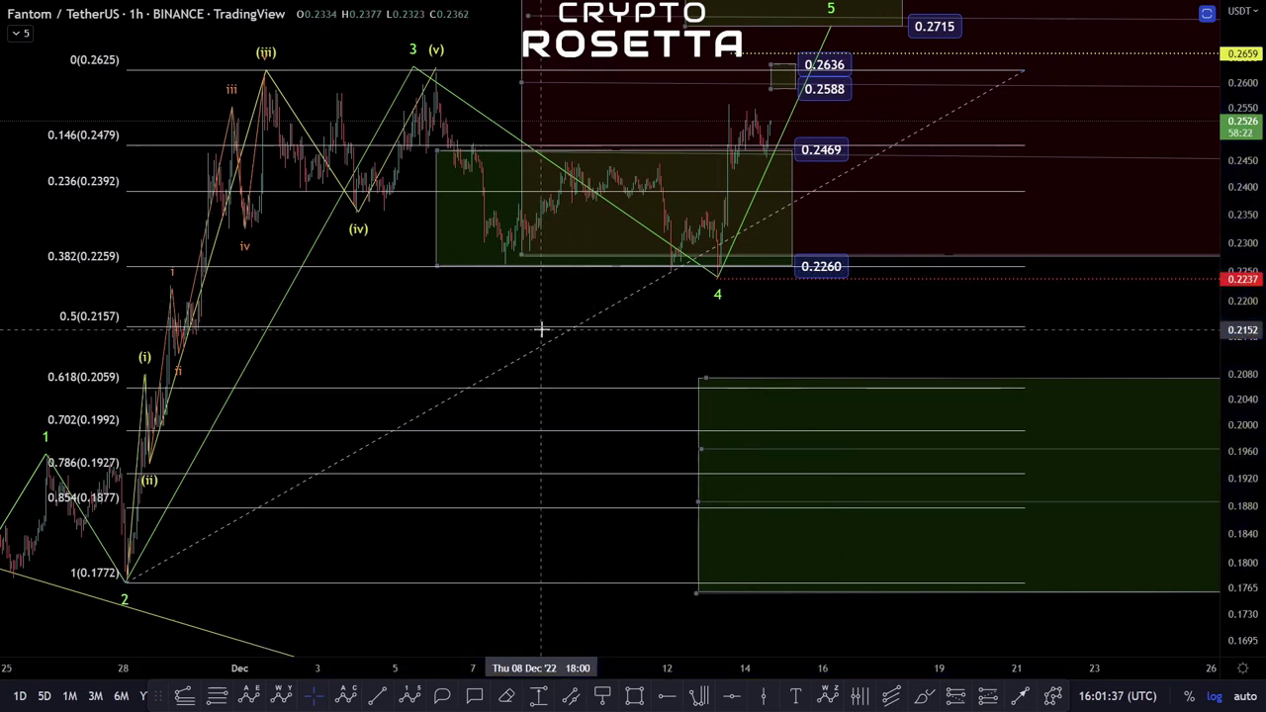
# Step: Move the wave 5 endpoint of the green wave count up to about 0.2770, inside the upper target box
pyautogui.moveTo(737, 345); pyautogui.dragTo(612, 483)
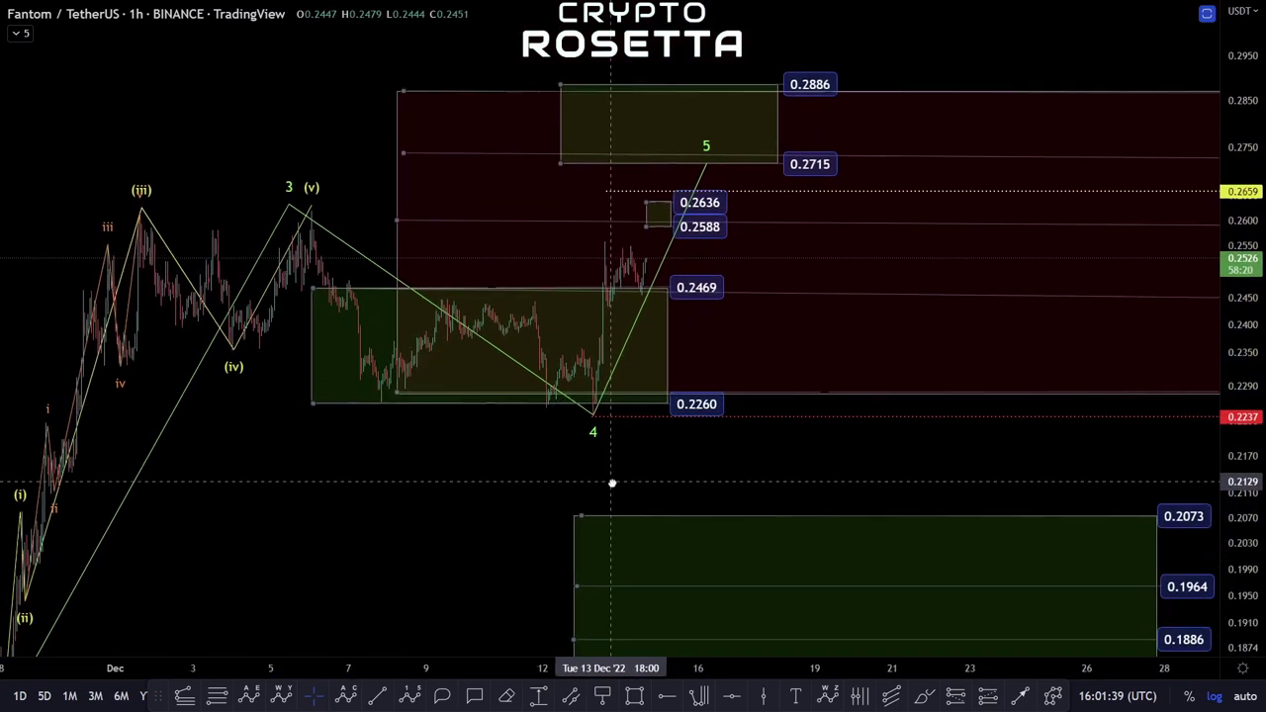
pyautogui.scroll(-5, 726, 249)
pyautogui.moveTo(709, 165); pyautogui.dragTo(713, 139)
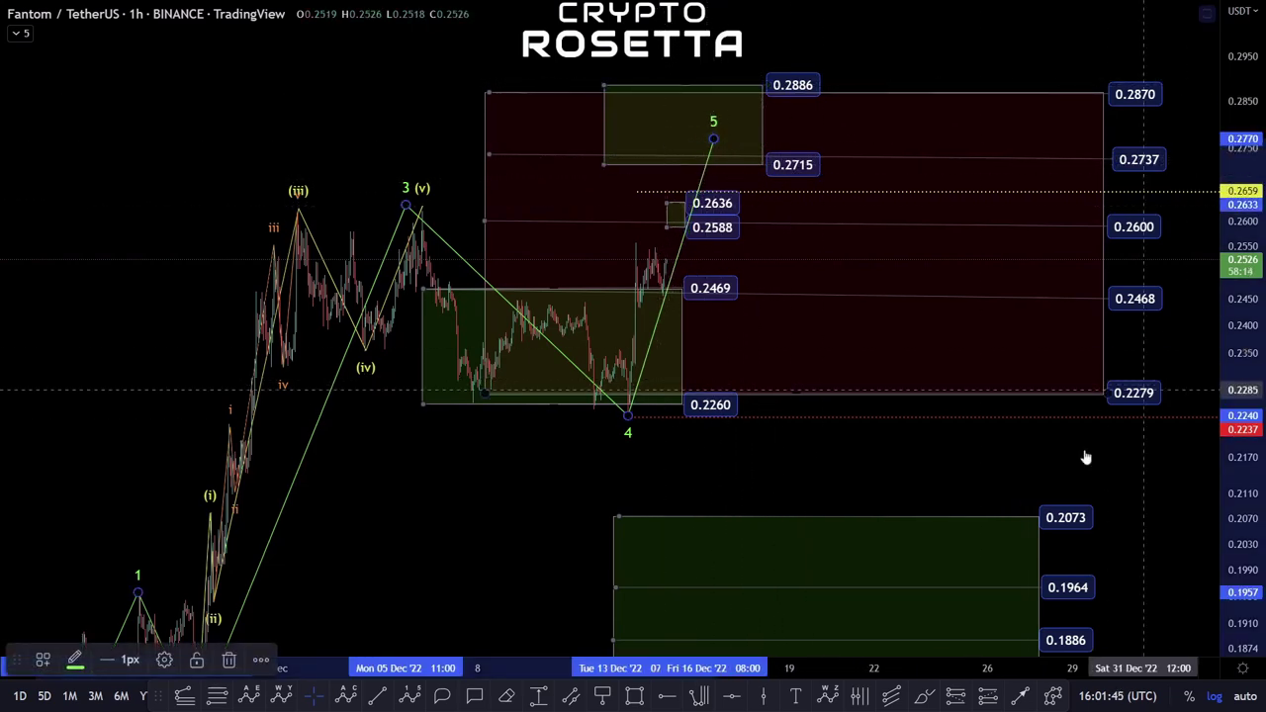
pyautogui.moveTo(769, 451); pyautogui.dragTo(794, 422)
# Step: Draw a trend-based Fibonacci extension from the 0.1642 low to the wave 1 high at 0.1955 and the wave 4 low at 0.2236
pyautogui.moveTo(413, 479); pyautogui.dragTo(521, 393)
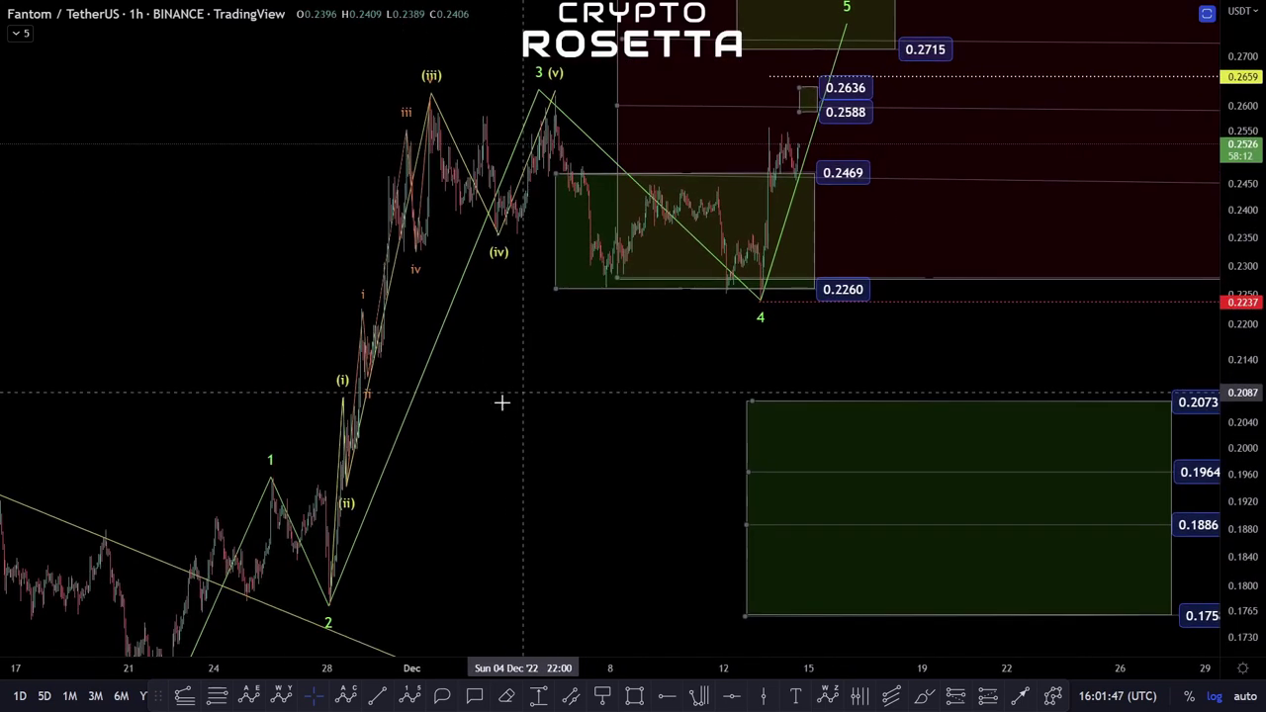
pyautogui.moveTo(601, 483); pyautogui.dragTo(644, 408)
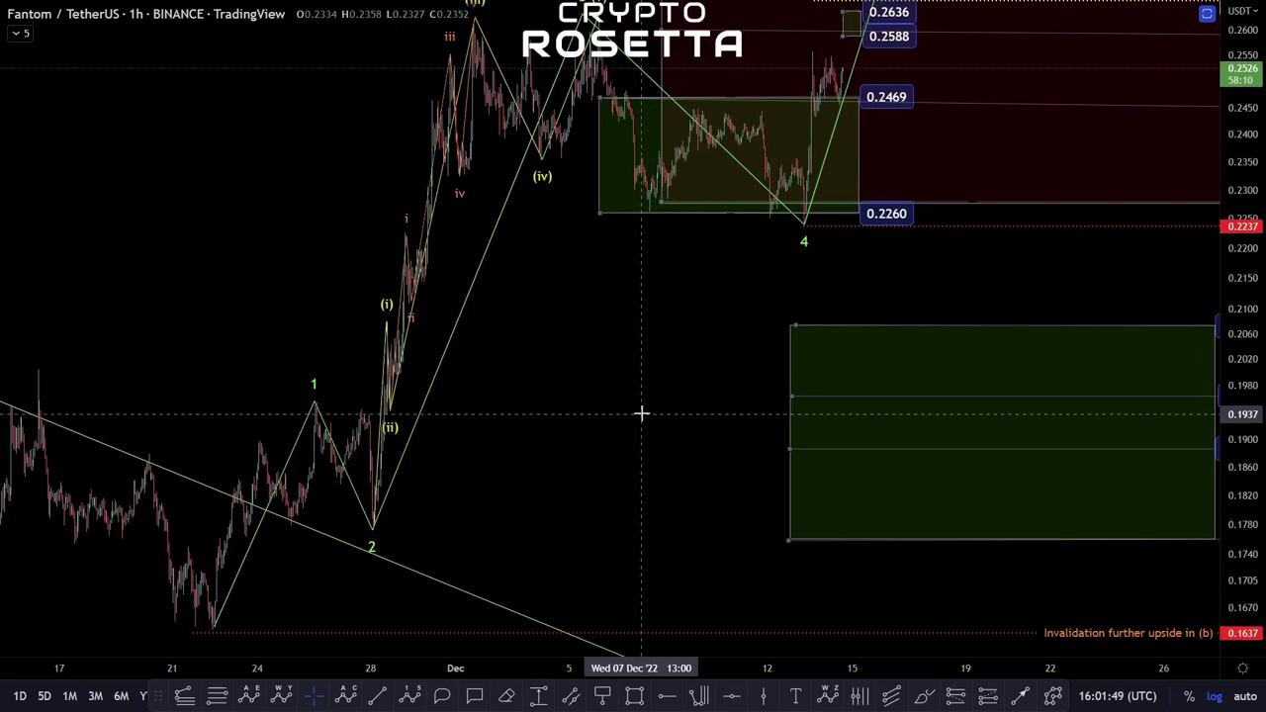
pyautogui.click(188, 697)
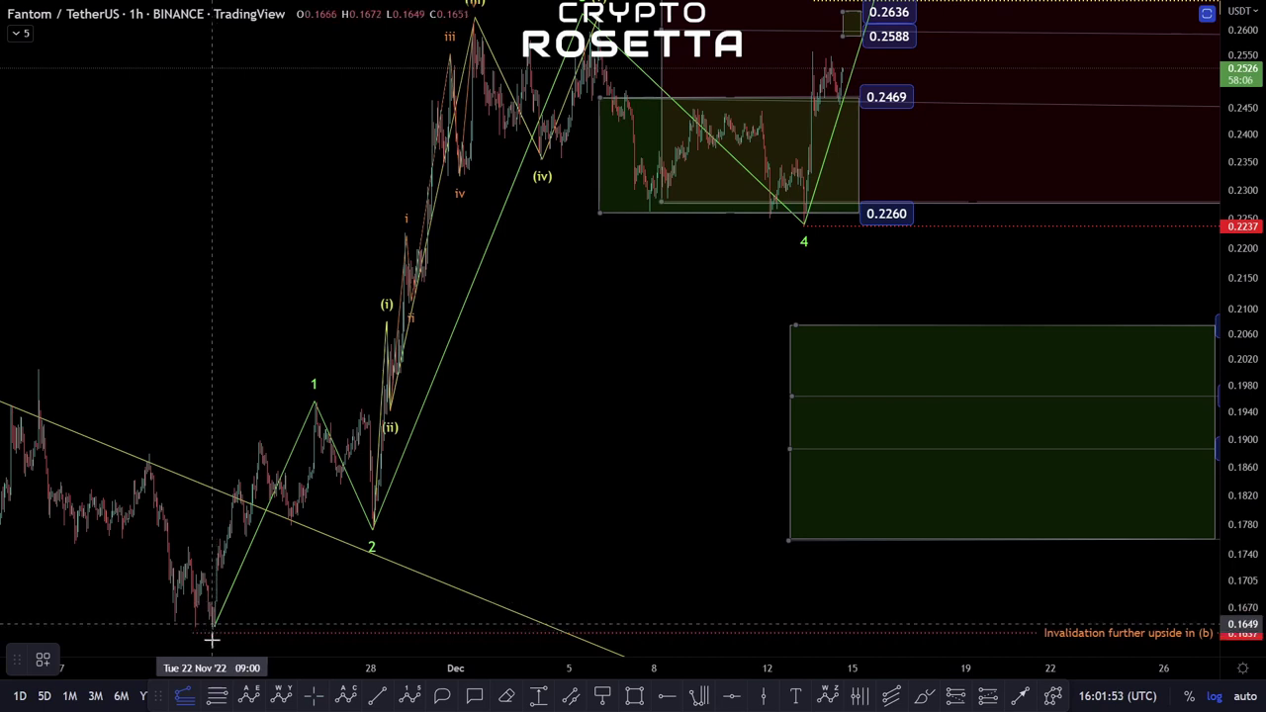
pyautogui.scroll(3, 210, 643)
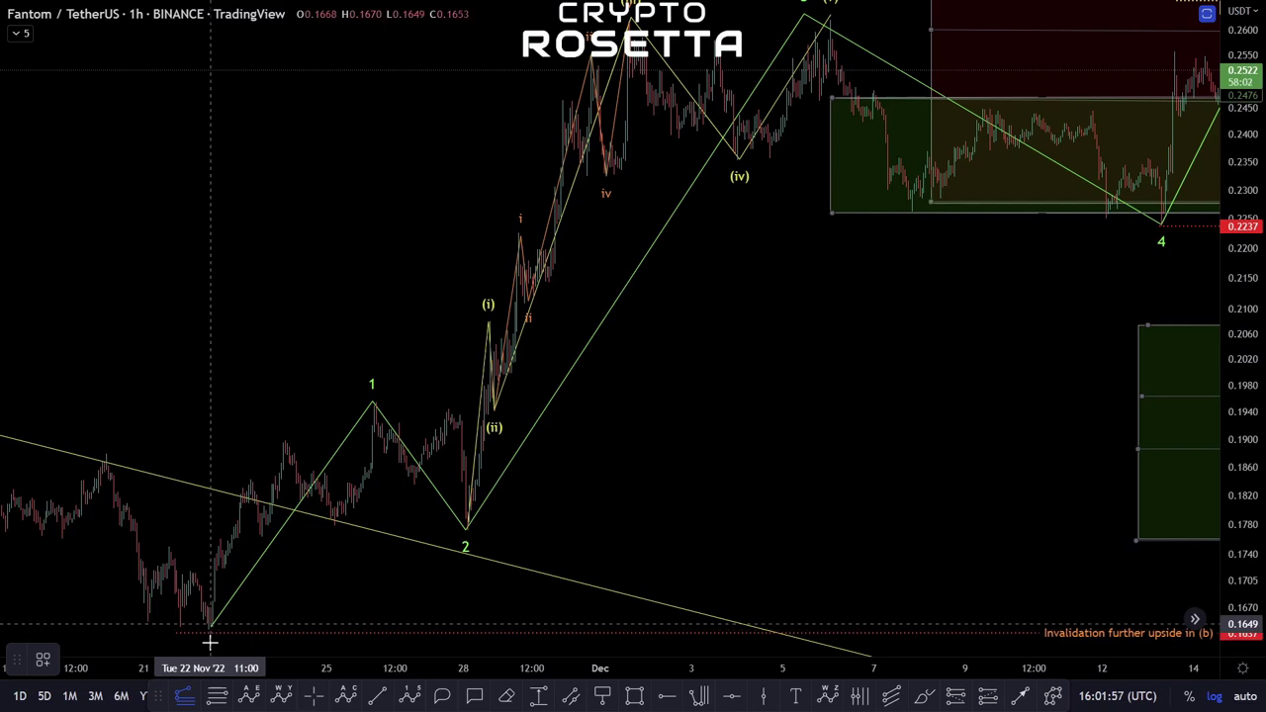
pyautogui.click(209, 644)
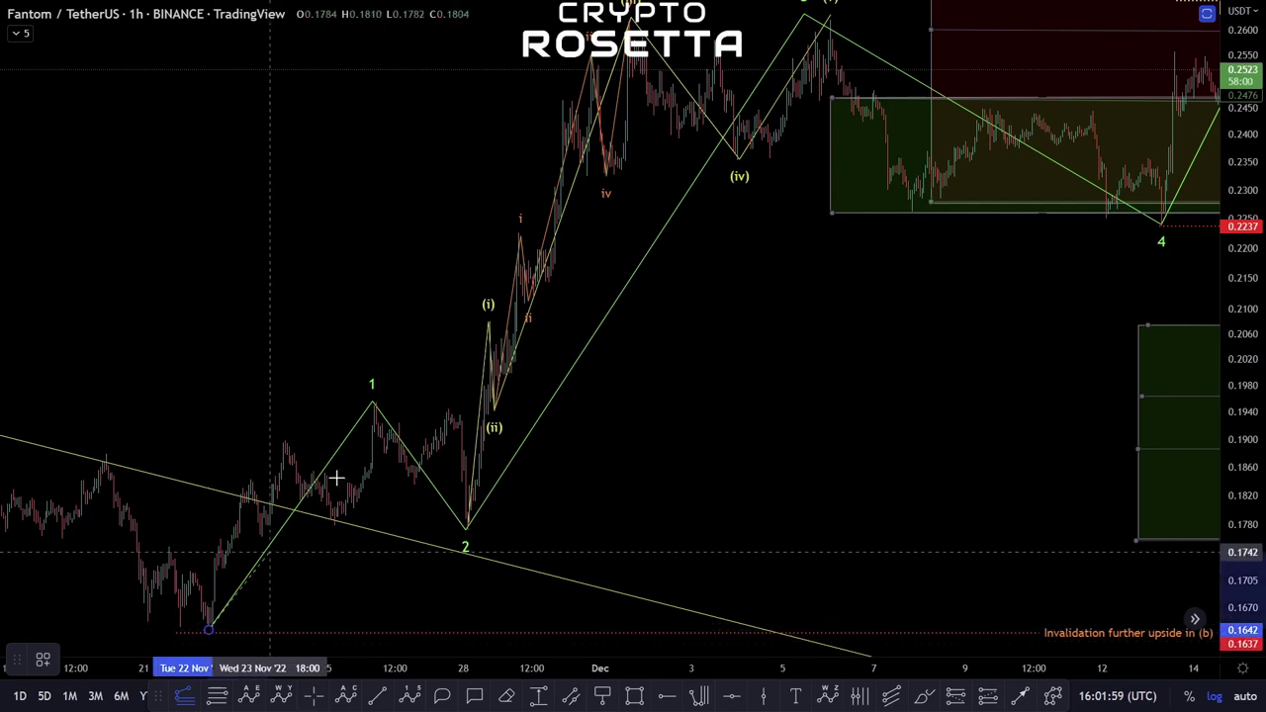
pyautogui.click(376, 402)
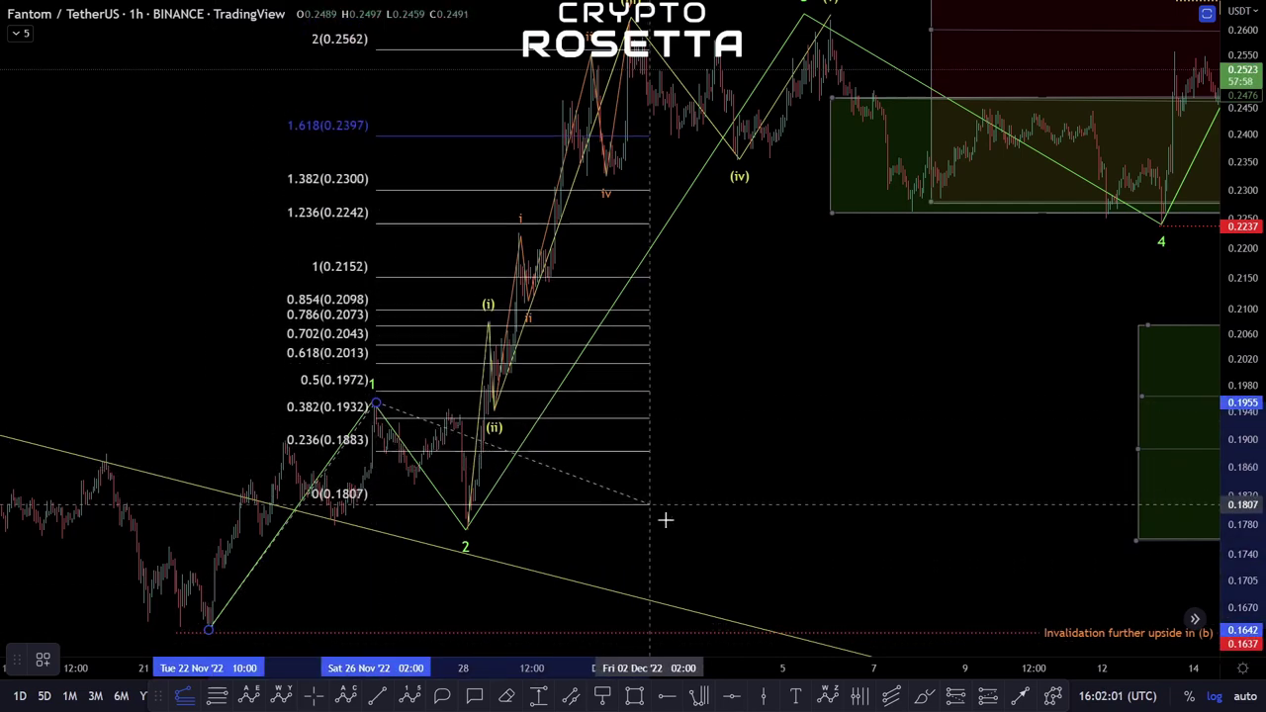
pyautogui.click(1185, 247)
# Step: Check the extension levels against the wave 5 target zones and delete the Fibonacci extension
pyautogui.moveTo(1189, 251); pyautogui.dragTo(1051, 433)
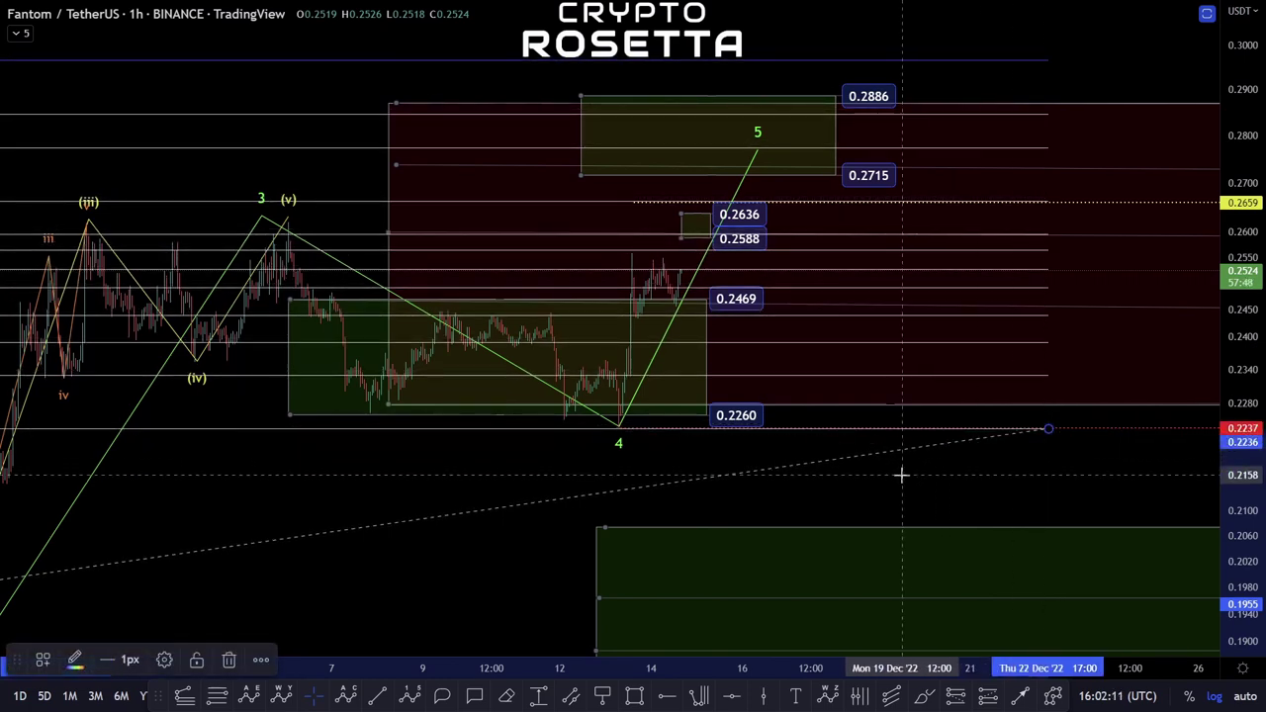
pyautogui.scroll(-3, 900, 465)
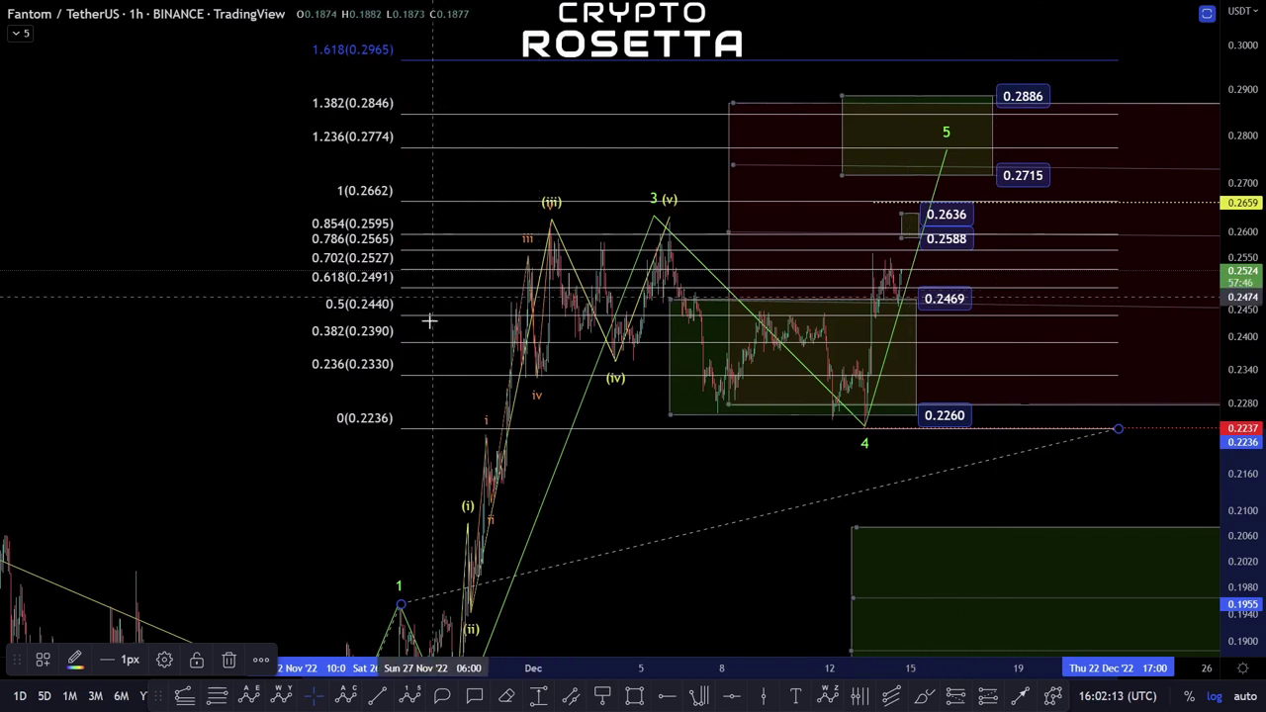
pyautogui.moveTo(630, 475); pyautogui.dragTo(647, 431)
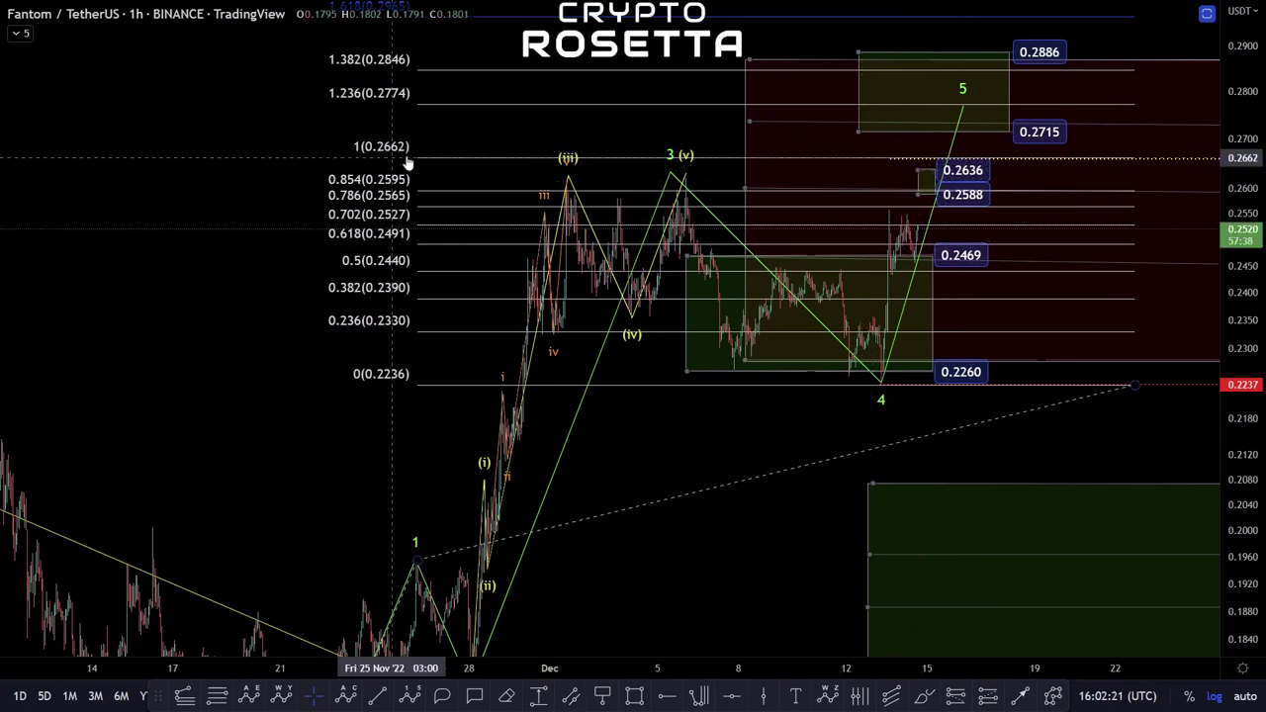
pyautogui.click(732, 386)
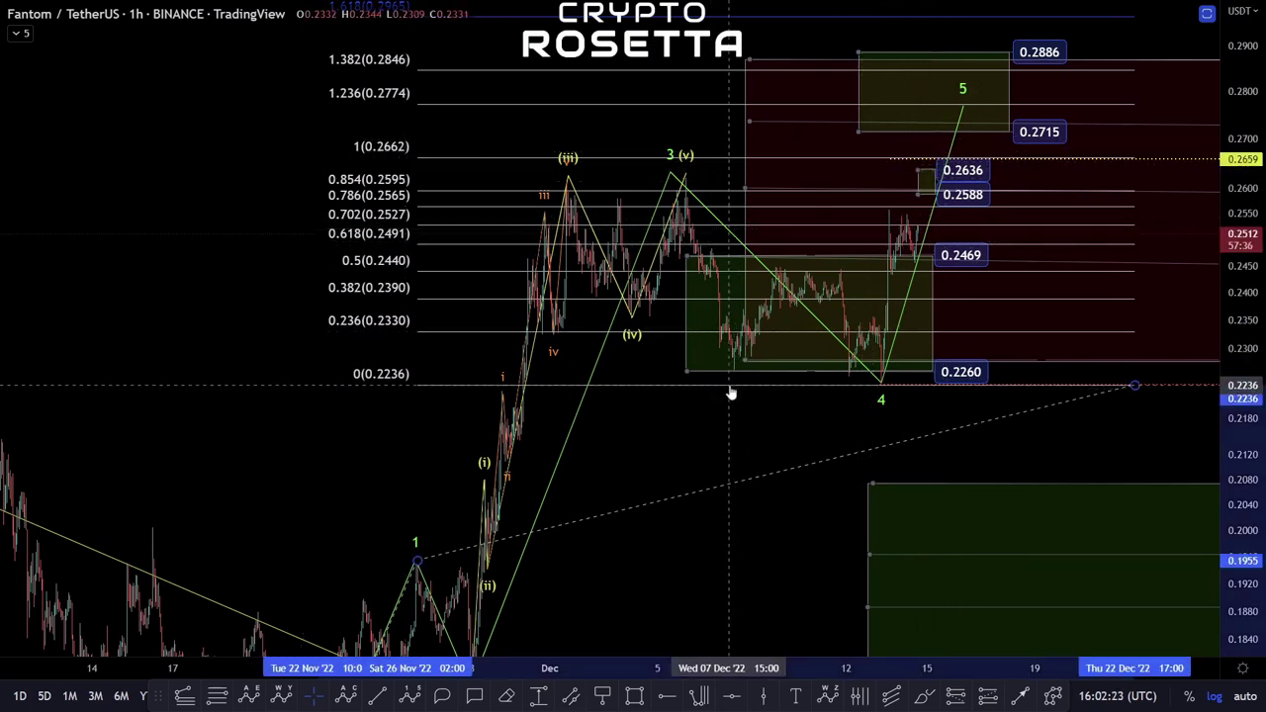
pyautogui.press('Delete')
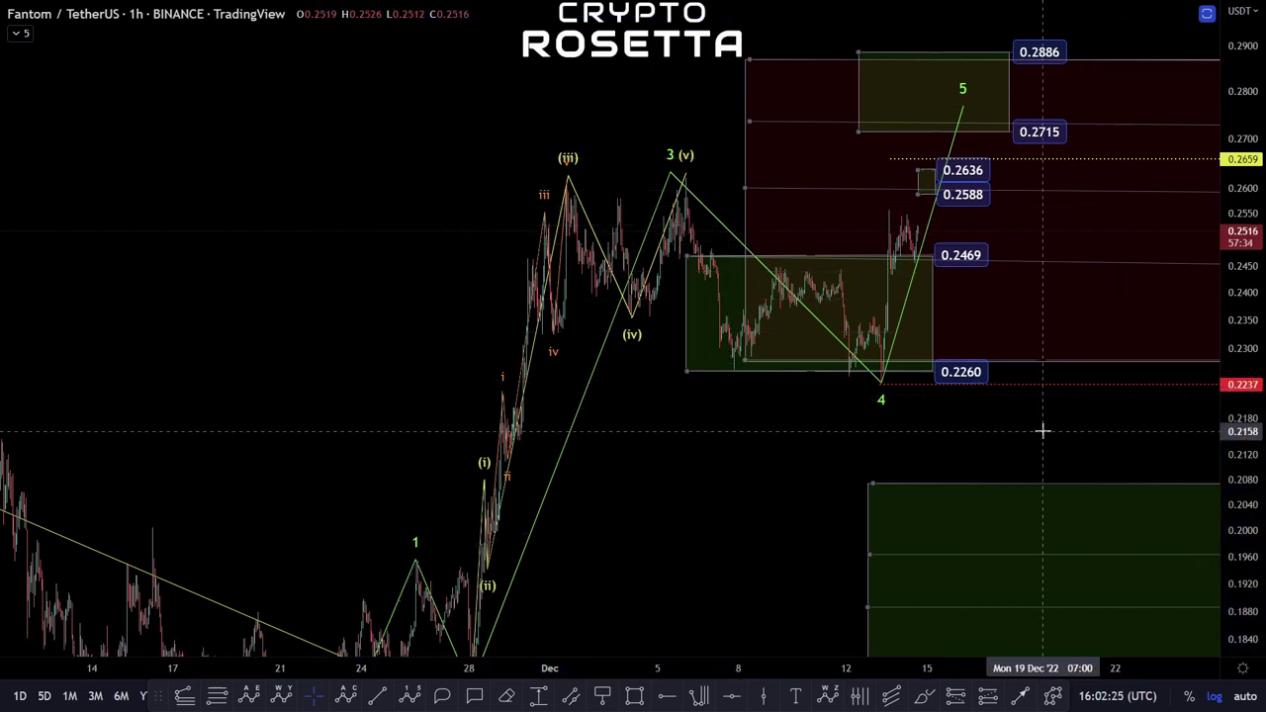
# Step: Move the yellow dotted horizontal ray to 0.2661
pyautogui.moveTo(1027, 423); pyautogui.dragTo(936, 438)
pyautogui.click(934, 177)
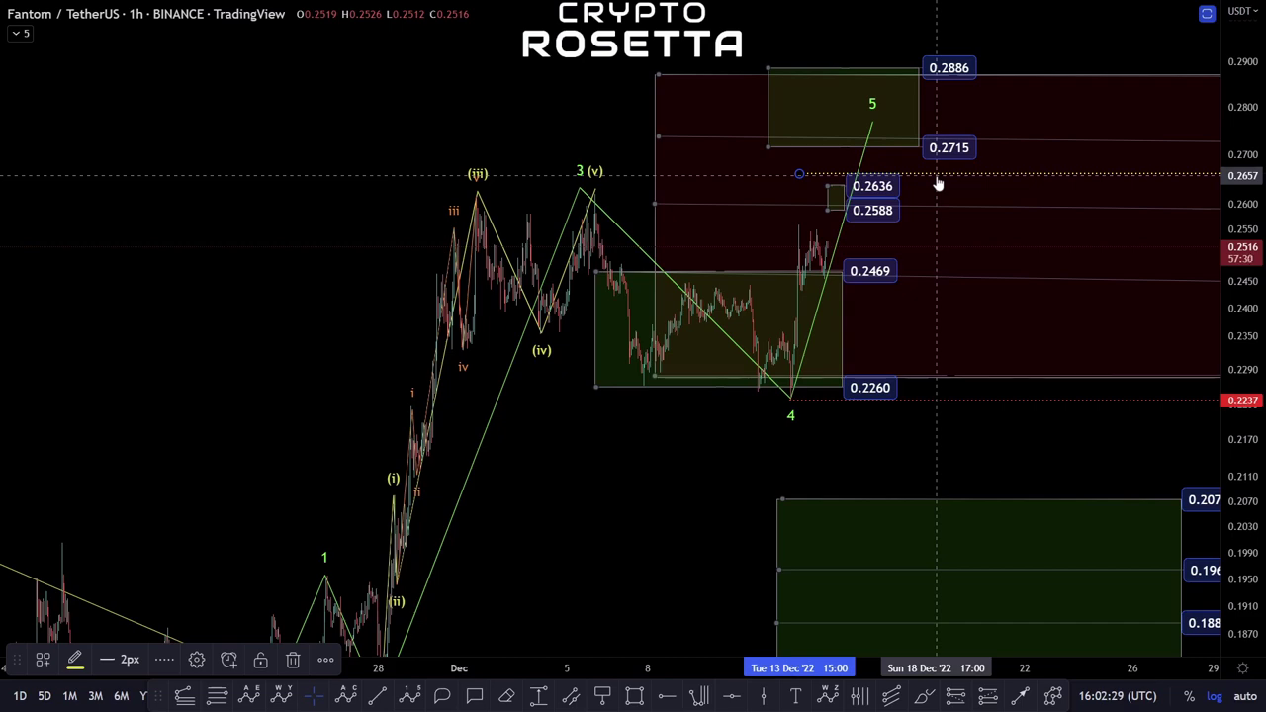
pyautogui.click(1015, 432)
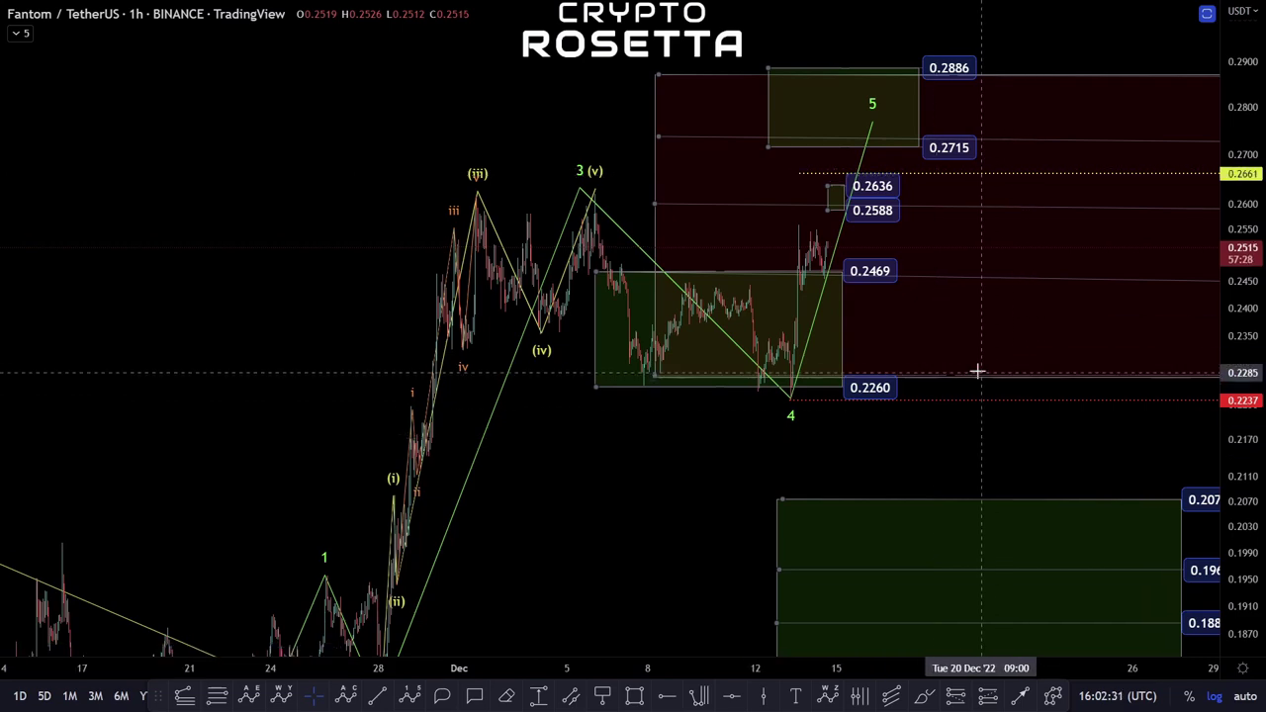
pyautogui.scroll(5, 977, 372)
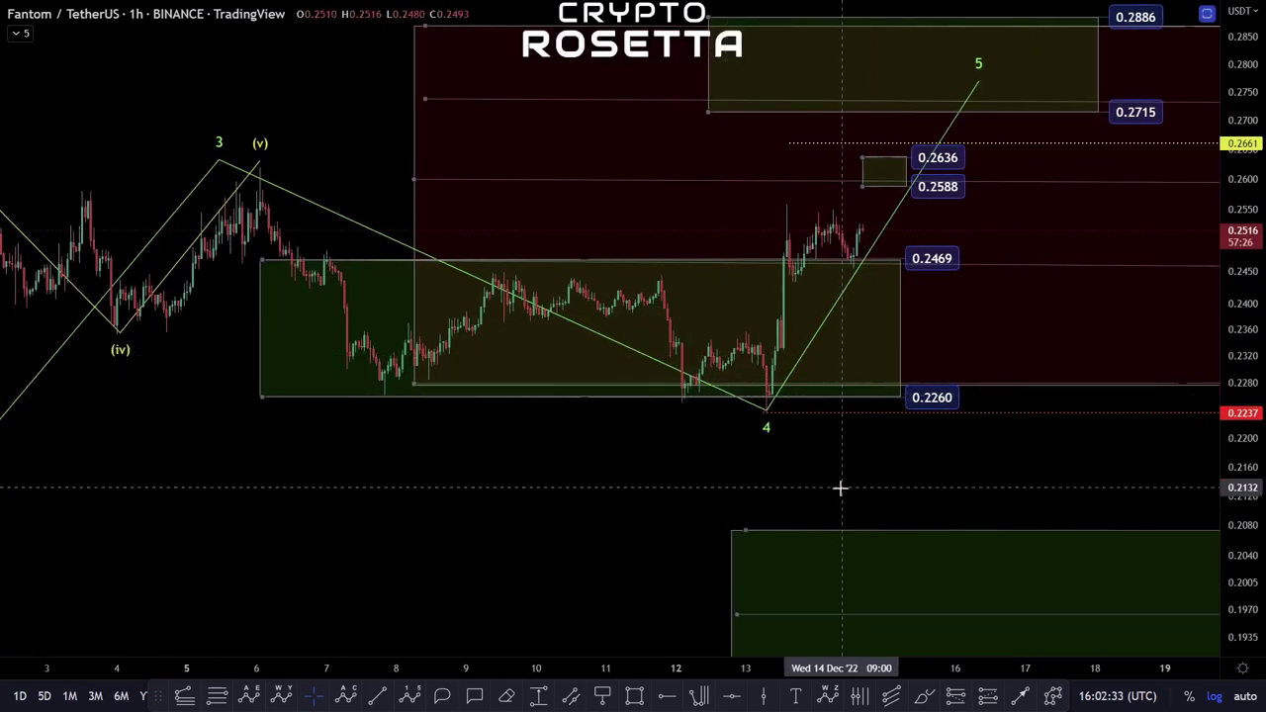
# Step: Measure a trend-based Fibonacci extension from the 0.2237 low to the 0.2377 high and back to 0.2329, and delete it
pyautogui.moveTo(840, 488); pyautogui.dragTo(633, 492)
pyautogui.scroll(3, 638, 489)
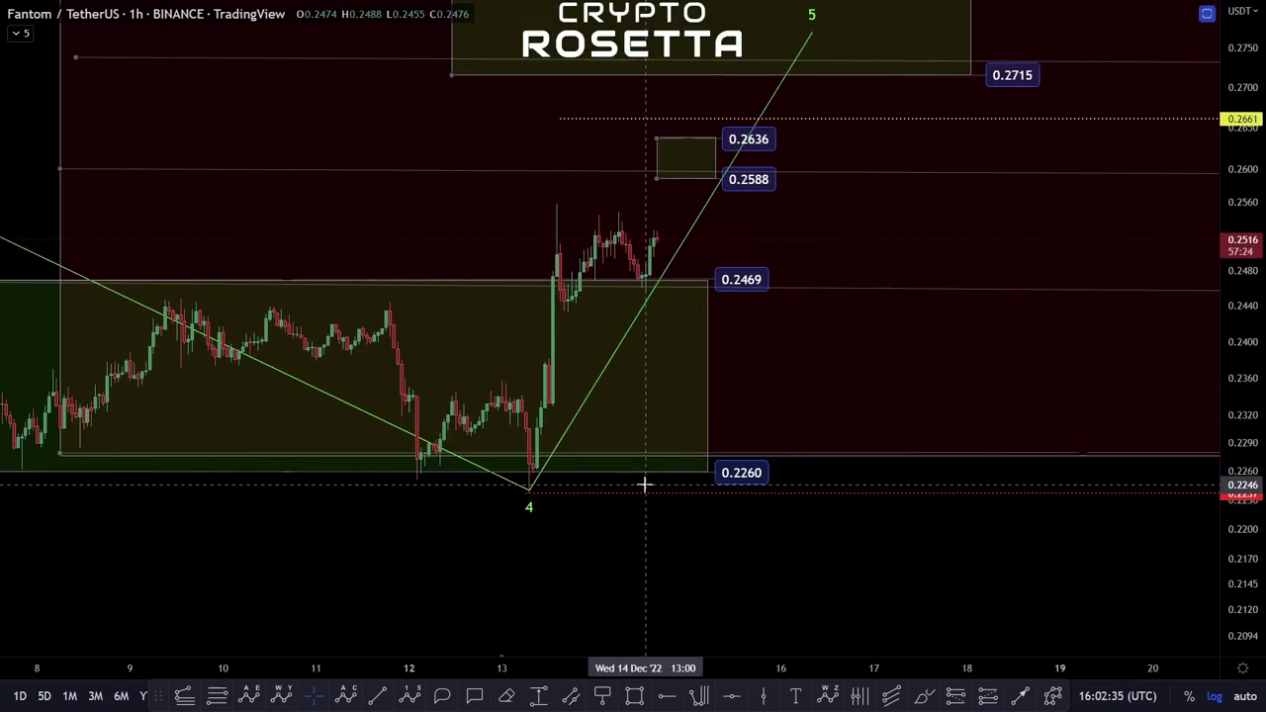
pyautogui.scroll(1, 644, 485)
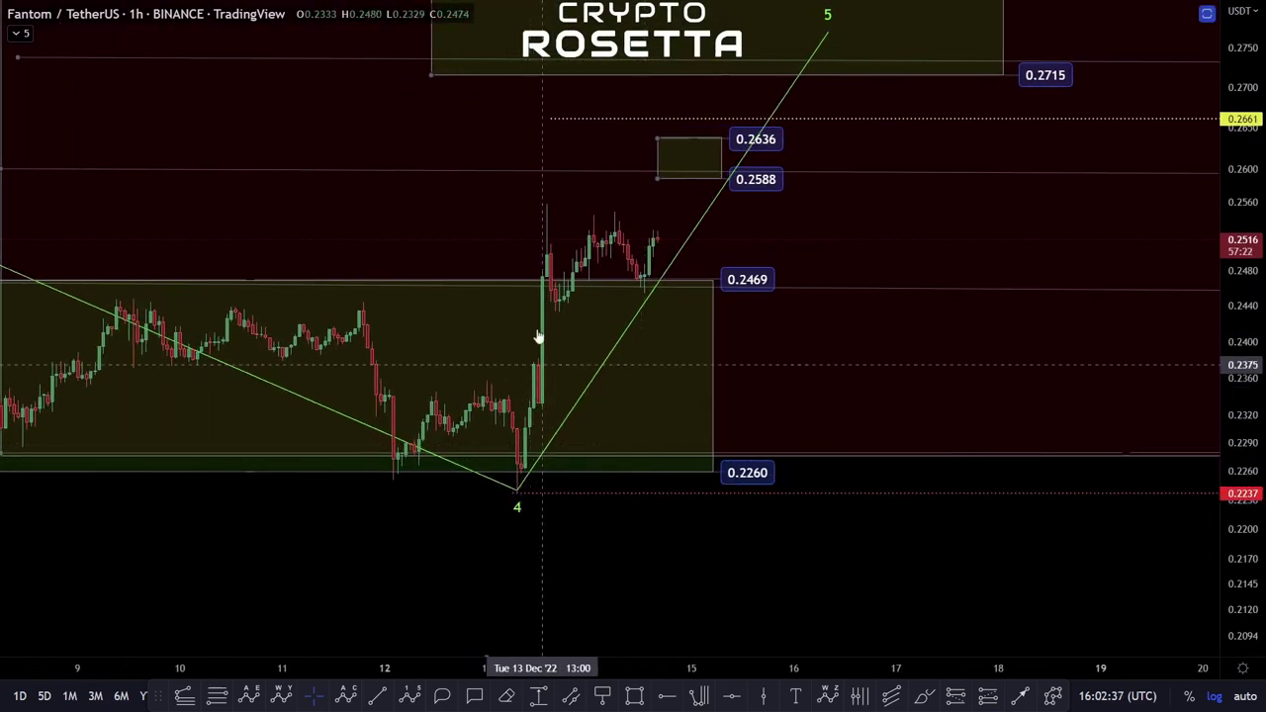
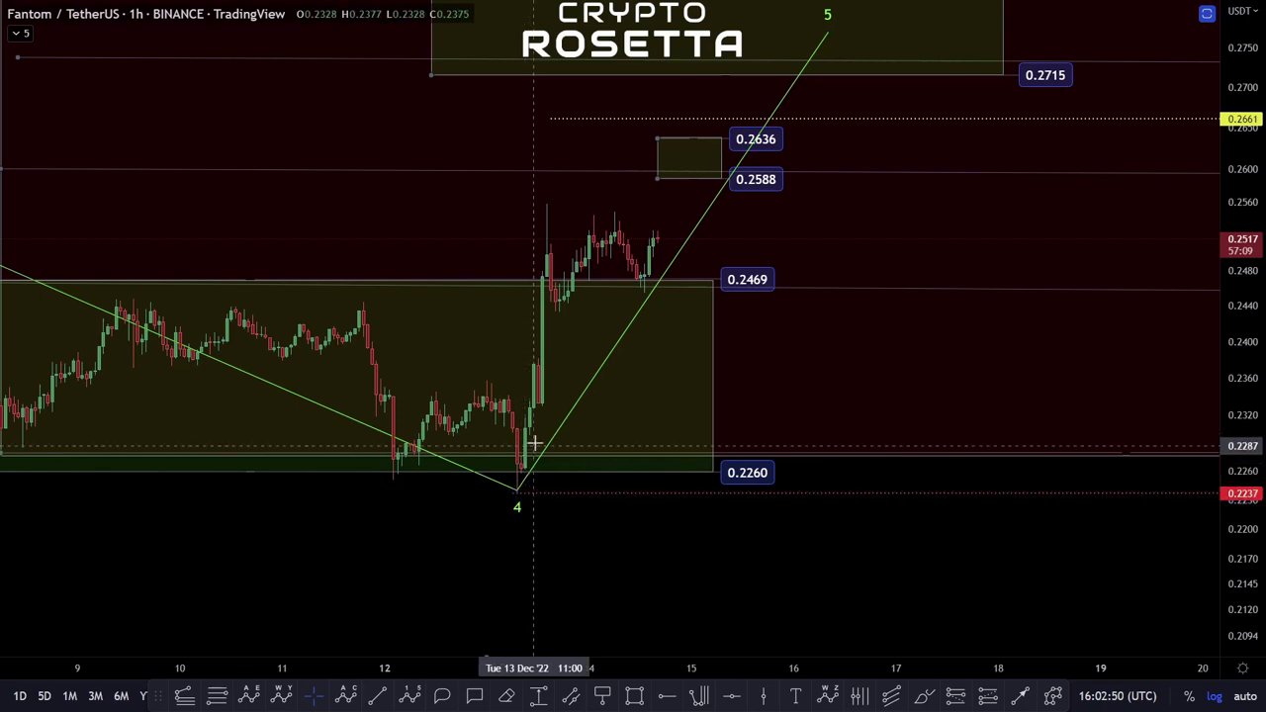
pyautogui.click(194, 698)
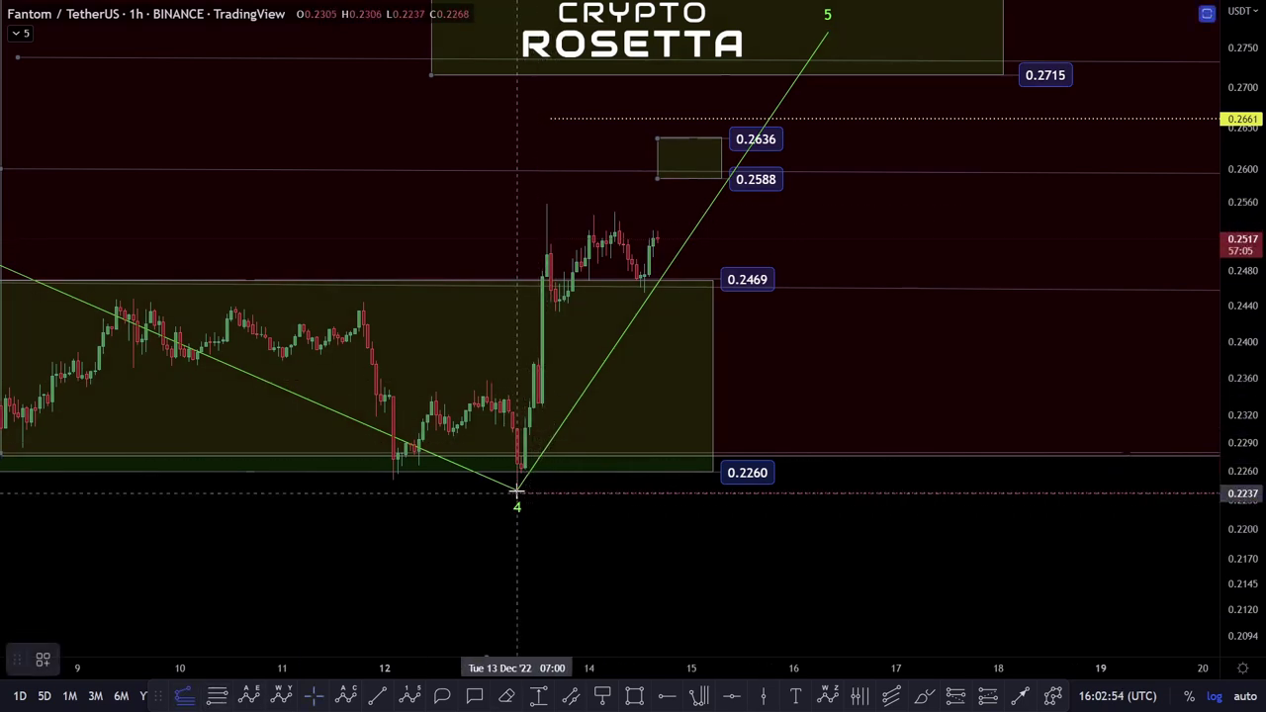
pyautogui.click(534, 362)
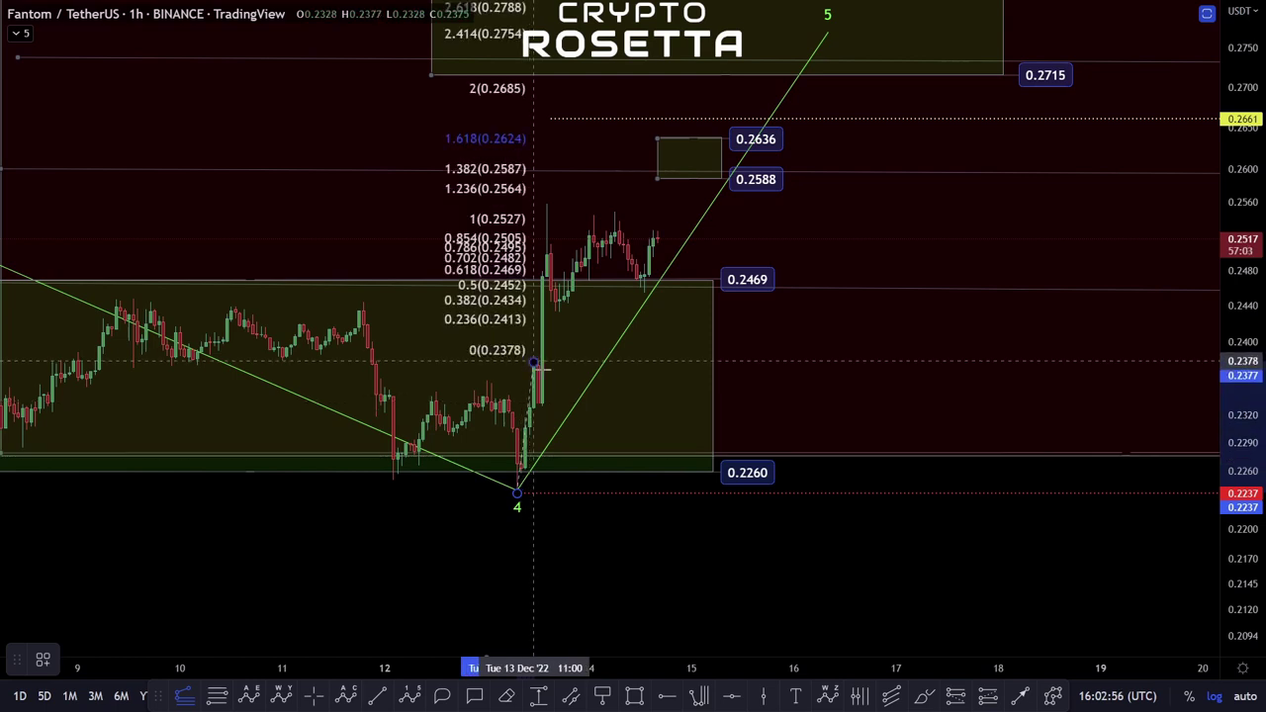
pyautogui.click(577, 407)
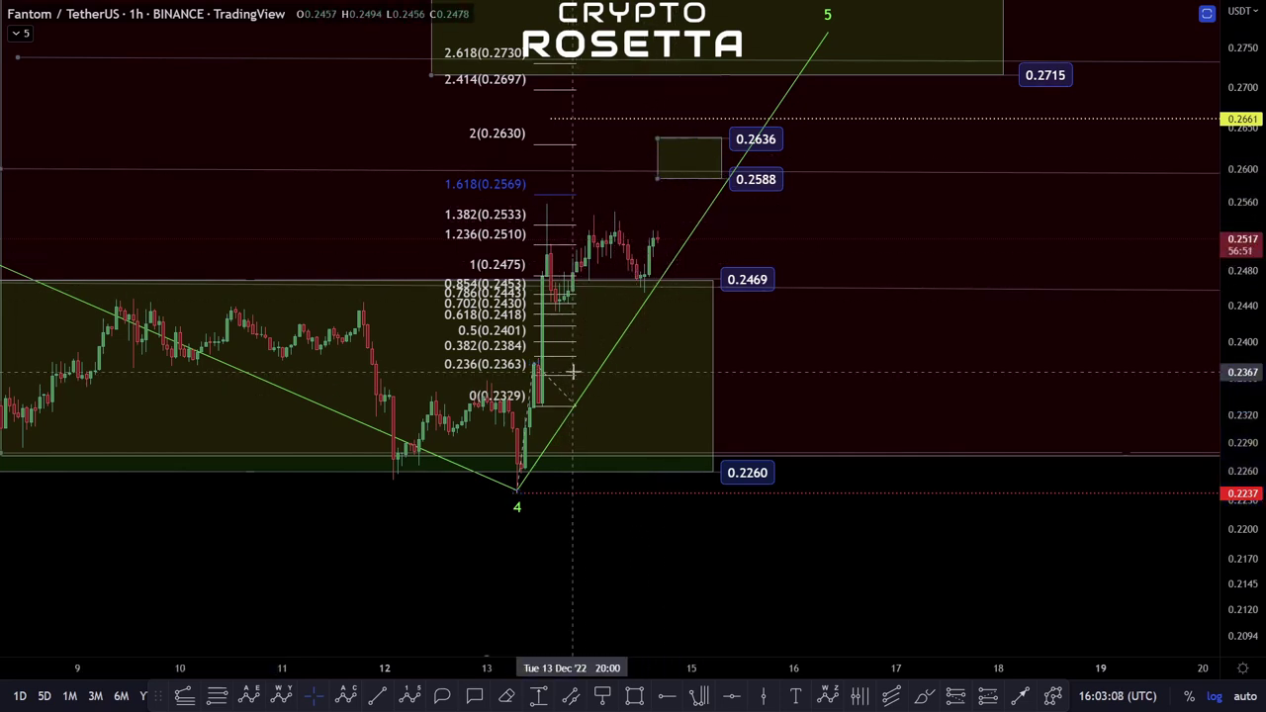
pyautogui.press('Delete')
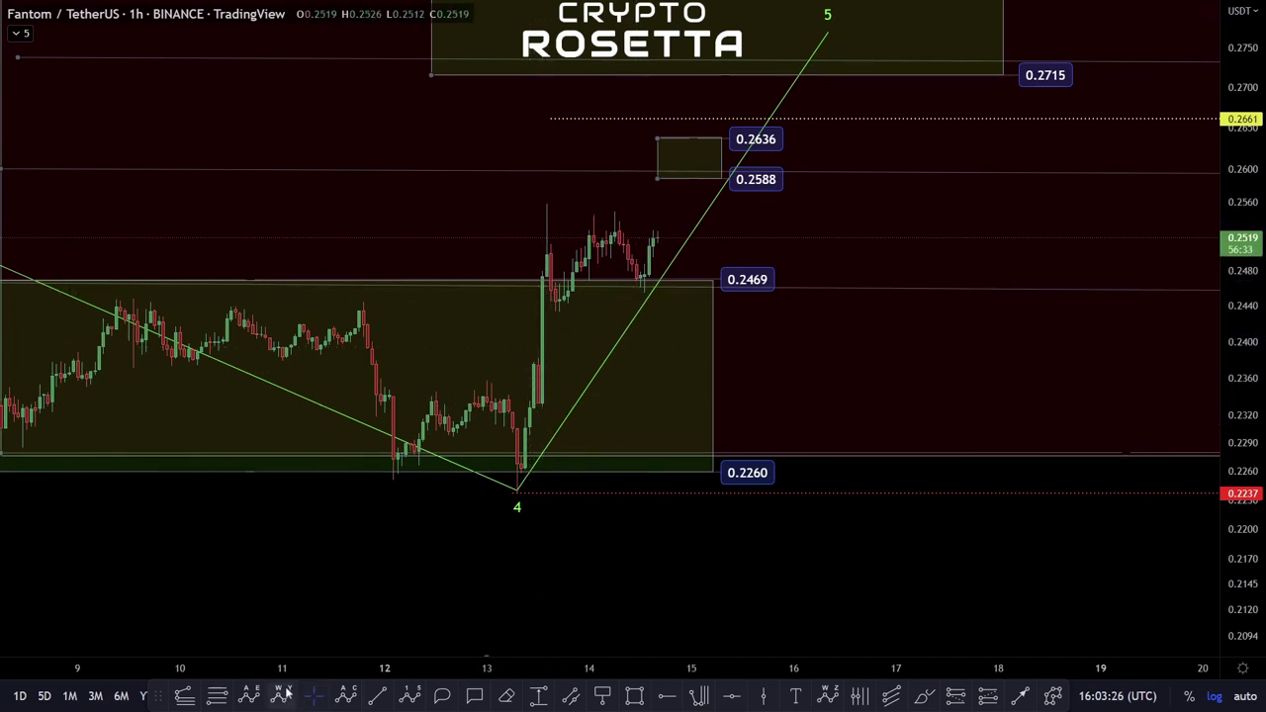
# Step: Draw a trend-based Fibonacci extension from the wave 4 low at 0.2237 to the 0.2558 high and down to 0.2455
pyautogui.moveTo(1257, 341); pyautogui.dragTo(1252, 408)
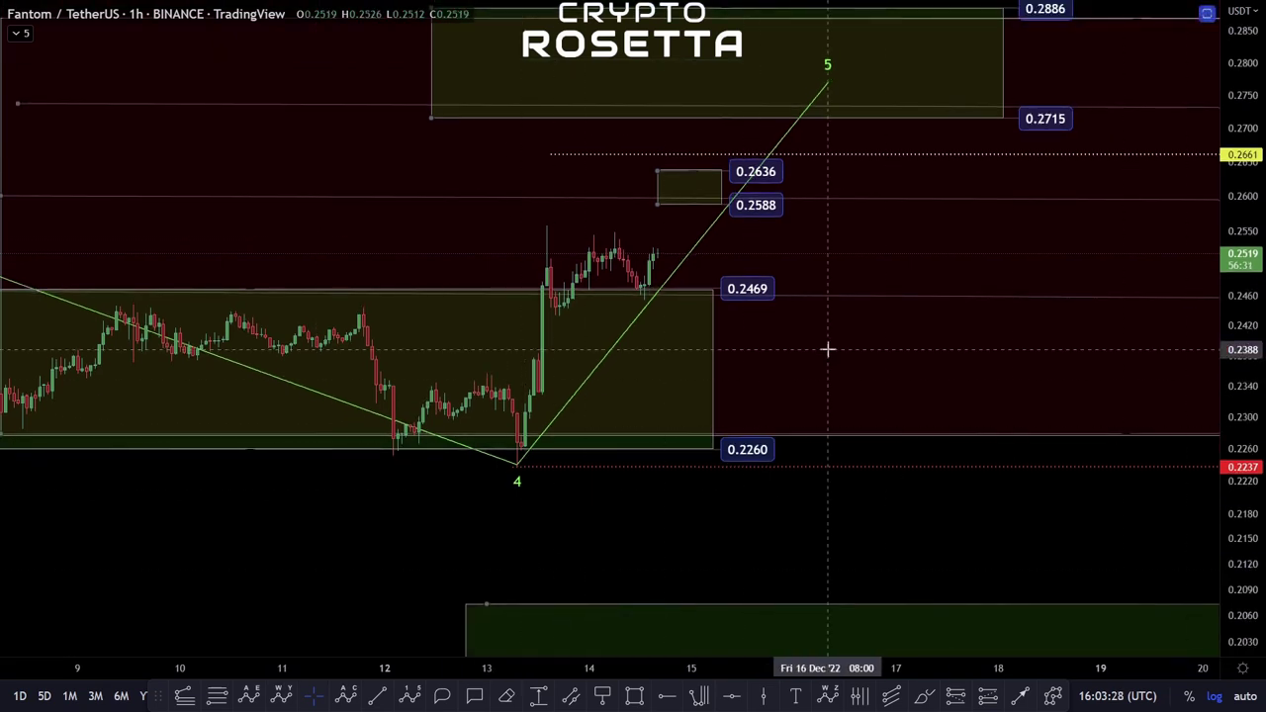
pyautogui.moveTo(828, 350); pyautogui.dragTo(789, 410)
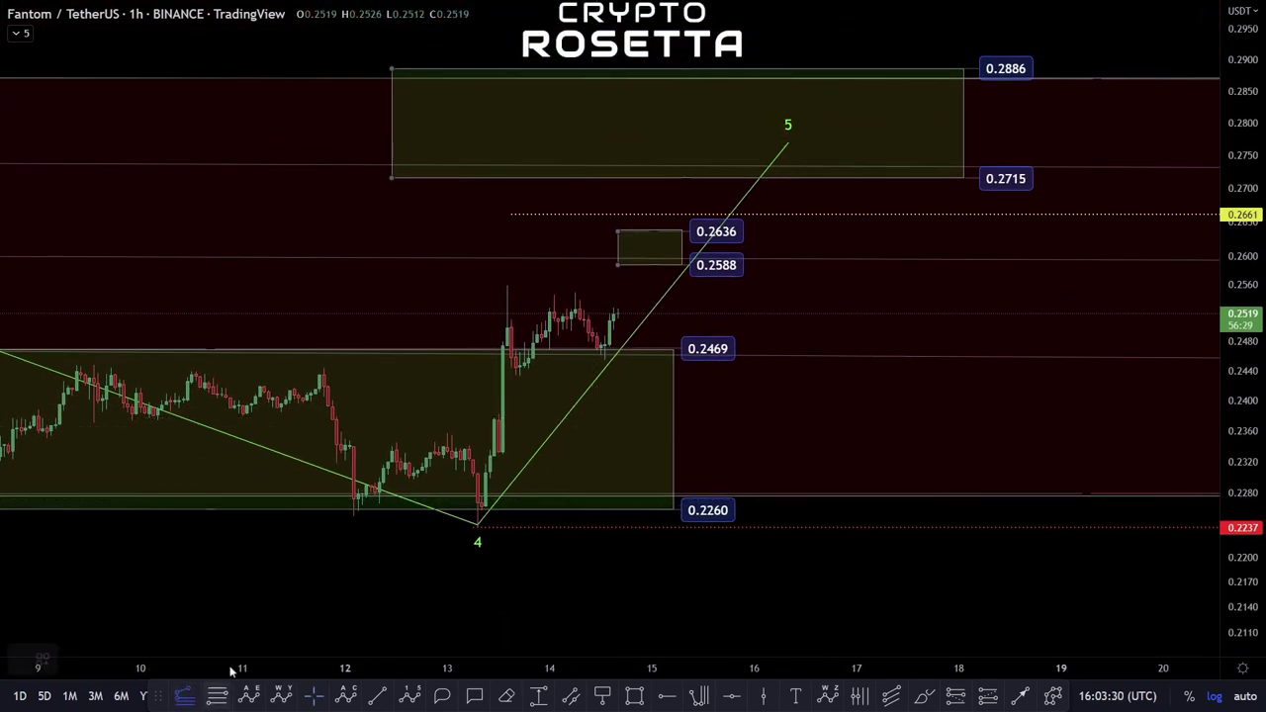
pyautogui.click(507, 287)
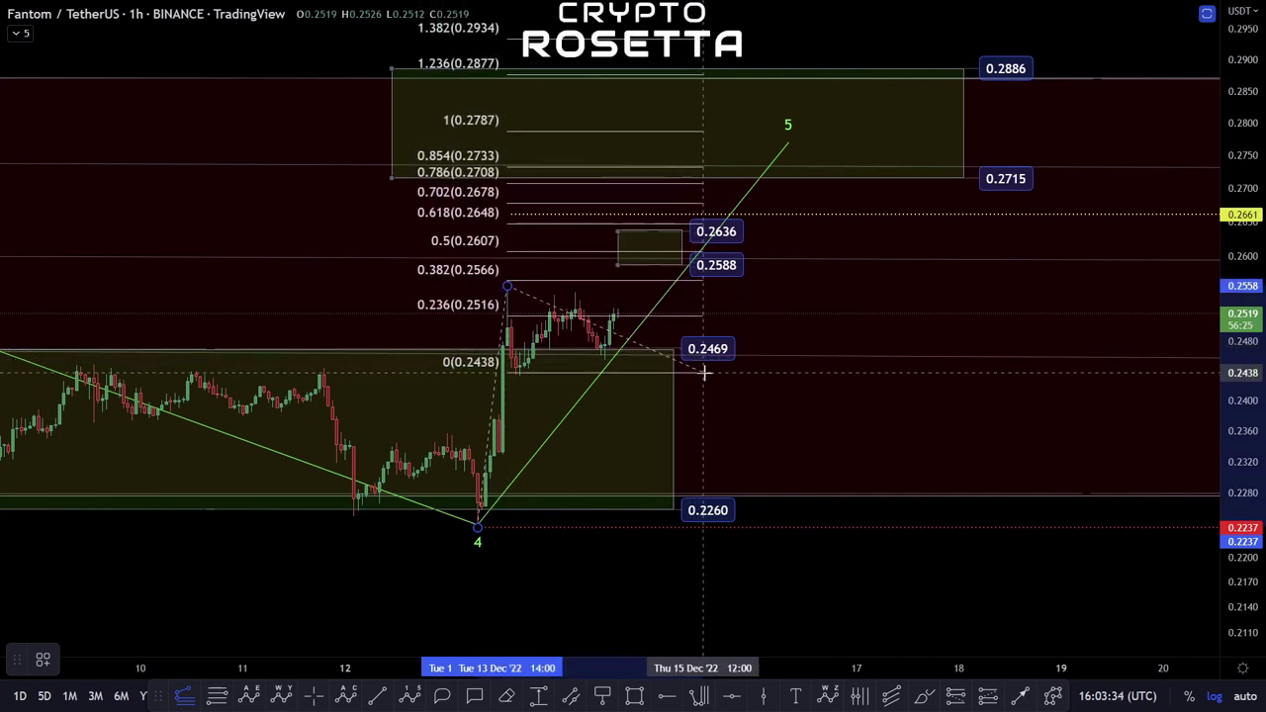
pyautogui.click(712, 361)
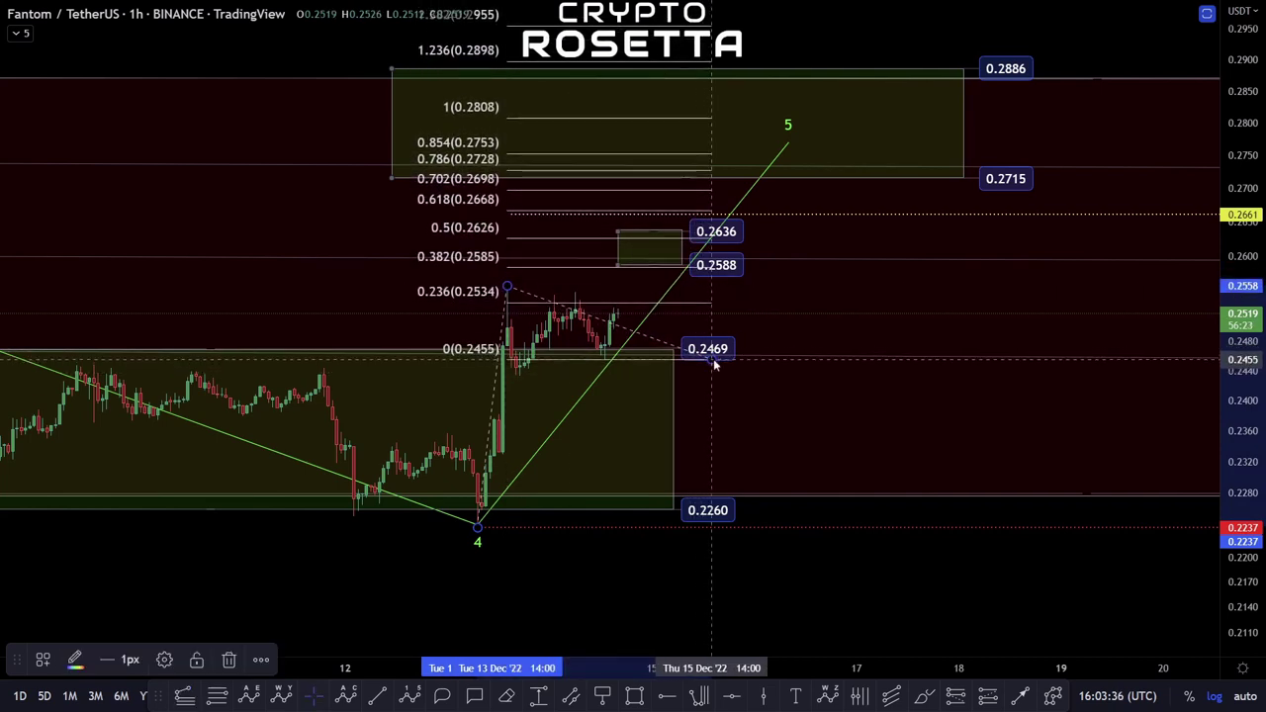
pyautogui.moveTo(326, 209); pyautogui.dragTo(349, 314)
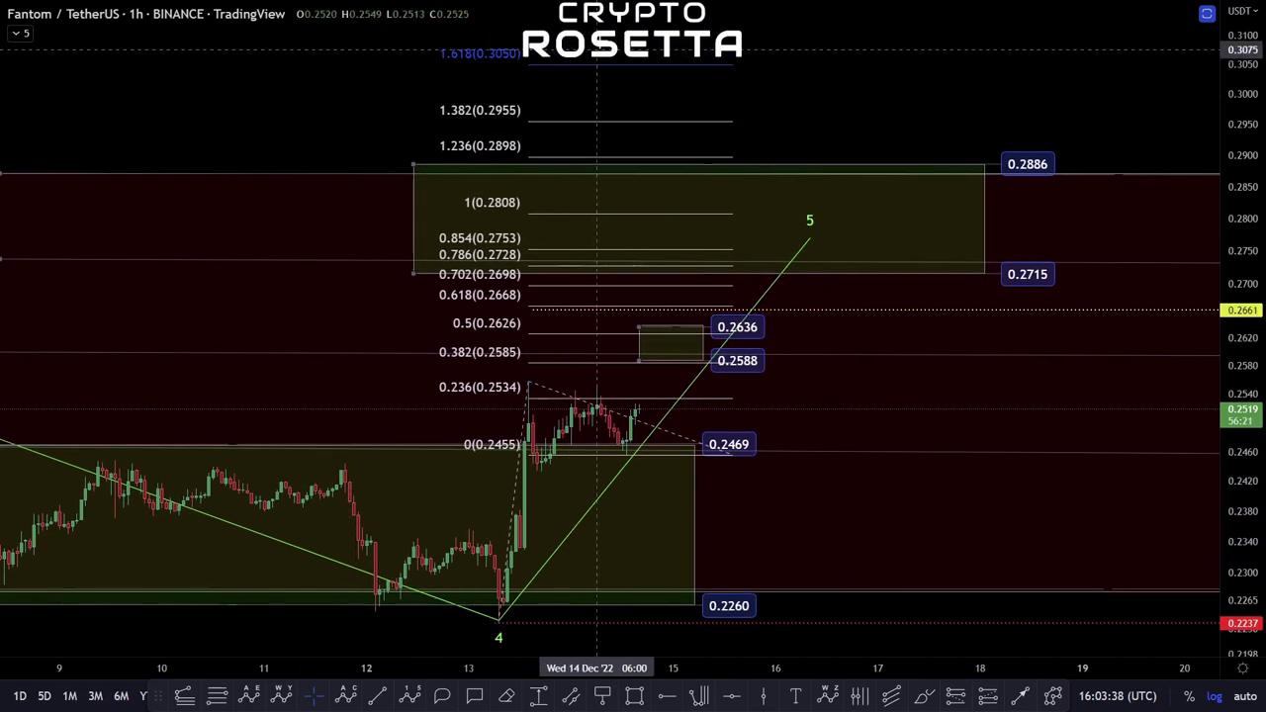
pyautogui.scroll(-5, 445, 297)
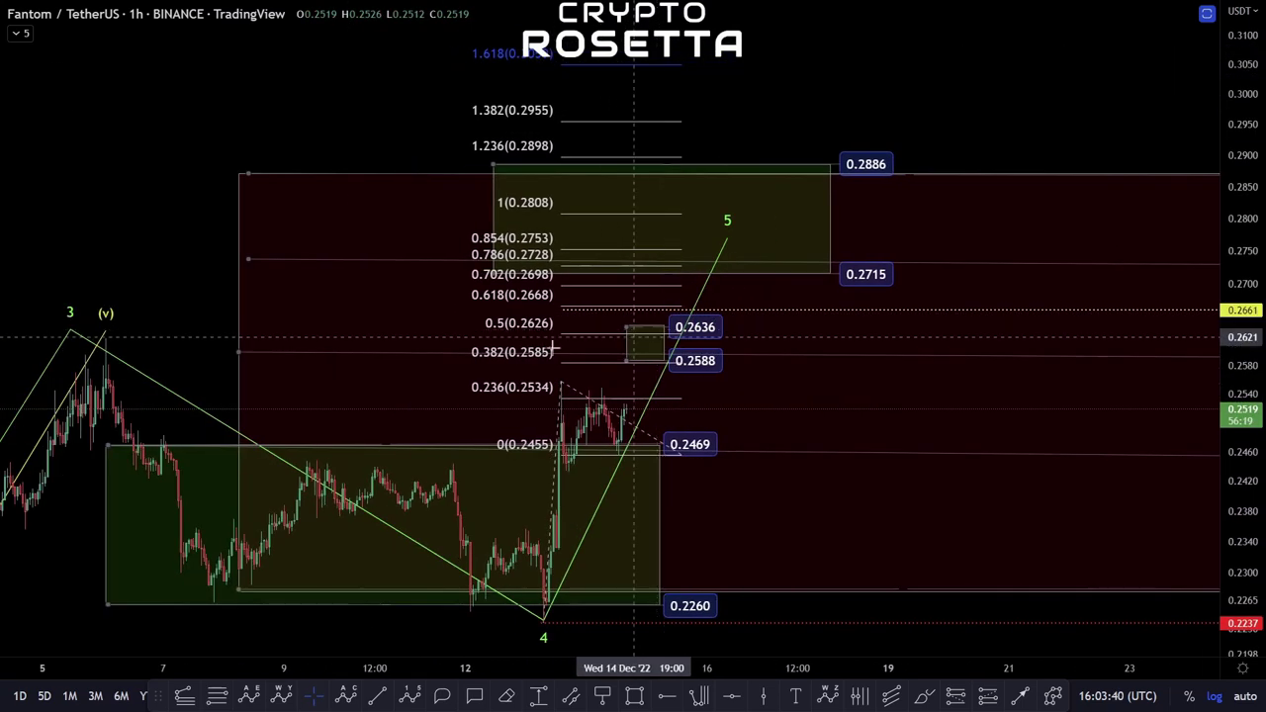
pyautogui.moveTo(562, 186); pyautogui.dragTo(477, 155)
pyautogui.scroll(6, 837, 417)
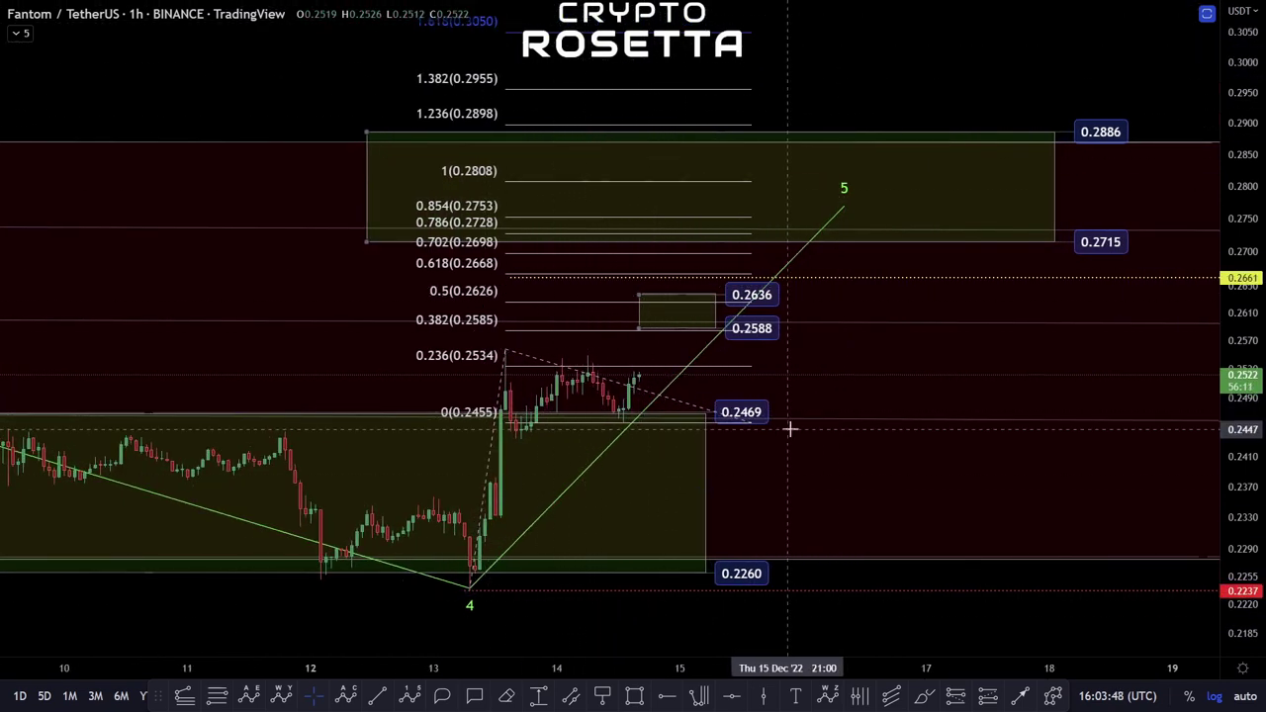
# Step: Sketch a trial impulse wave from about 0.2246 with i at 0.2588, ii at 0.2446, iii at 0.3063, iv at 0.2966 and v higher
pyautogui.moveTo(1263, 255); pyautogui.dragTo(1263, 327)
pyautogui.click(411, 695)
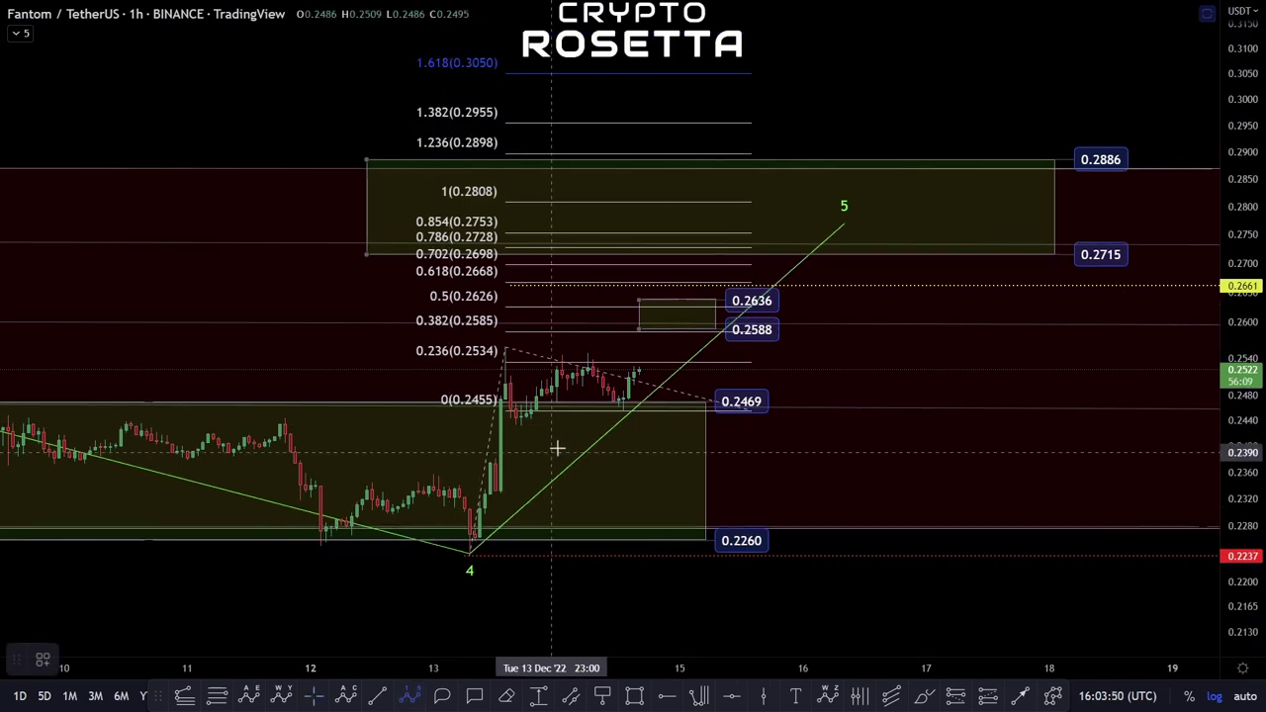
pyautogui.click(460, 551)
pyautogui.click(510, 329)
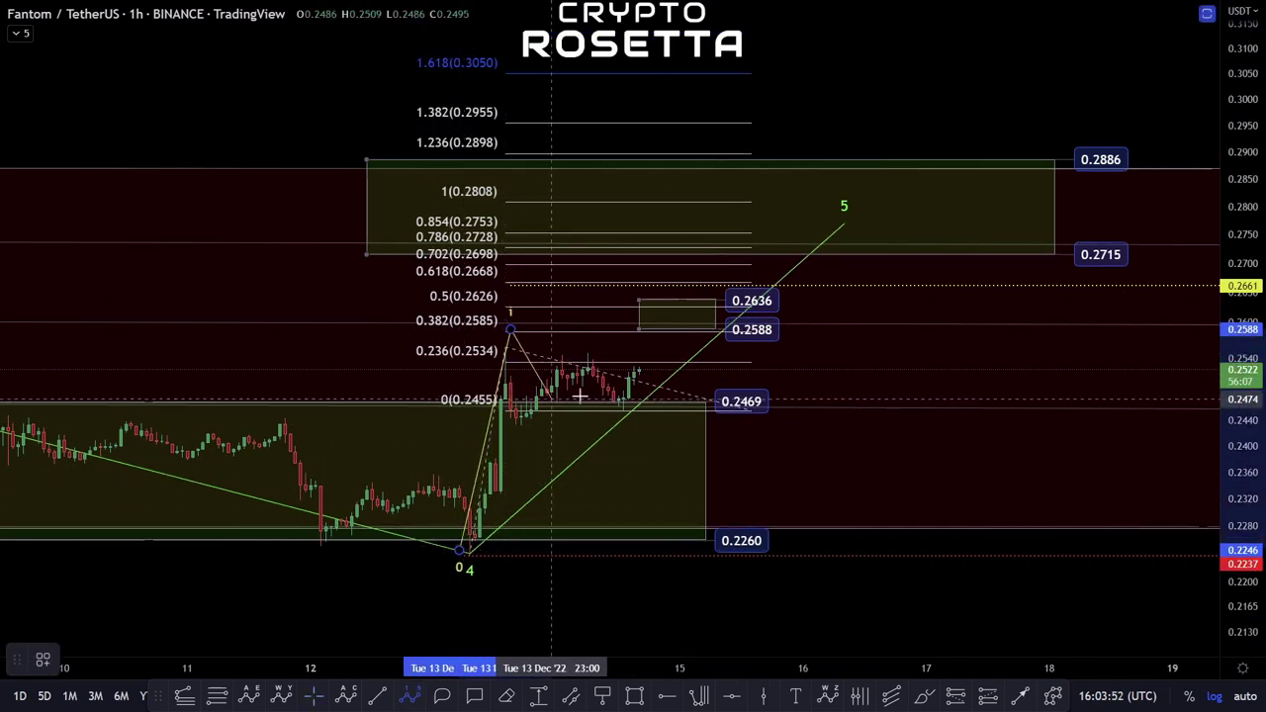
pyautogui.click(618, 417)
pyautogui.click(690, 67)
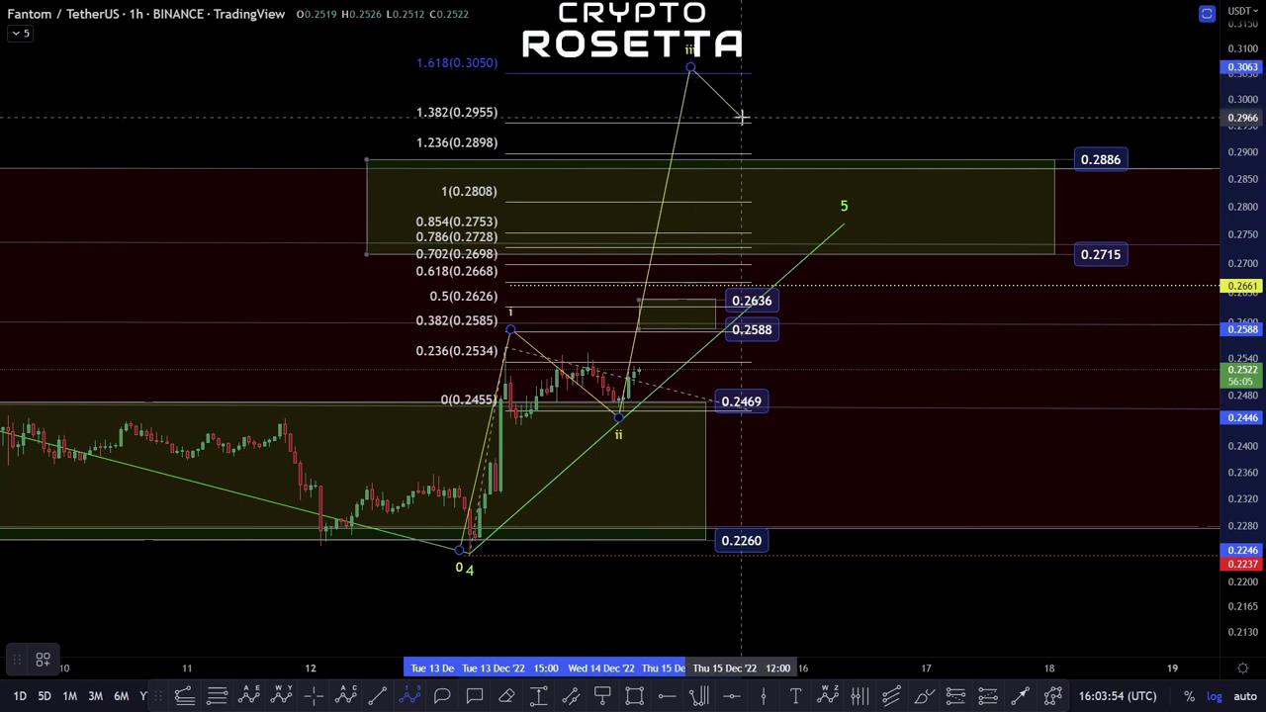
pyautogui.click(741, 118)
pyautogui.click(794, 9)
pyautogui.scroll(-3, 738, 175)
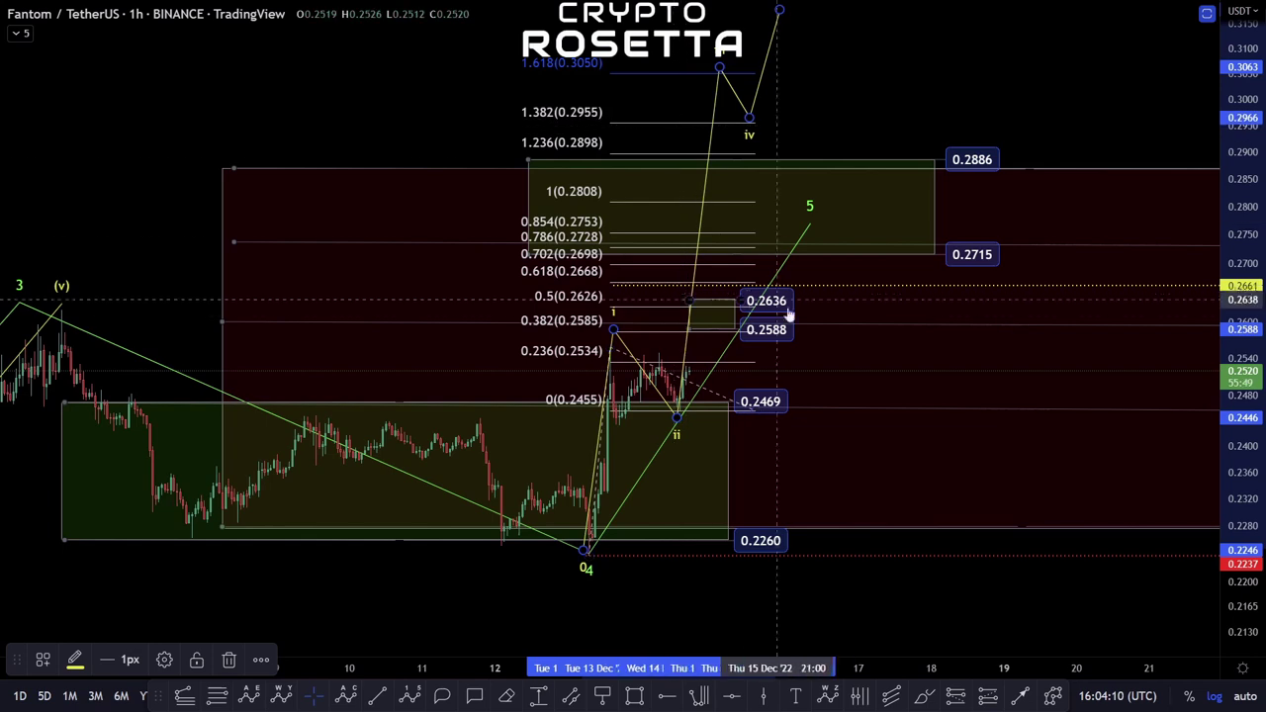
# Step: Delete the trial impulse wave count and the Fibonacci extension
pyautogui.press('Delete')
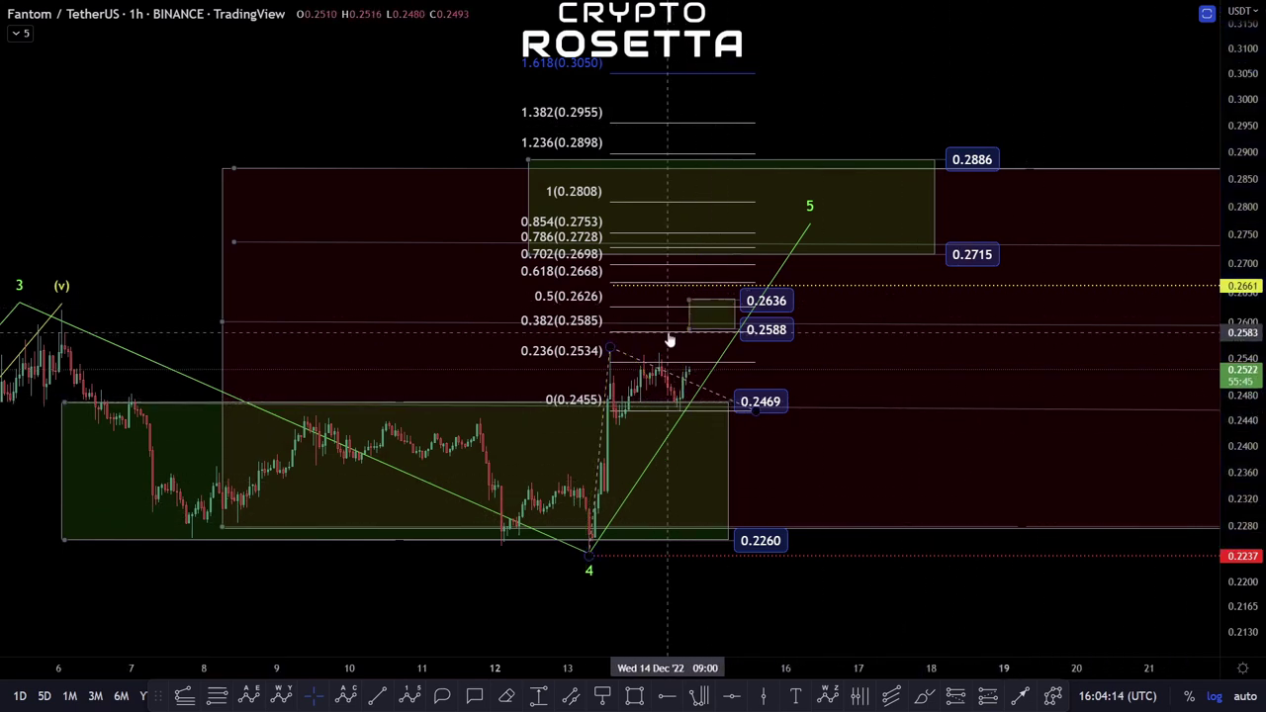
pyautogui.press('Delete')
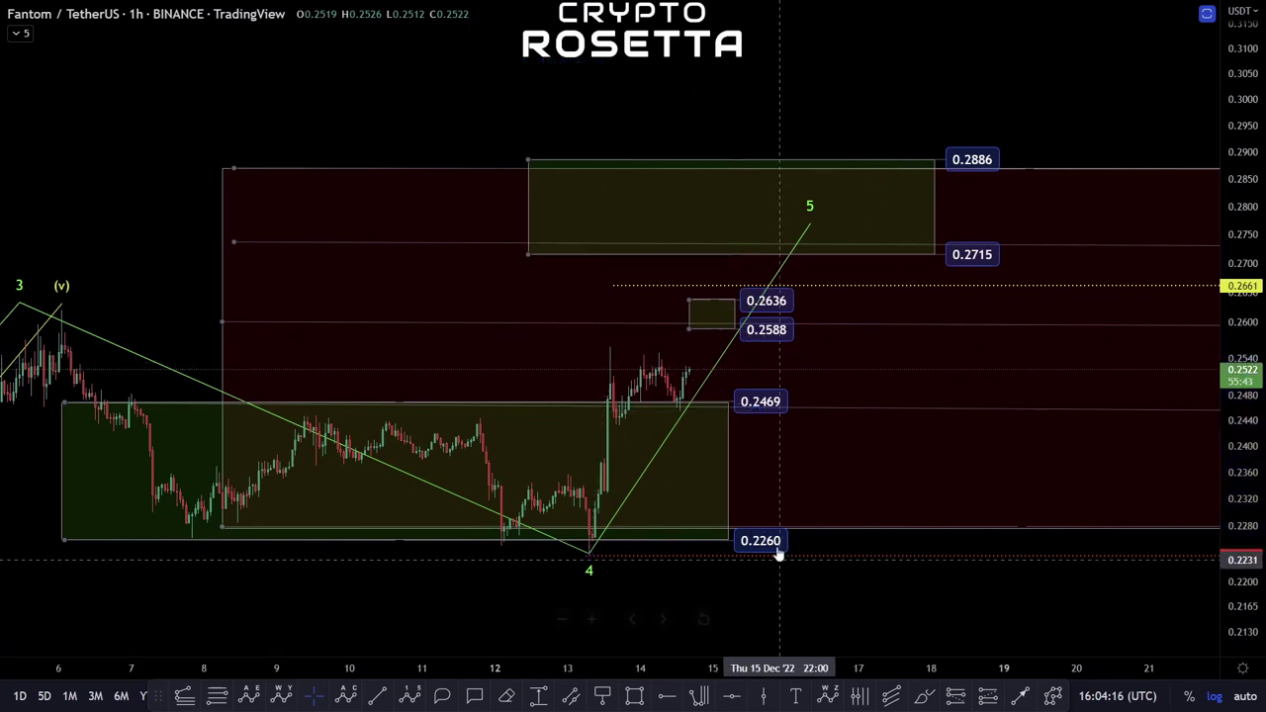
# Step: Draw an impulse wave from the wave 4 low at 0.2236 with i at 0.2377, ii at 0.2325, iii at 0.2552, iv at 0.2454 and v at 0.2604
pyautogui.scroll(5, 779, 555)
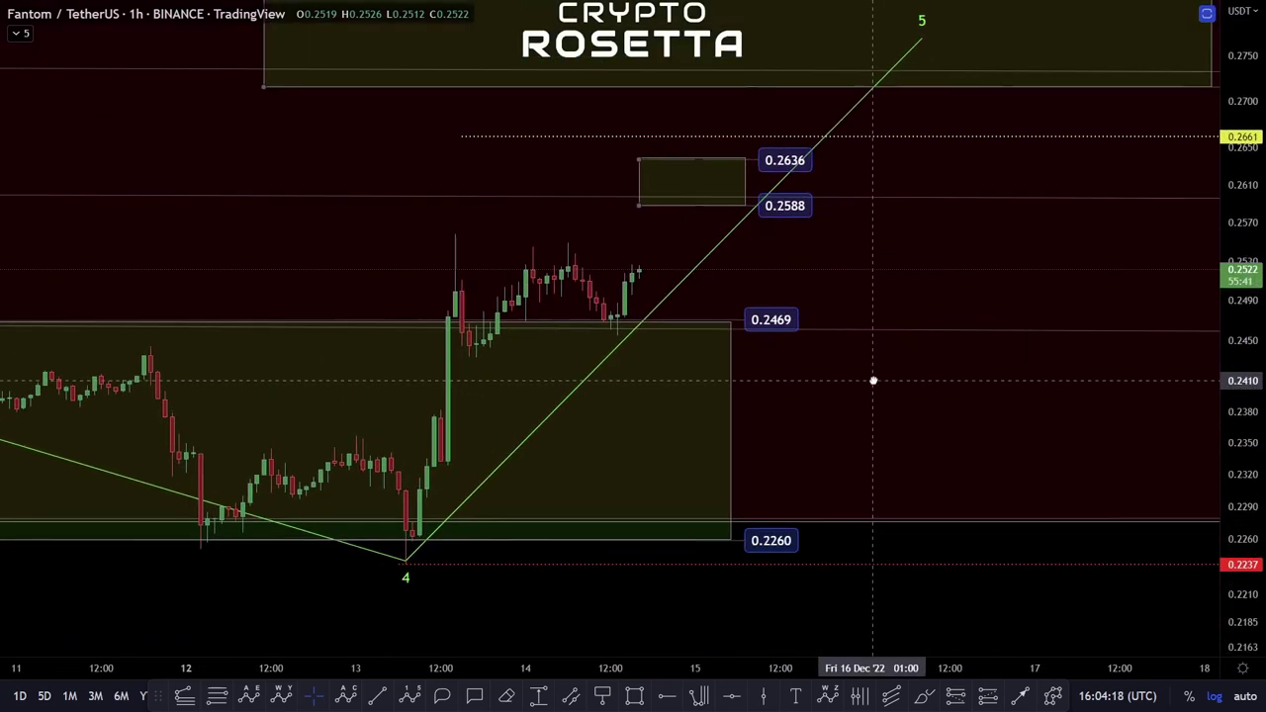
pyautogui.moveTo(873, 381); pyautogui.dragTo(871, 376)
pyautogui.click(409, 695)
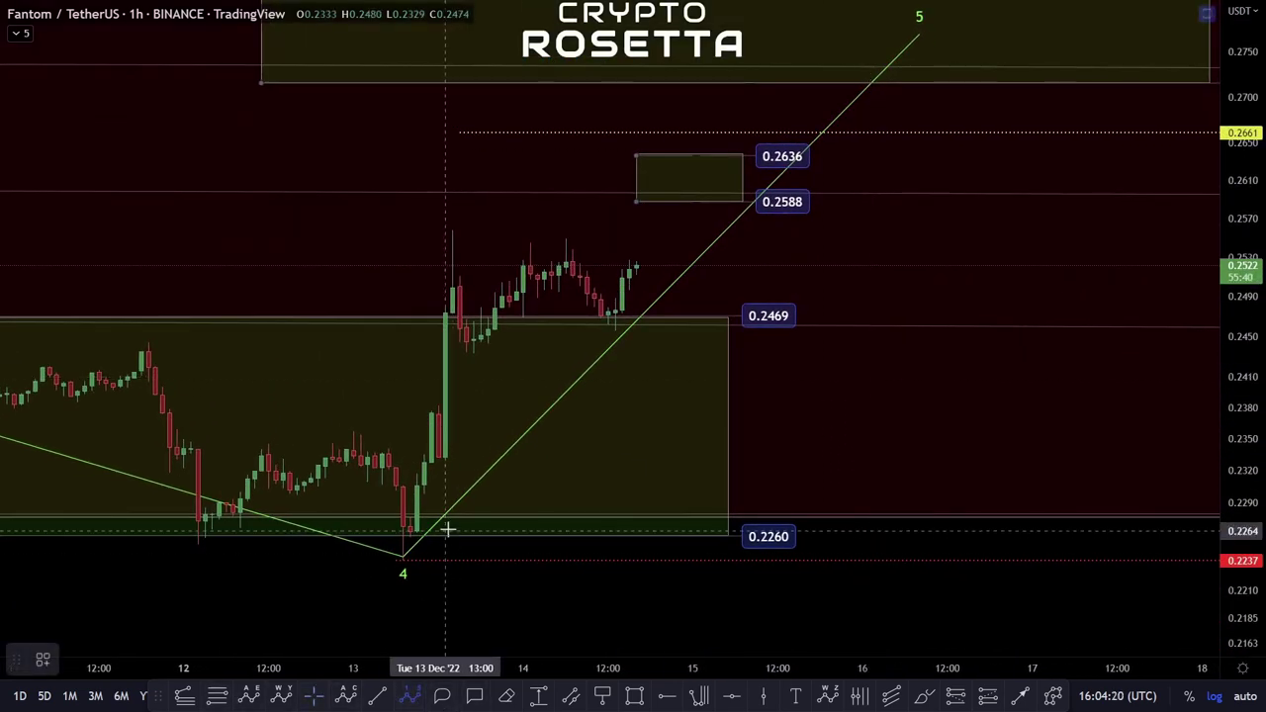
pyautogui.click(403, 561)
pyautogui.click(431, 409)
pyautogui.click(446, 465)
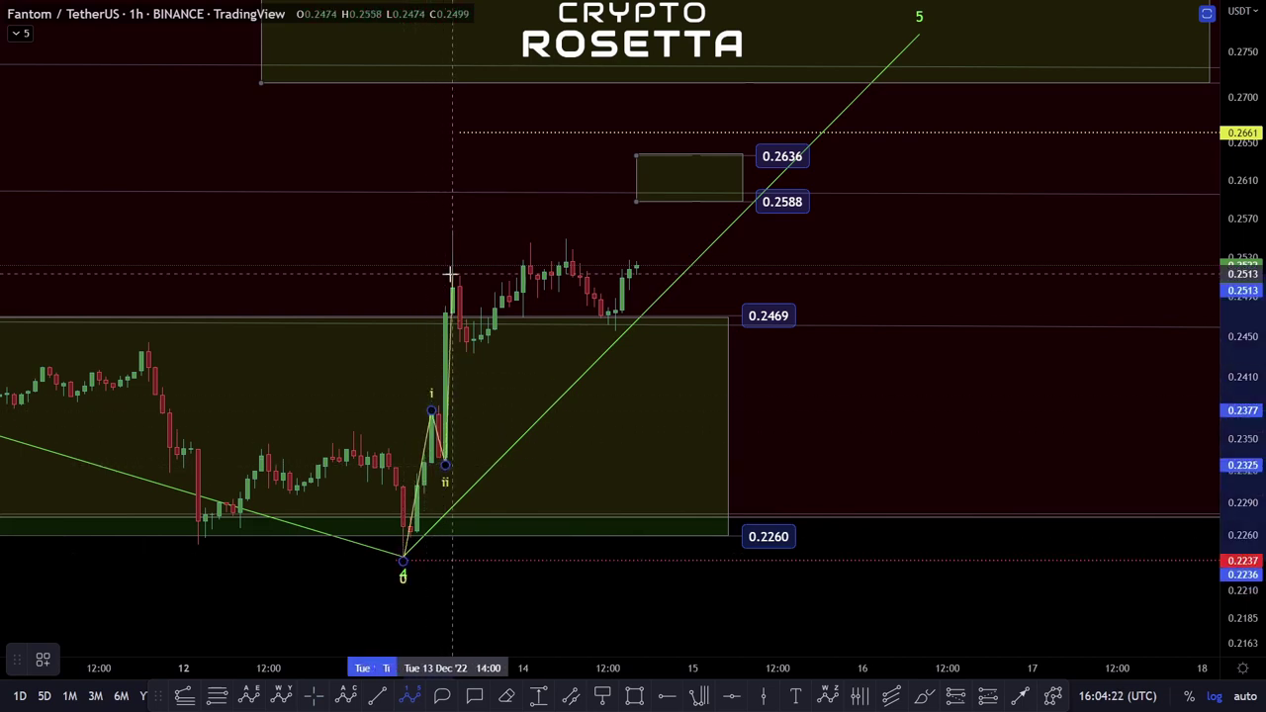
pyautogui.click(452, 237)
pyautogui.click(616, 332)
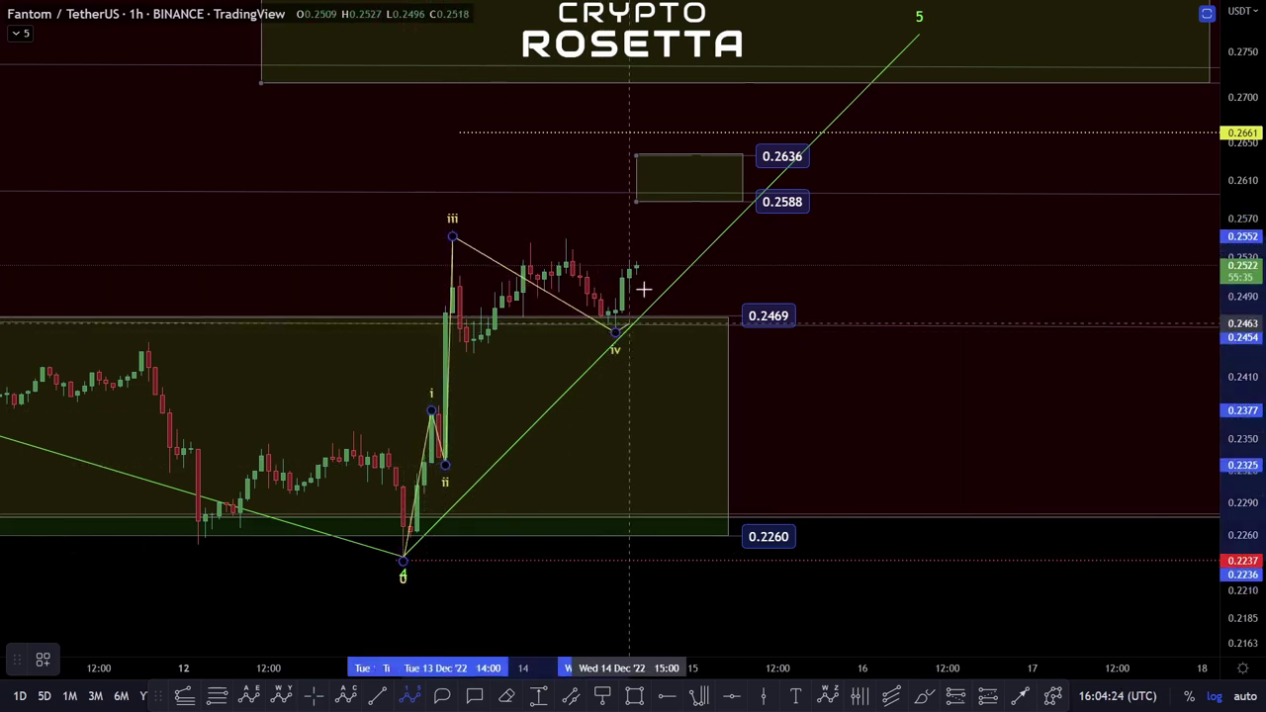
pyautogui.click(678, 187)
# Step: Add a yellow dotted horizontal ray starting at the wave iv low, at 0.2455
pyautogui.scroll(-2, 693, 435)
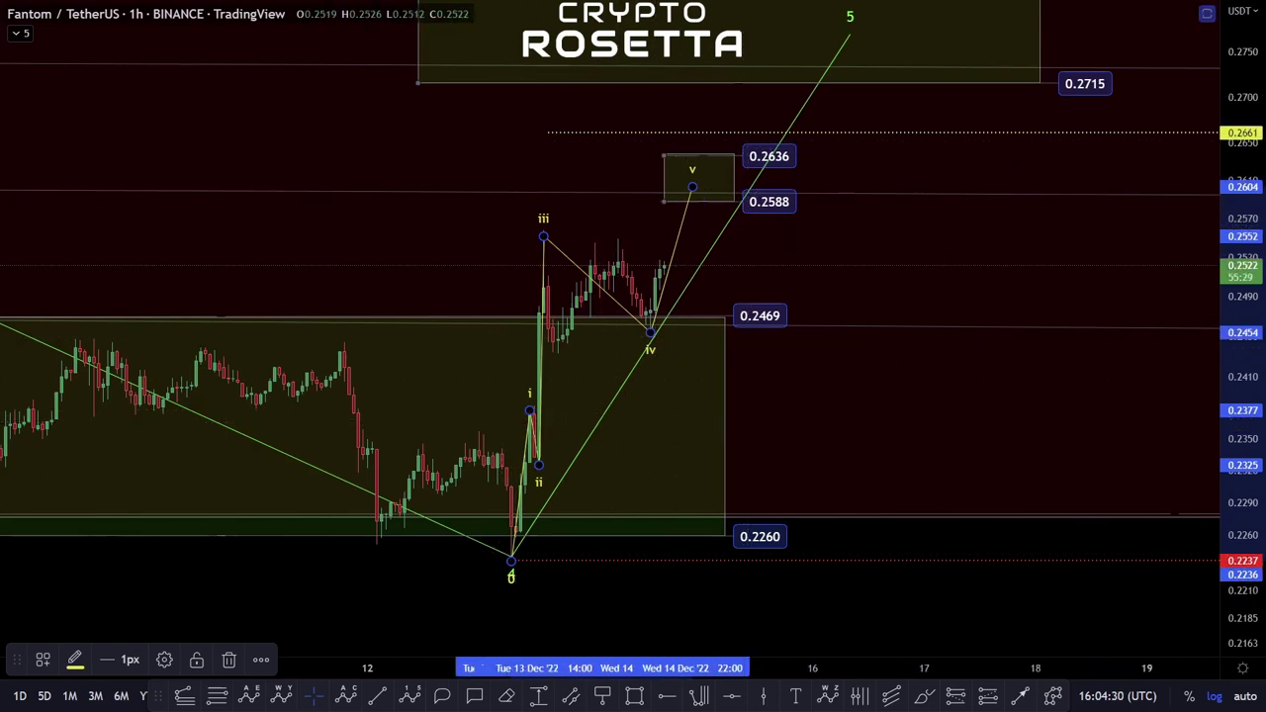
pyautogui.scroll(2, 645, 336)
pyautogui.moveTo(1243, 351); pyautogui.dragTo(1242, 220)
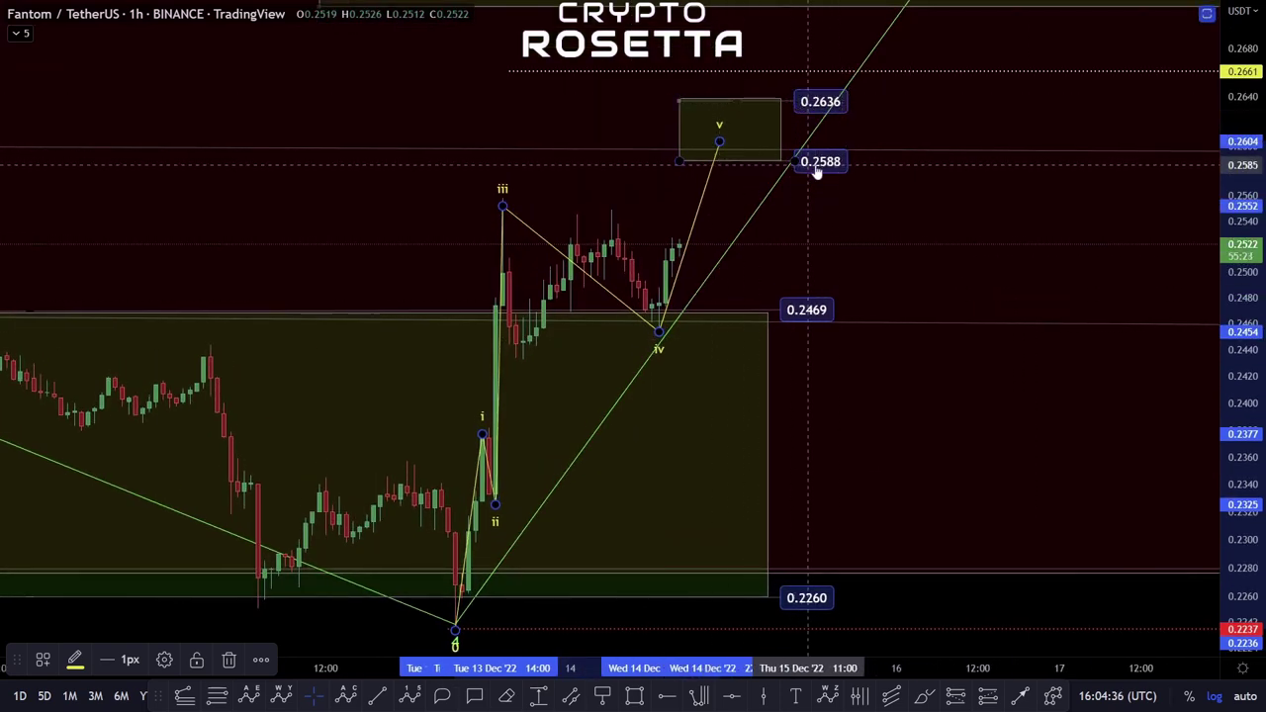
pyautogui.scroll(-5, 769, 261)
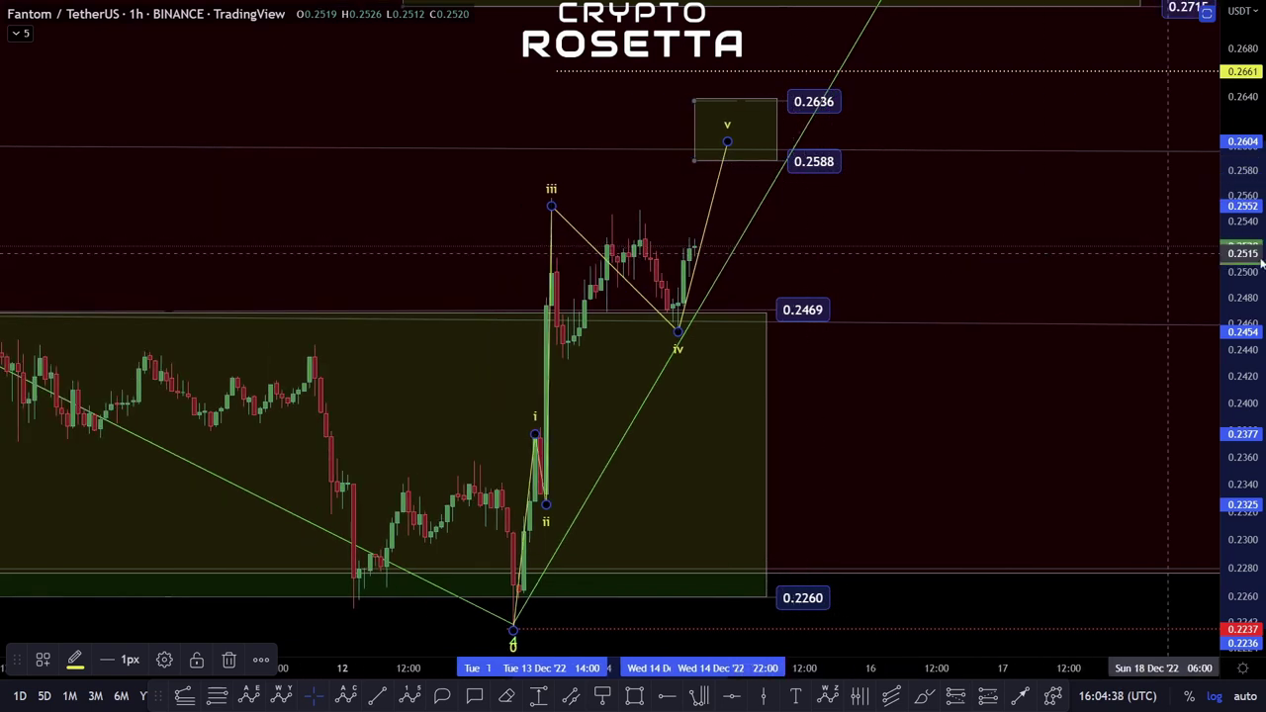
pyautogui.moveTo(927, 280); pyautogui.dragTo(813, 270)
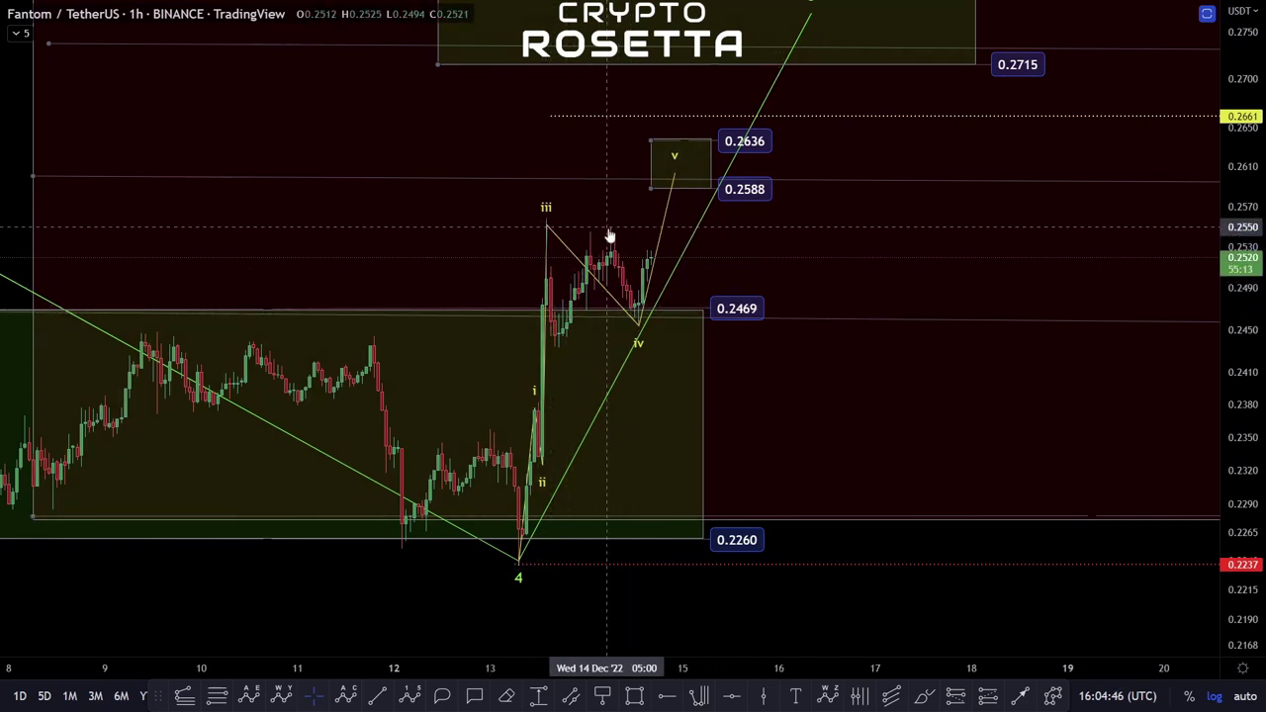
pyautogui.scroll(3, 634, 274)
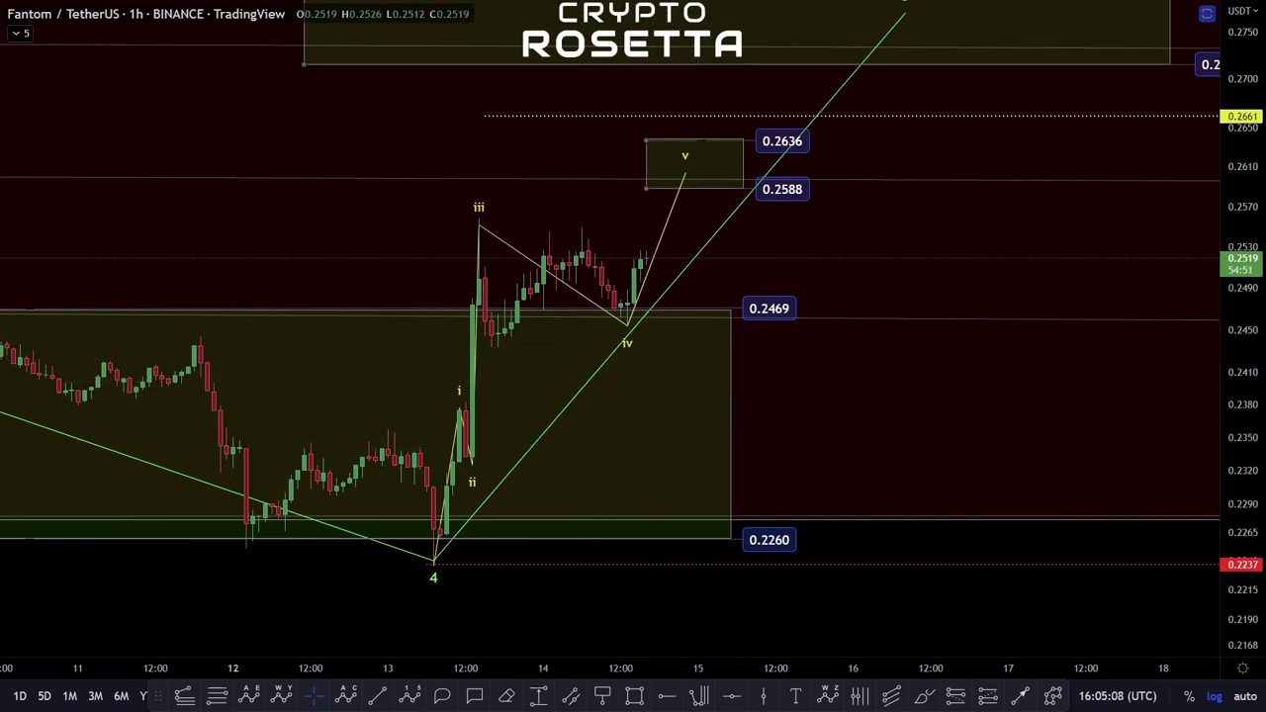
pyautogui.click(668, 698)
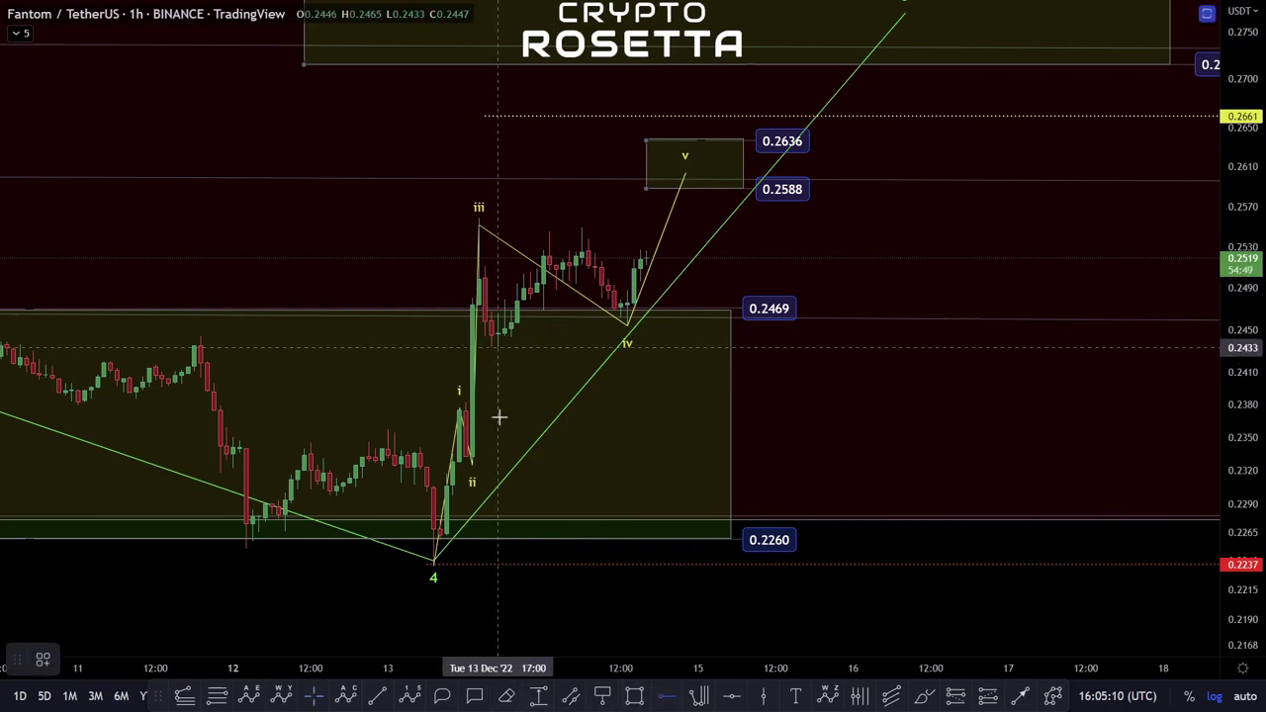
pyautogui.click(498, 346)
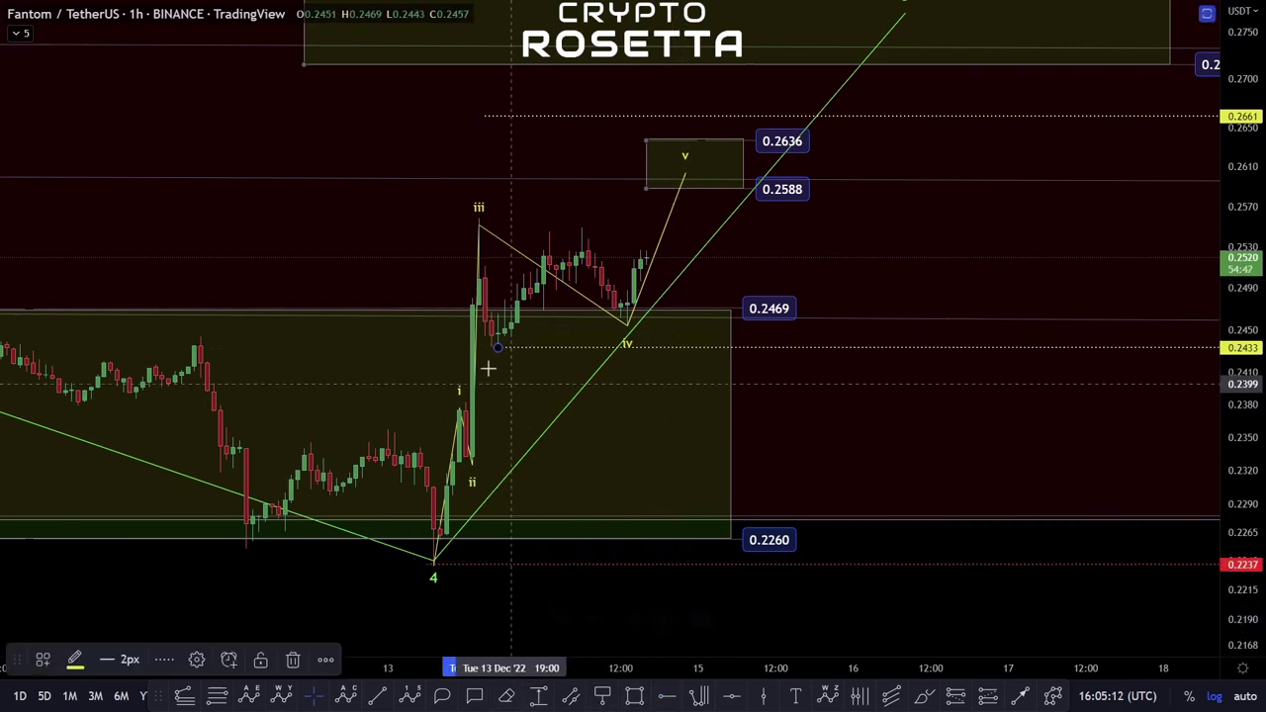
pyautogui.press('Delete')
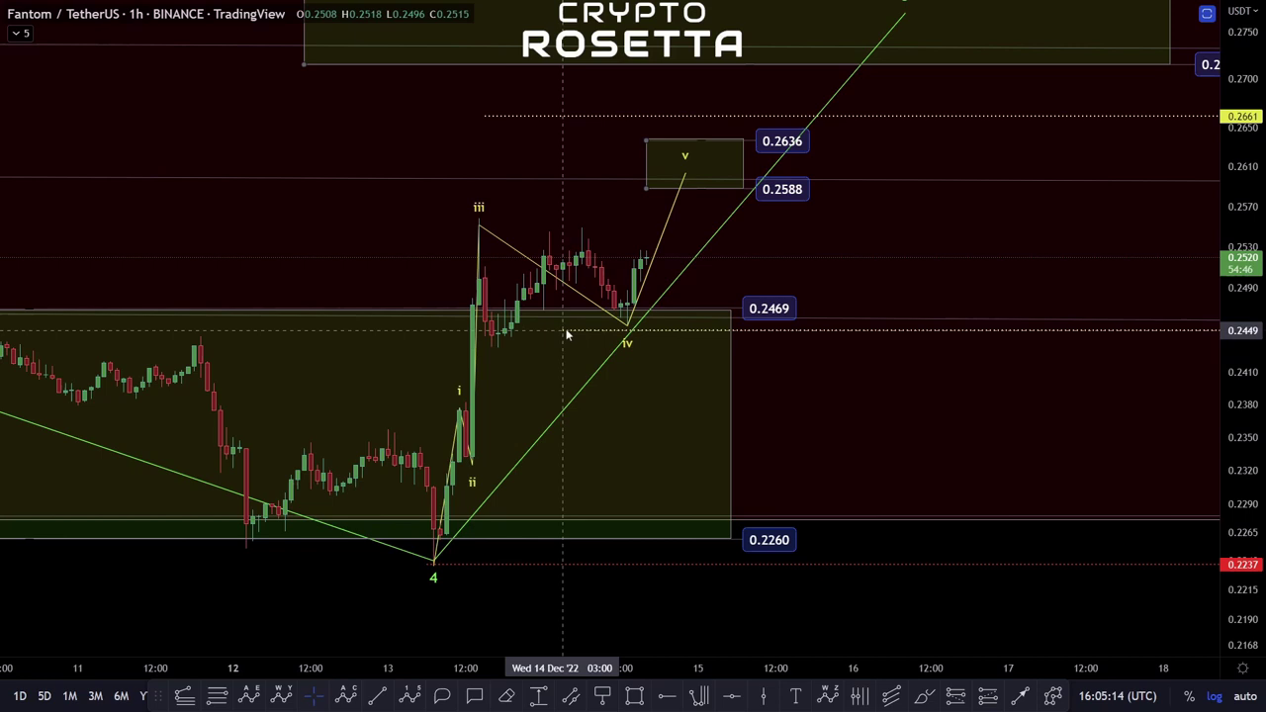
pyautogui.click(628, 337)
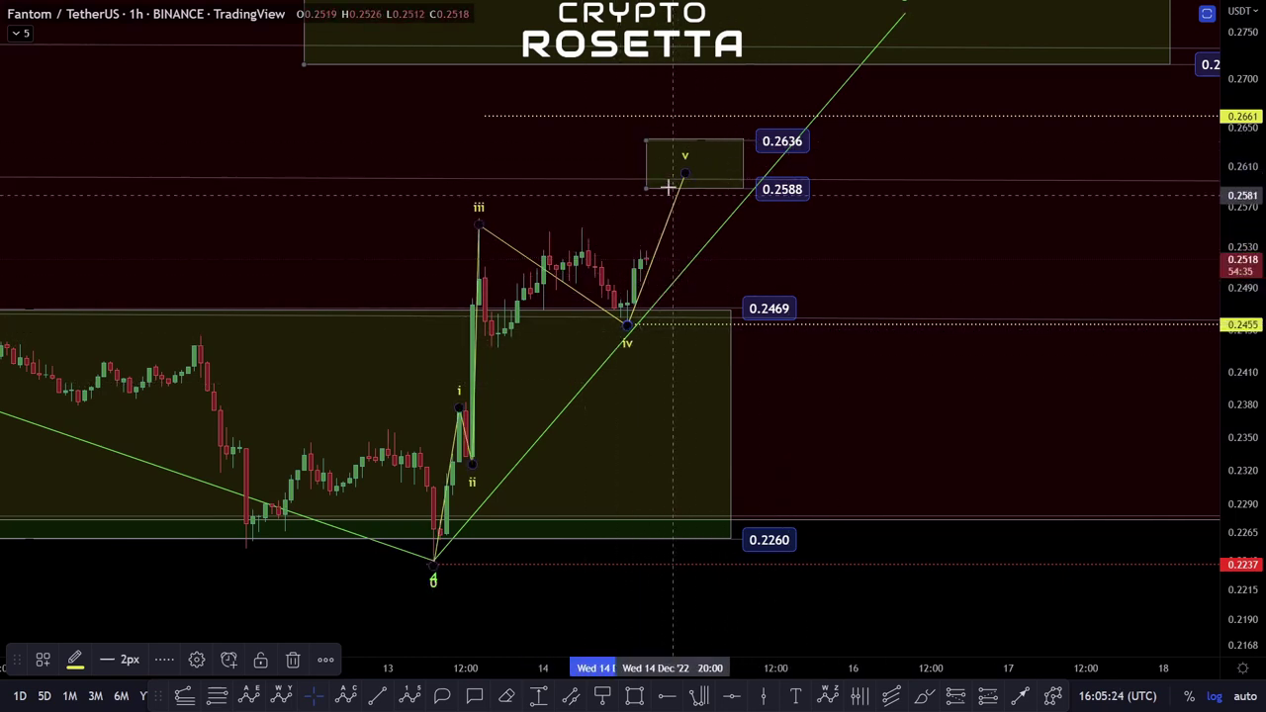
pyautogui.scroll(-2, 685, 201)
pyautogui.scroll(-3, 732, 204)
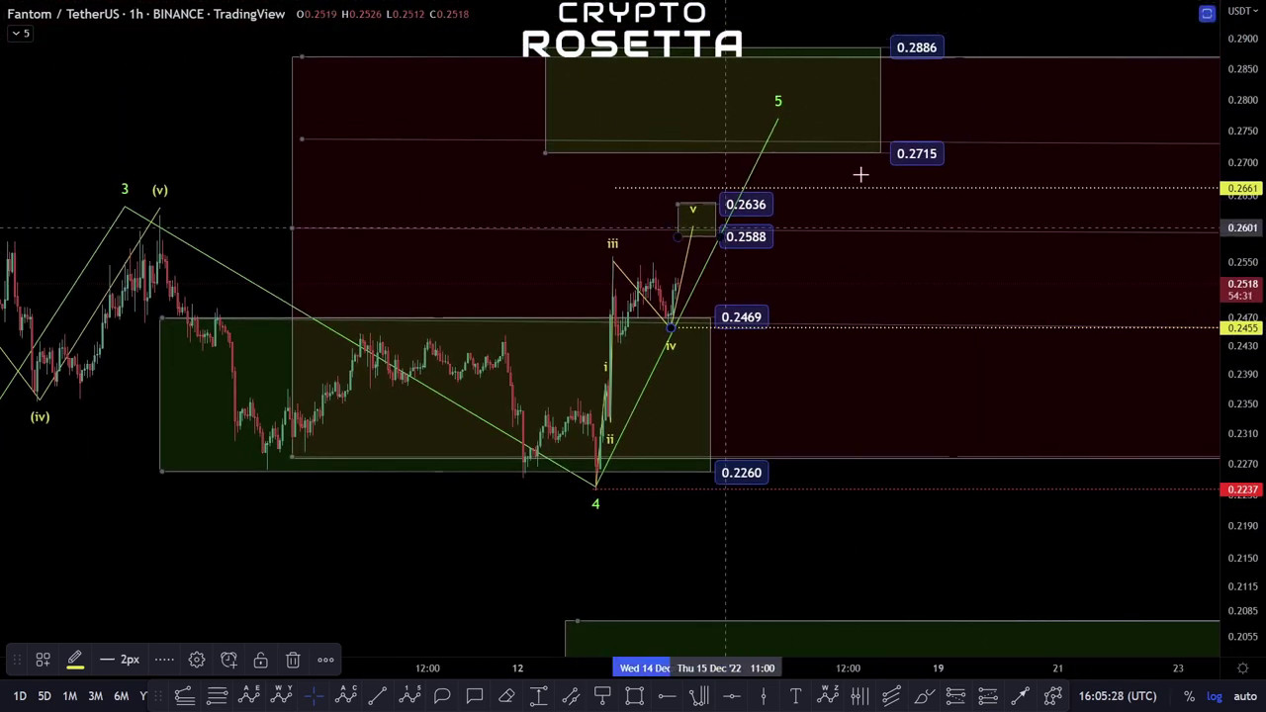
pyautogui.scroll(3, 771, 410)
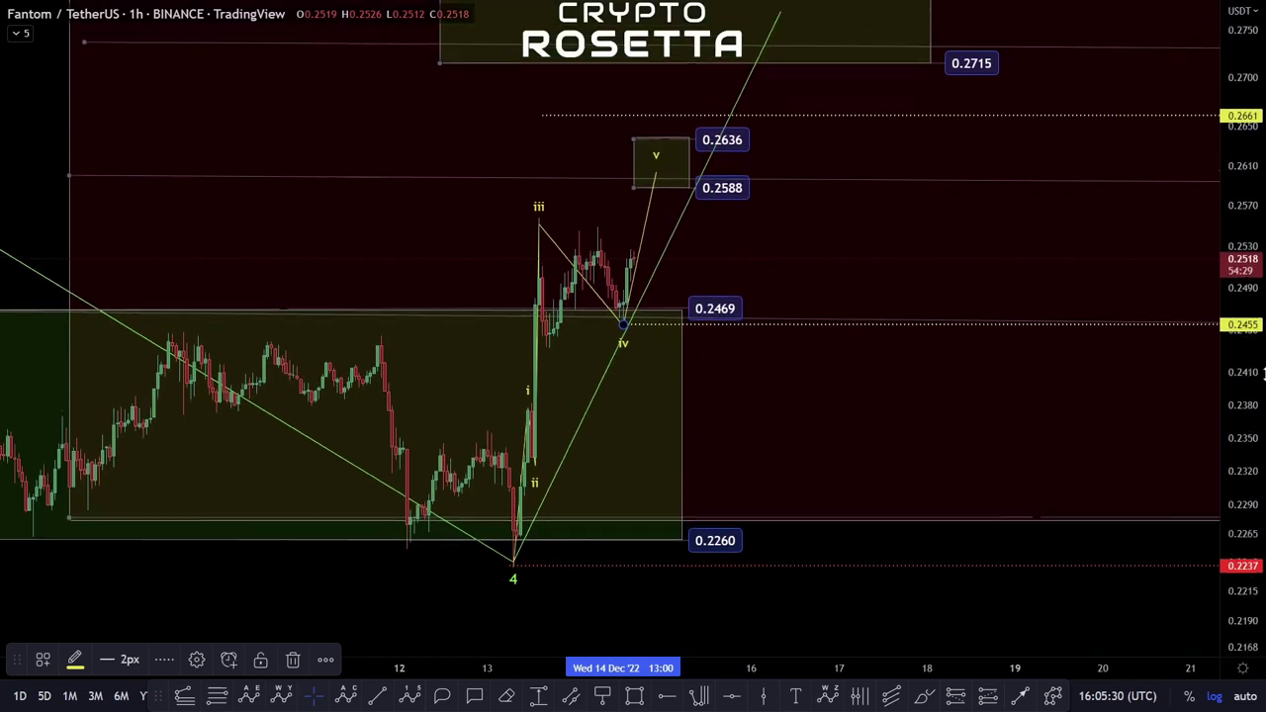
# Step: Draw a Fibonacci retracement from the wave 4 low at 0.2237 to the wave iii high at 0.2558
pyautogui.scroll(3, 881, 445)
pyautogui.moveTo(777, 494)
pyautogui.mouseDown()
pyautogui.moveTo(738, 350)
pyautogui.moveTo(719, 403)
pyautogui.mouseUp()
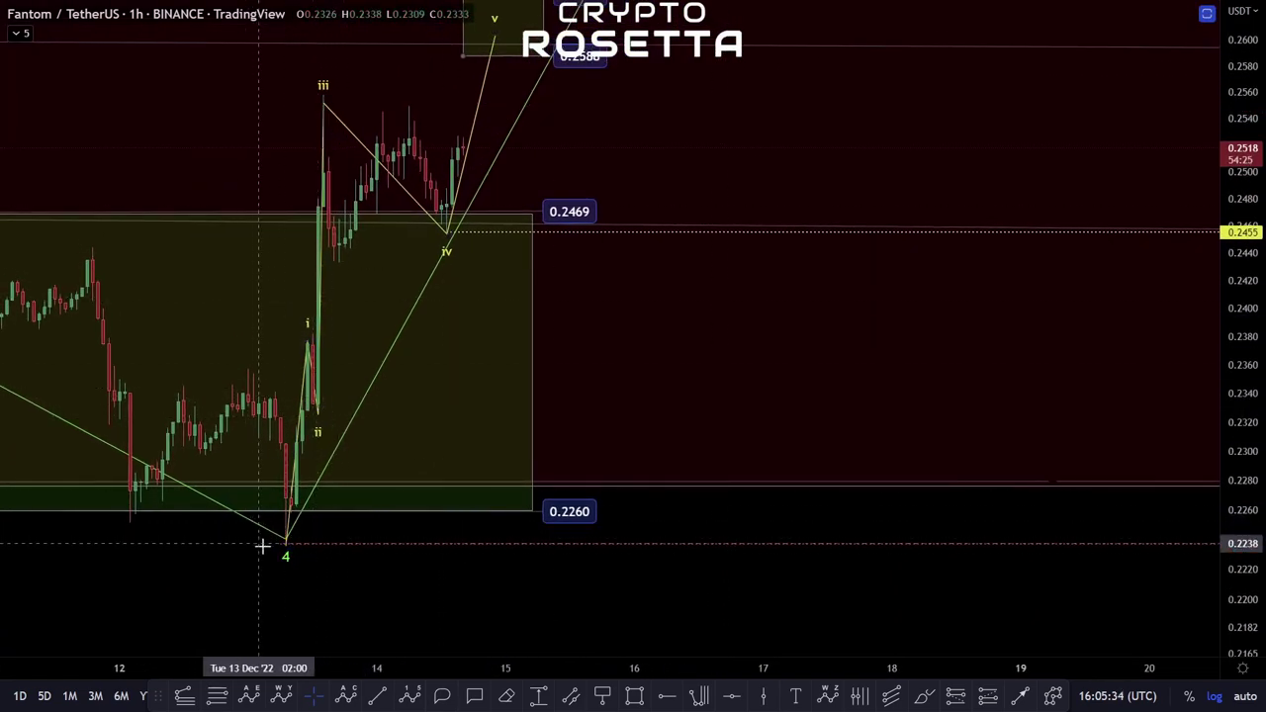
pyautogui.click(296, 496)
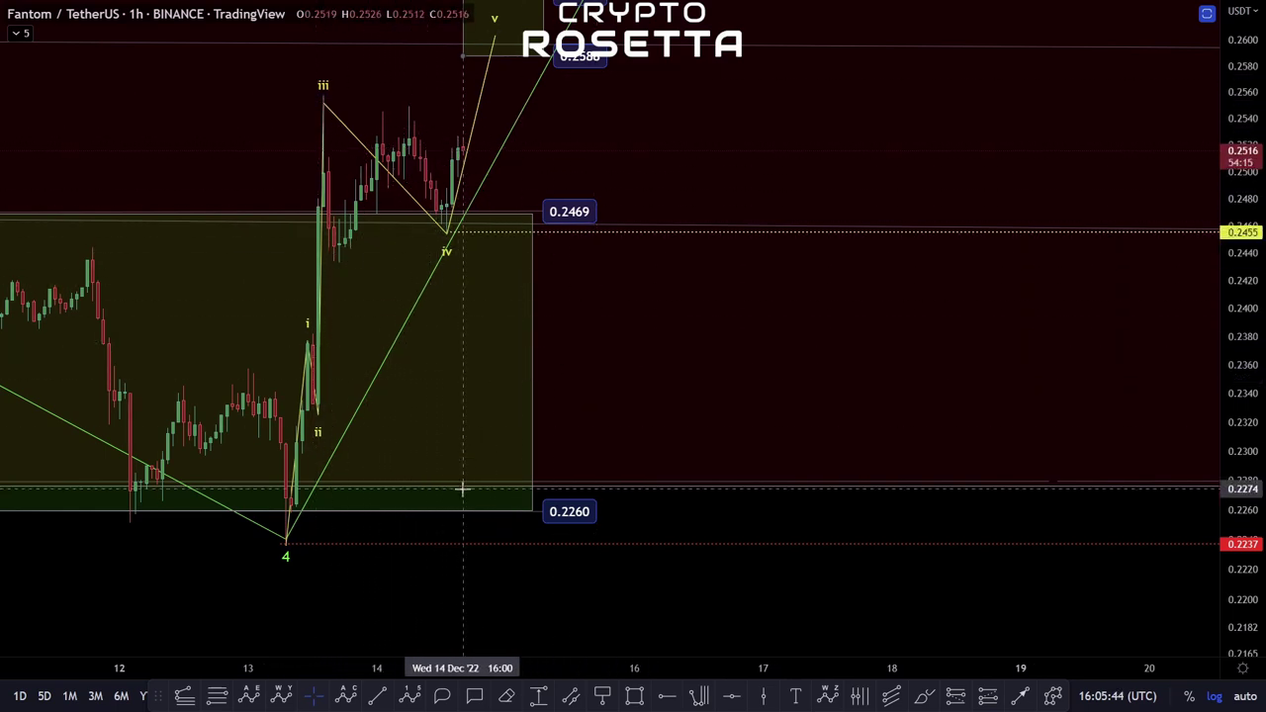
pyautogui.click(234, 696)
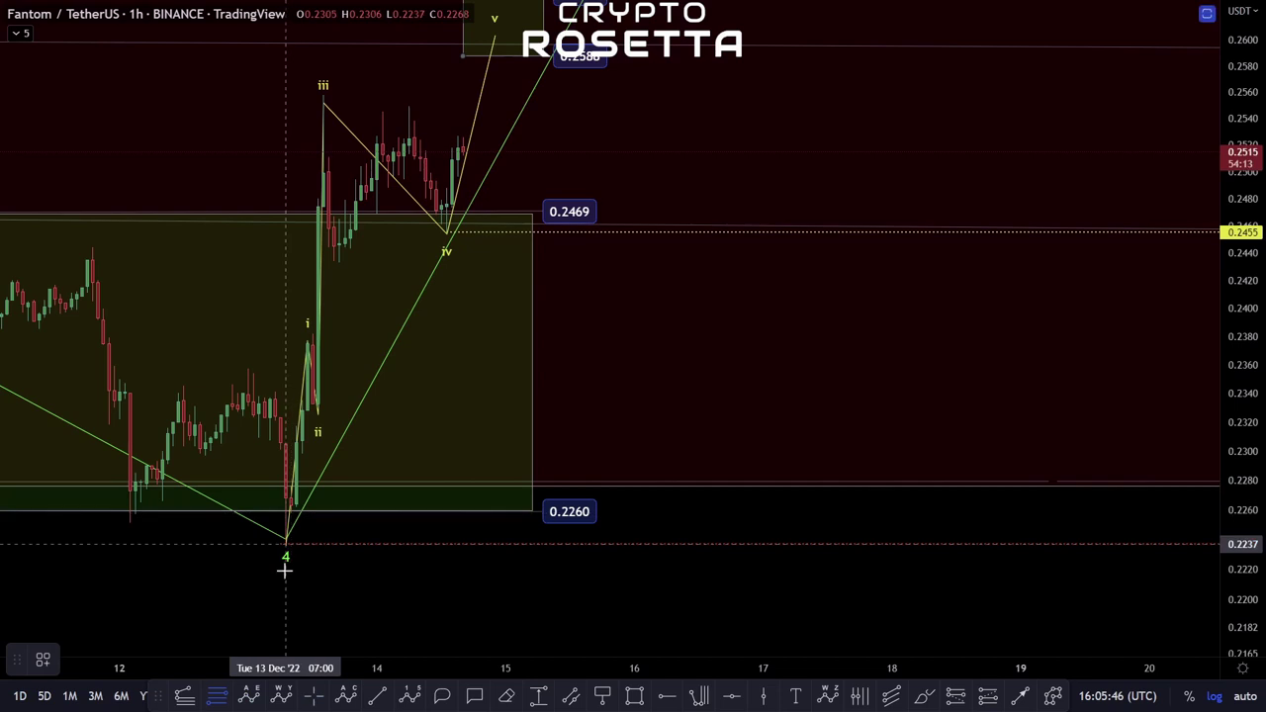
pyautogui.click(286, 572)
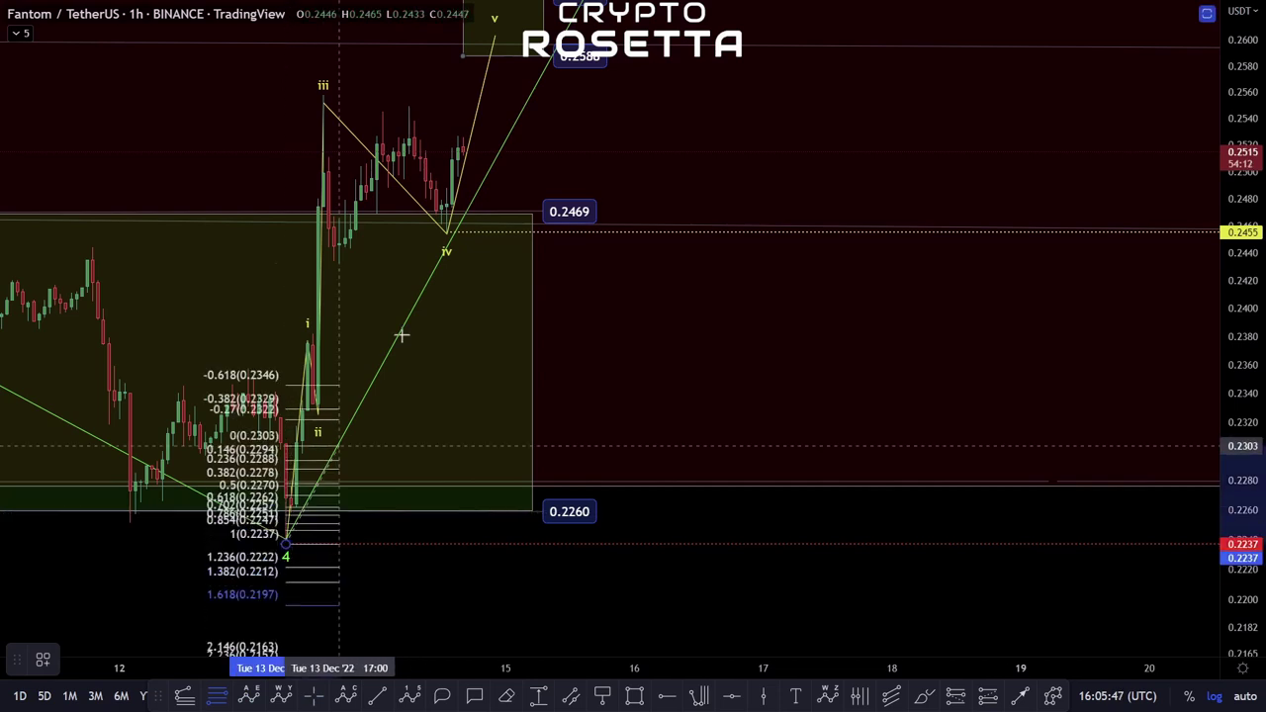
pyautogui.click(838, 96)
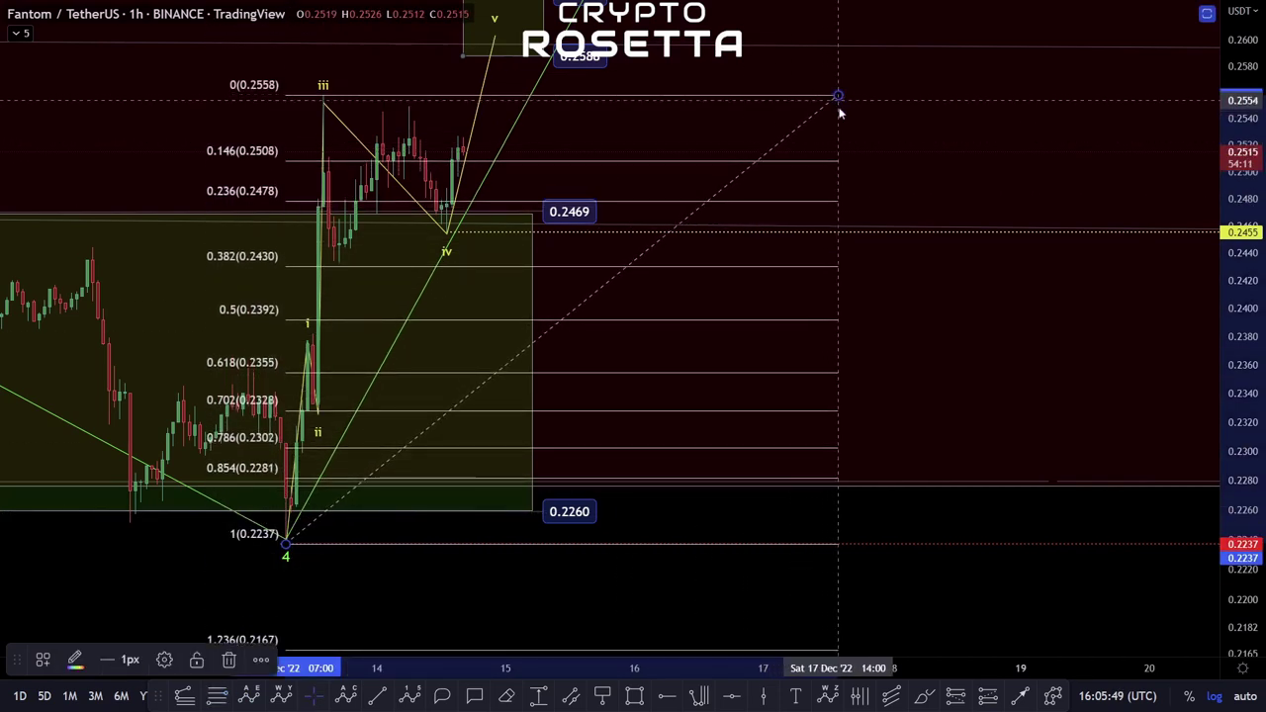
# Step: Draw a target rectangle between the 0.5 and 0.786 retracement levels, from 0.2392 down to 0.2302
pyautogui.click(634, 695)
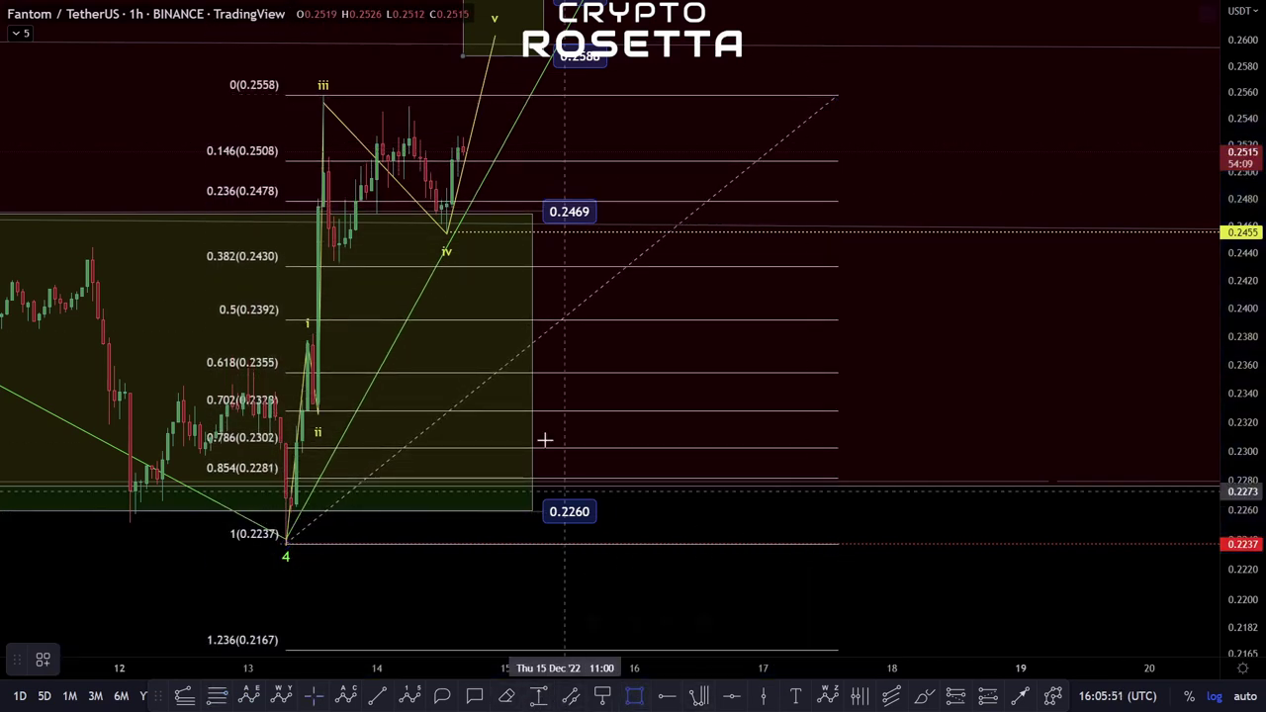
pyautogui.click(483, 320)
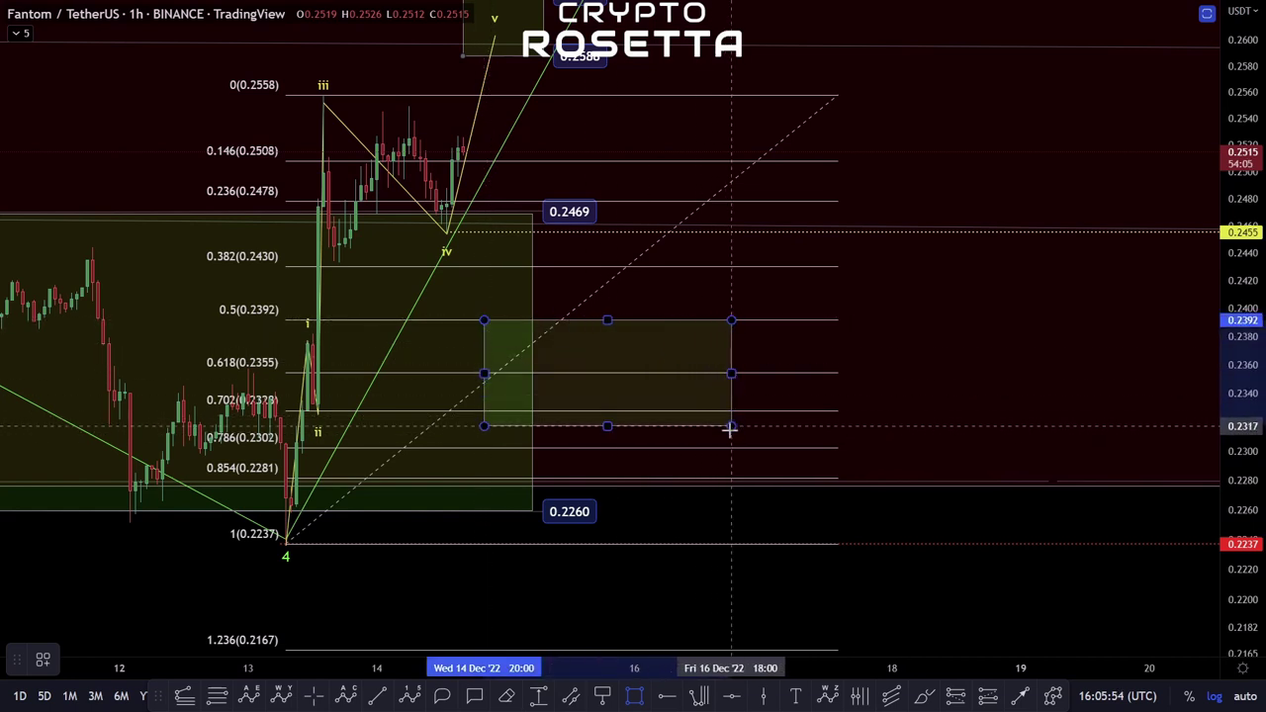
pyautogui.click(731, 449)
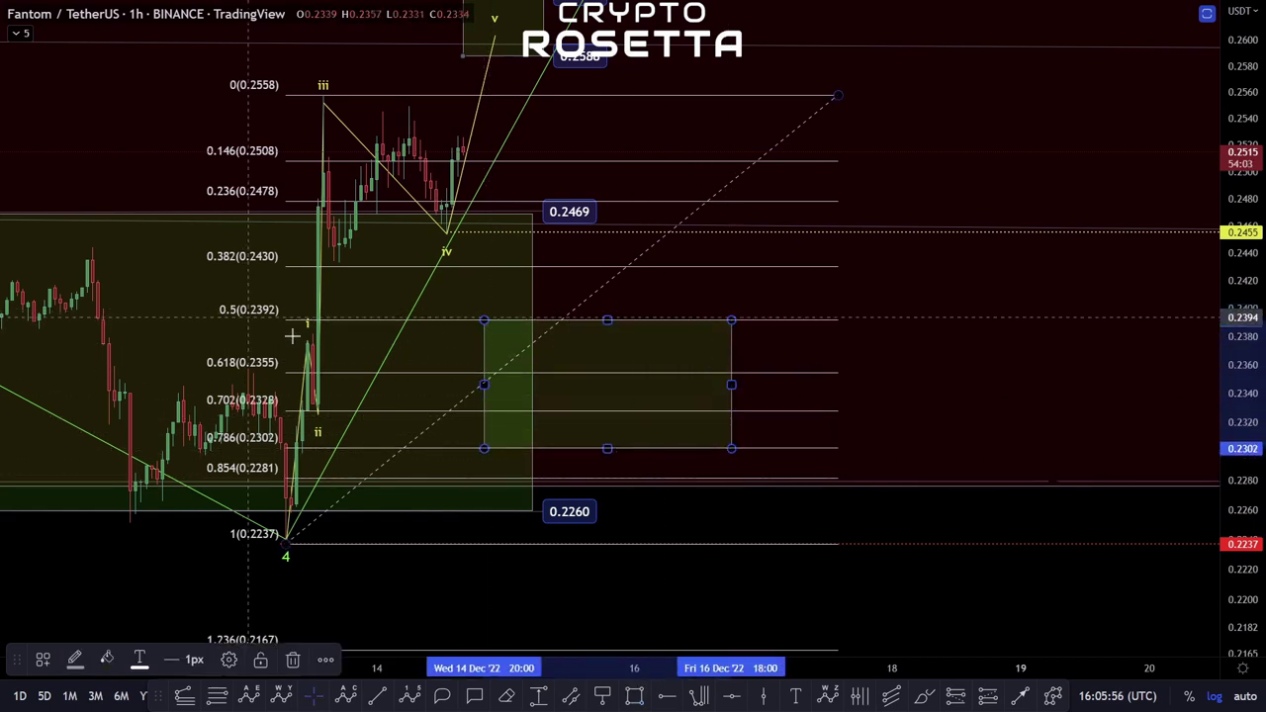
# Step: Add price notes at 0.2392, 0.2354 and 0.2303 beside the new target rectangle, and delete the Fibonacci retracement
pyautogui.click(604, 699)
pyautogui.click(484, 319)
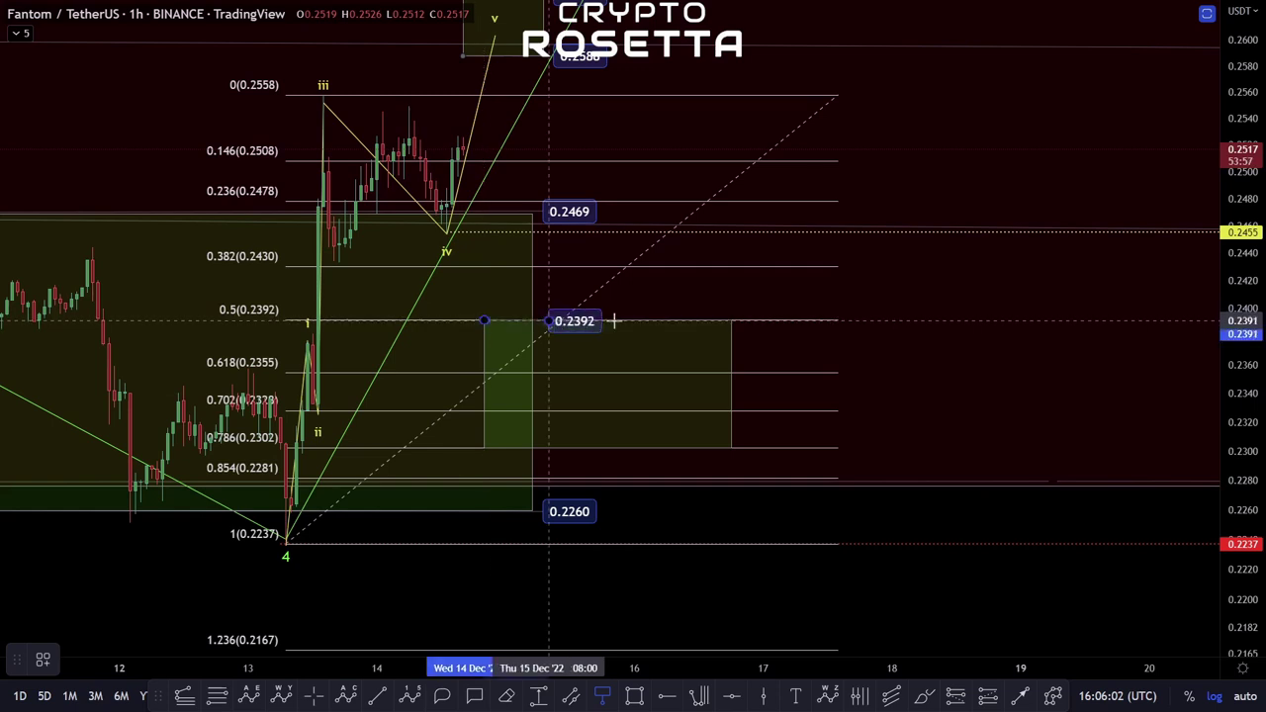
pyautogui.click(735, 322)
pyautogui.moveTo(741, 326); pyautogui.dragTo(768, 462)
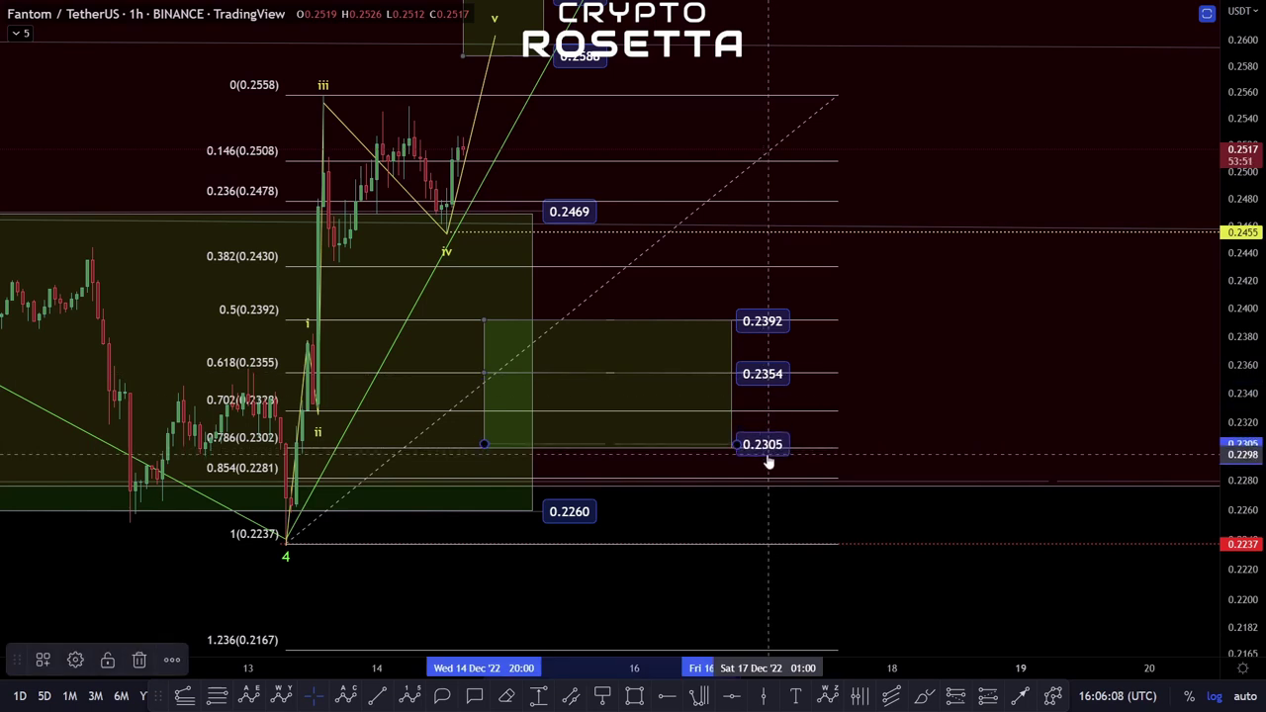
pyautogui.click(818, 447)
pyautogui.press('Delete')
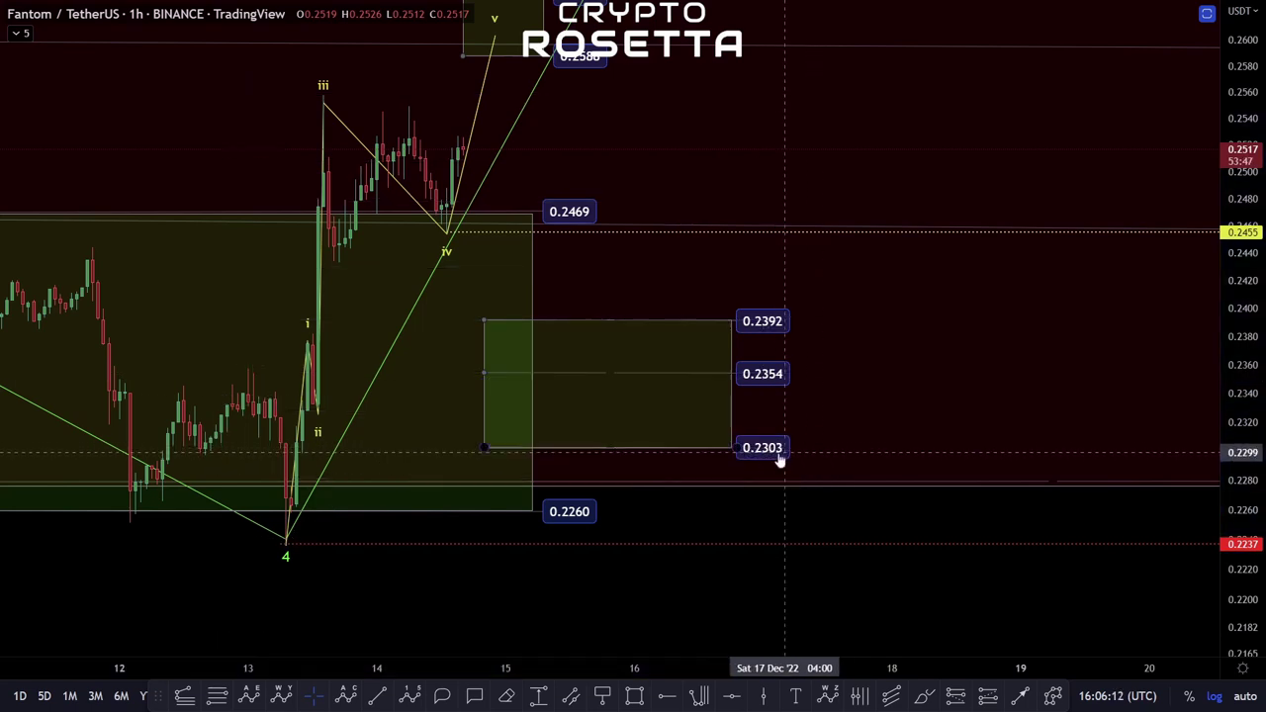
# Step: Draw a larger impulse wave from 0.2238 with i at 0.2559, ii at 0.2353, iii higher, iv at 0.2604 and v at 0.2663
pyautogui.moveTo(667, 127); pyautogui.dragTo(710, 216)
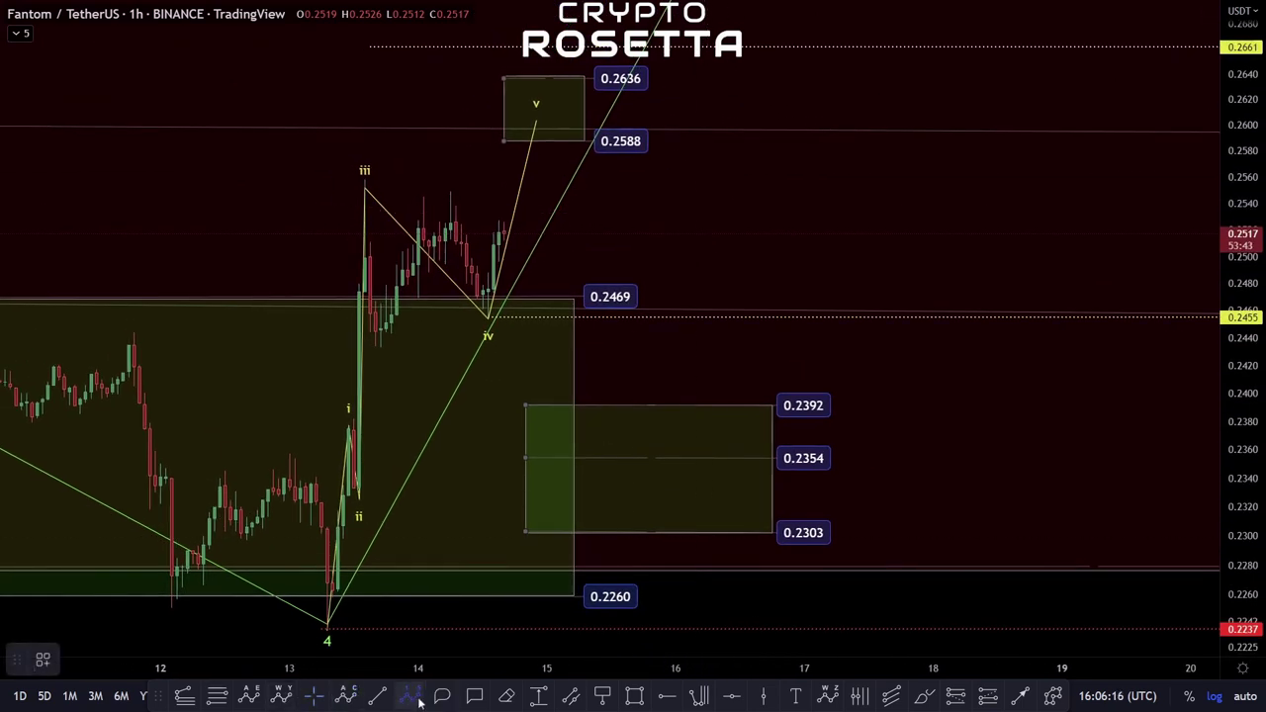
pyautogui.click(198, 626)
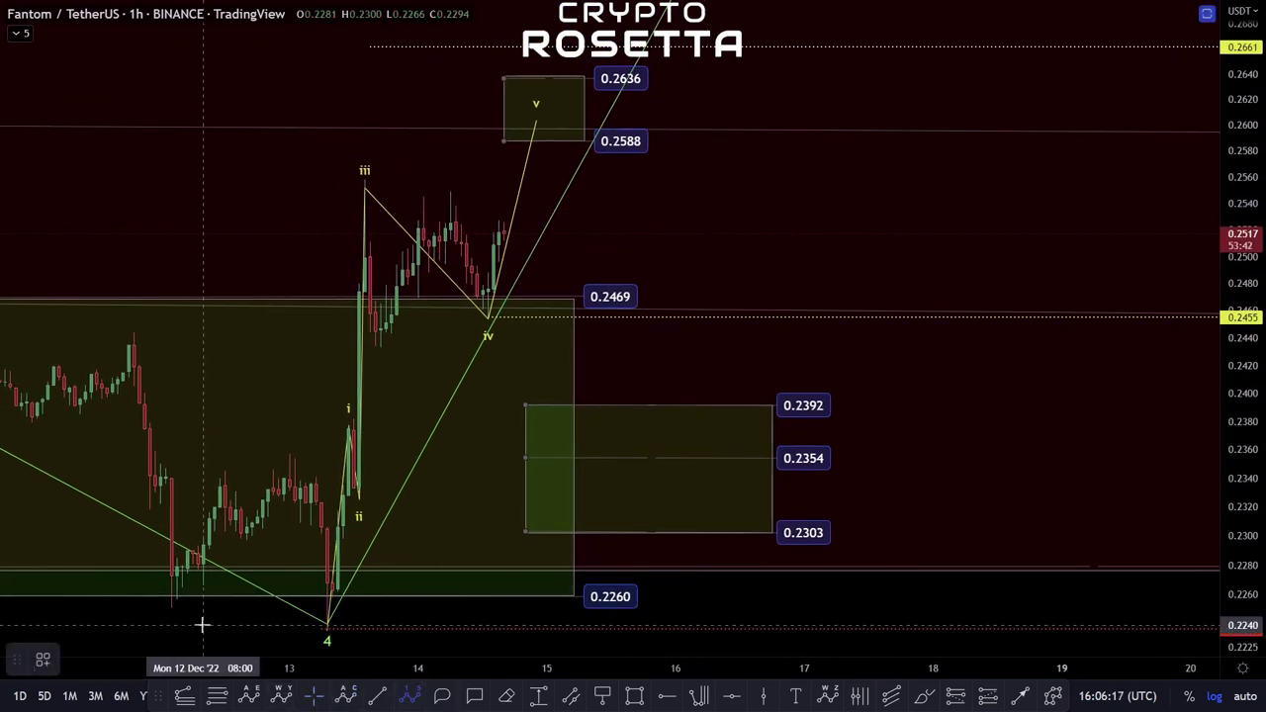
pyautogui.click(338, 178)
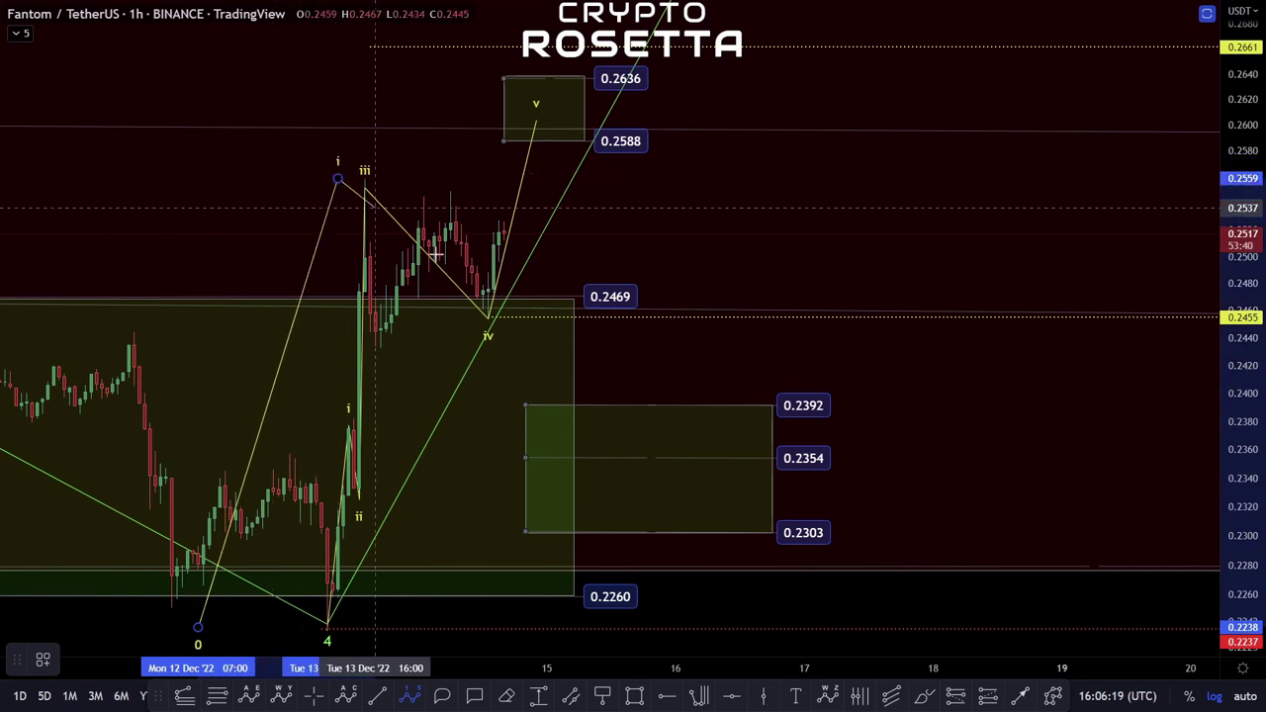
pyautogui.click(552, 460)
pyautogui.click(757, 20)
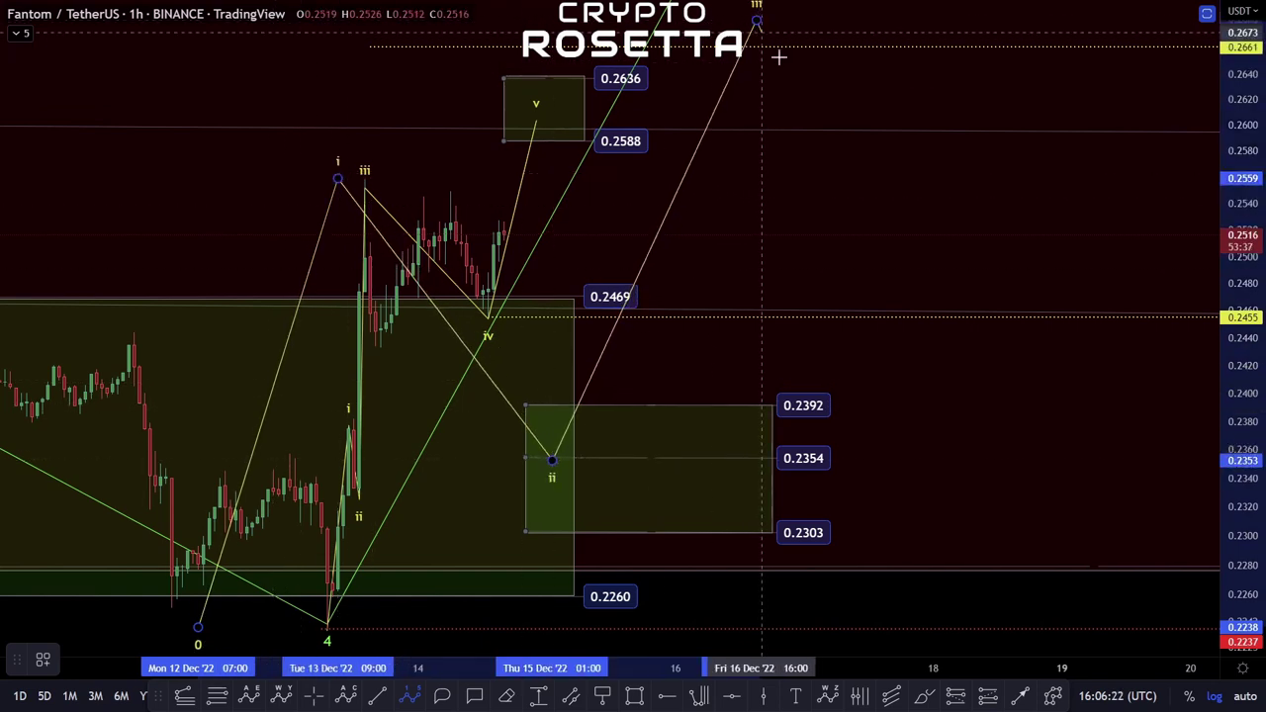
pyautogui.click(815, 119)
pyautogui.click(847, 44)
# Step: Draw a Fibonacci extension from the wave 4 low at 0.2237 to the 0.2558 high and back to the 0.2354 level
pyautogui.moveTo(1014, 232)
pyautogui.mouseDown()
pyautogui.moveTo(966, 314)
pyautogui.moveTo(970, 281)
pyautogui.mouseUp()
pyautogui.scroll(-2, 977, 248)
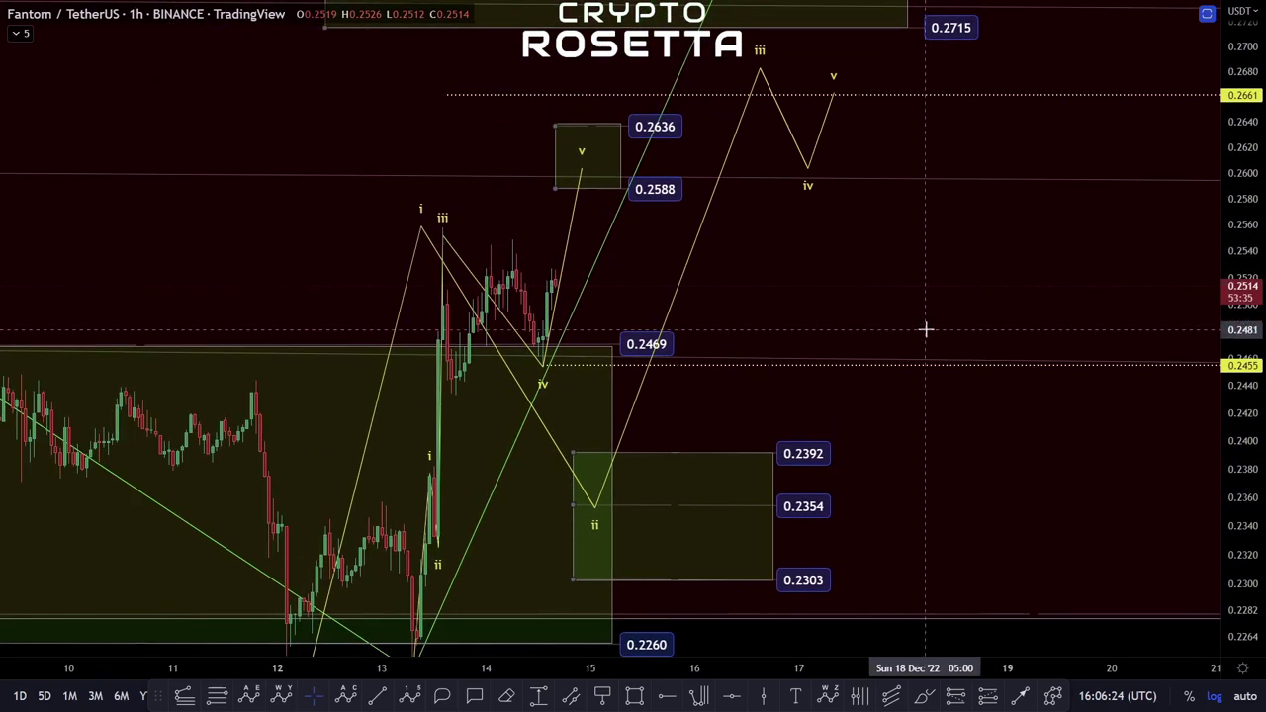
pyautogui.click(185, 696)
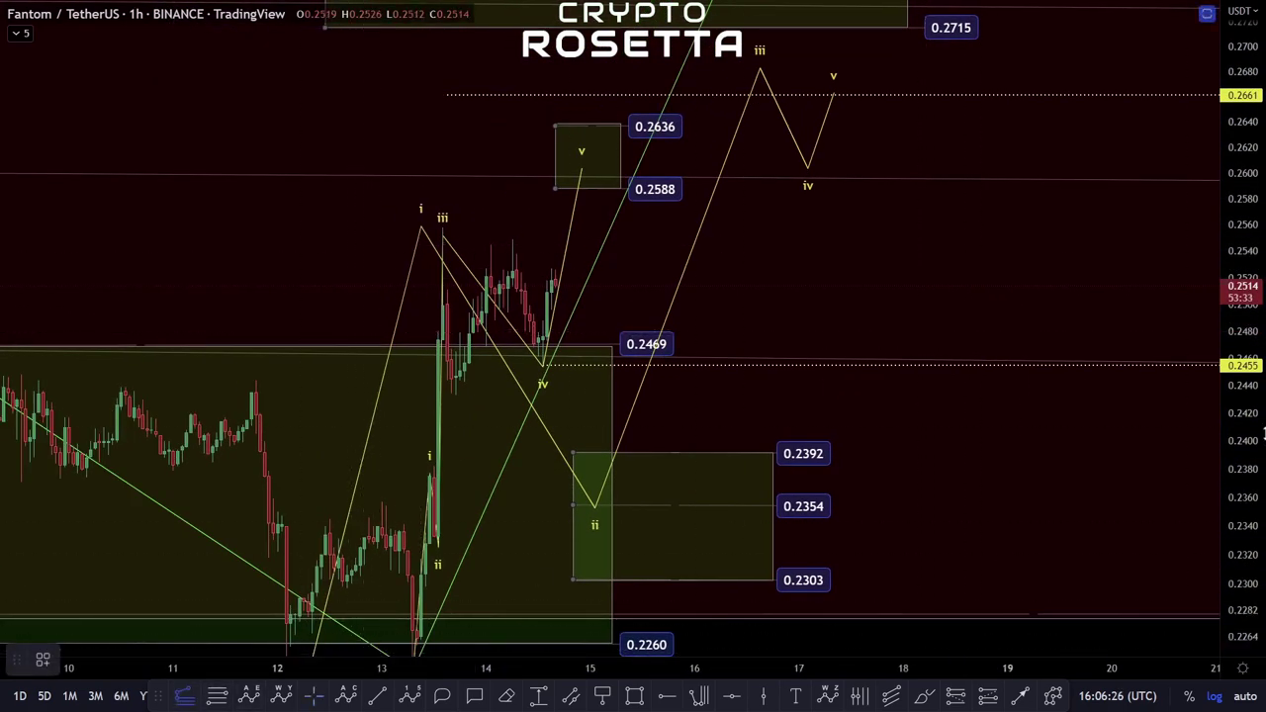
pyautogui.moveTo(1243, 534); pyautogui.dragTo(1242, 584)
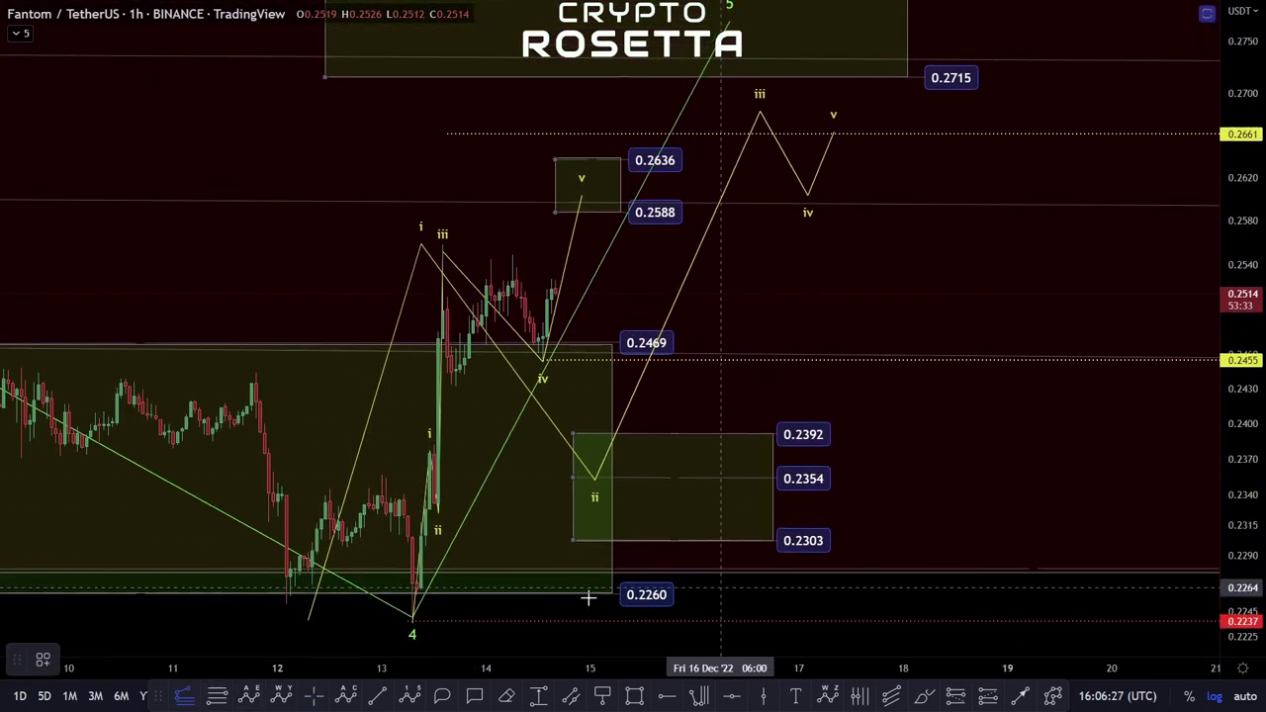
pyautogui.click(412, 629)
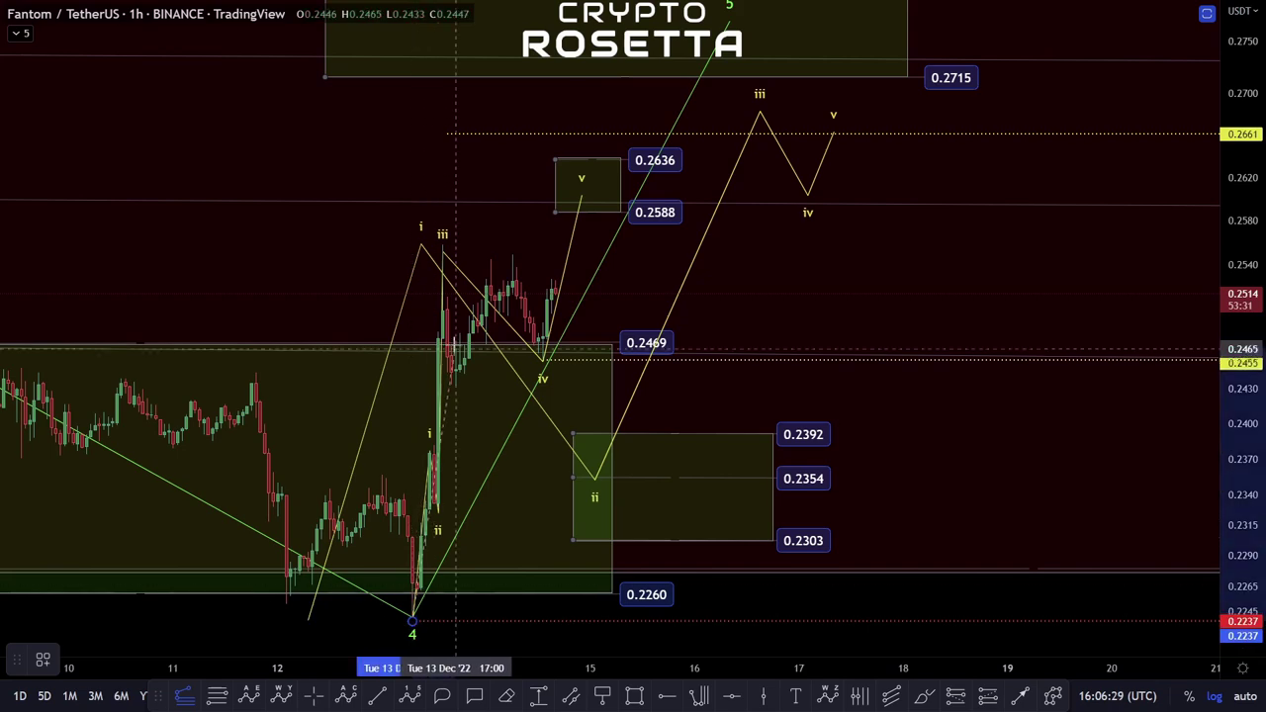
pyautogui.click(442, 240)
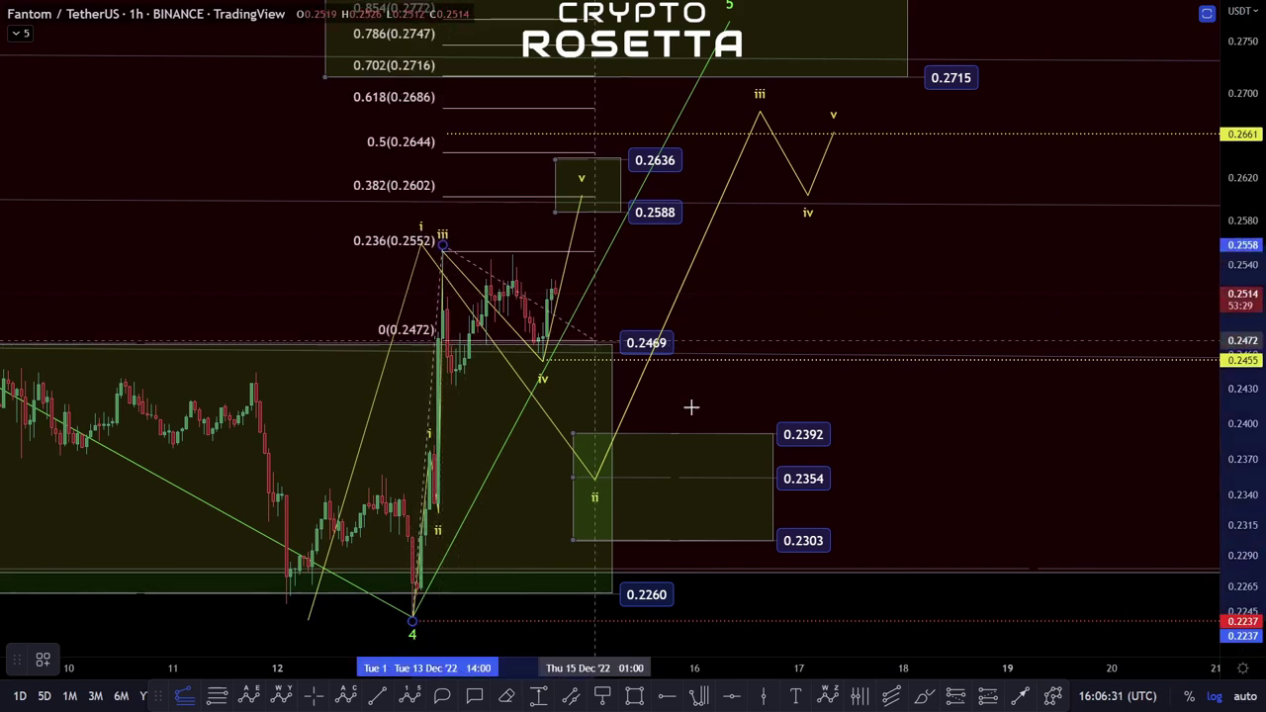
pyautogui.click(890, 477)
# Step: Move the larger impulse's wave iii to 0.2930, wave iv to about 0.2694 and wave v to about 0.3005
pyautogui.moveTo(931, 286); pyautogui.dragTo(924, 498)
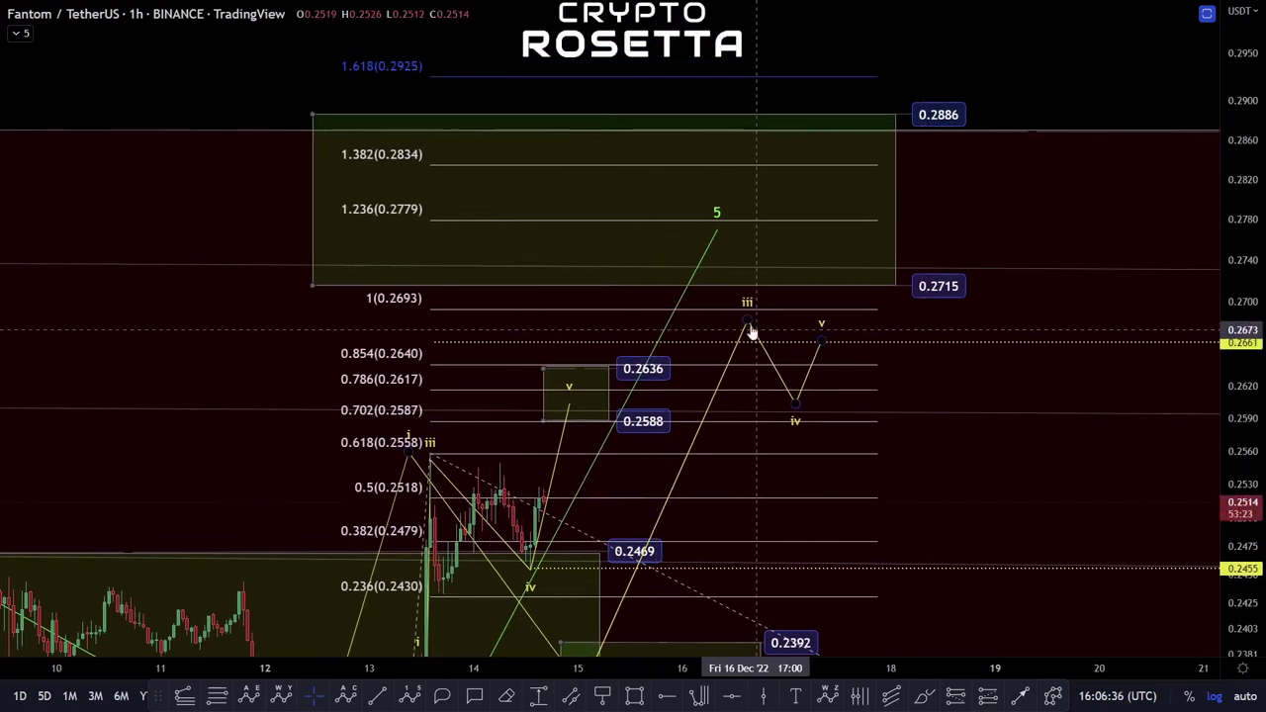
pyautogui.moveTo(747, 323)
pyautogui.mouseDown()
pyautogui.moveTo(703, 56)
pyautogui.moveTo(718, 75)
pyautogui.mouseUp()
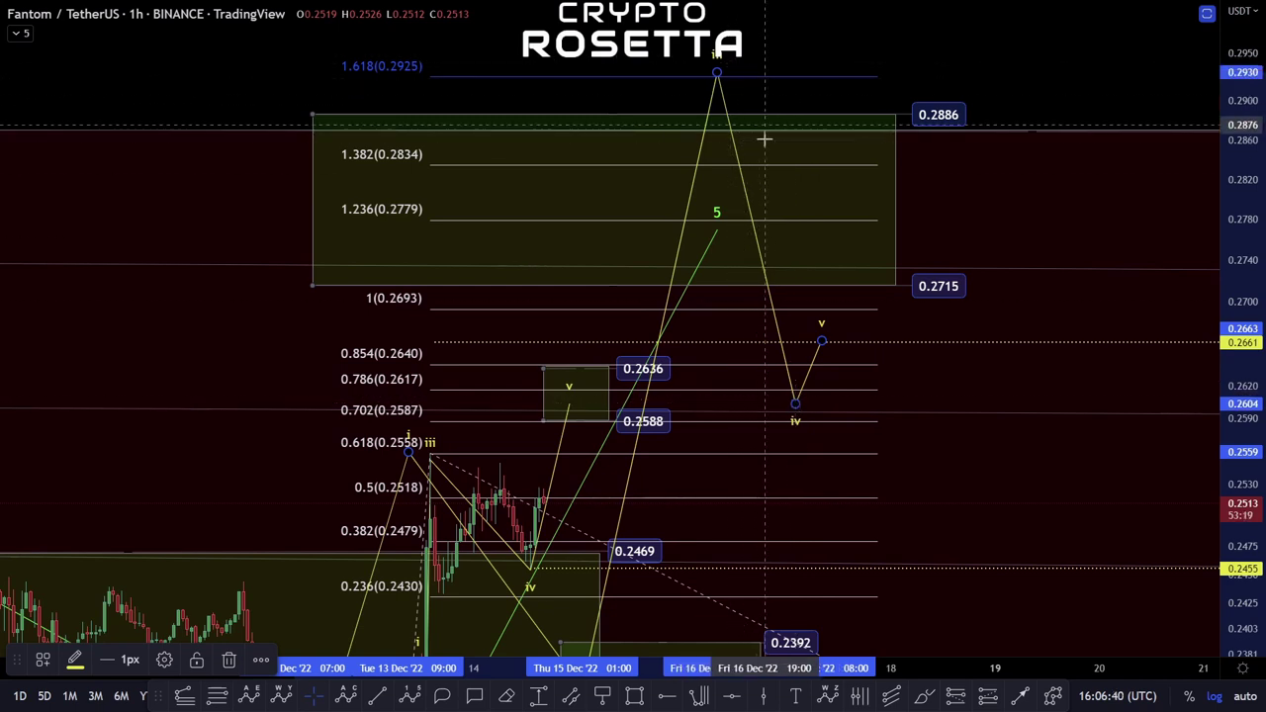
pyautogui.click(803, 359)
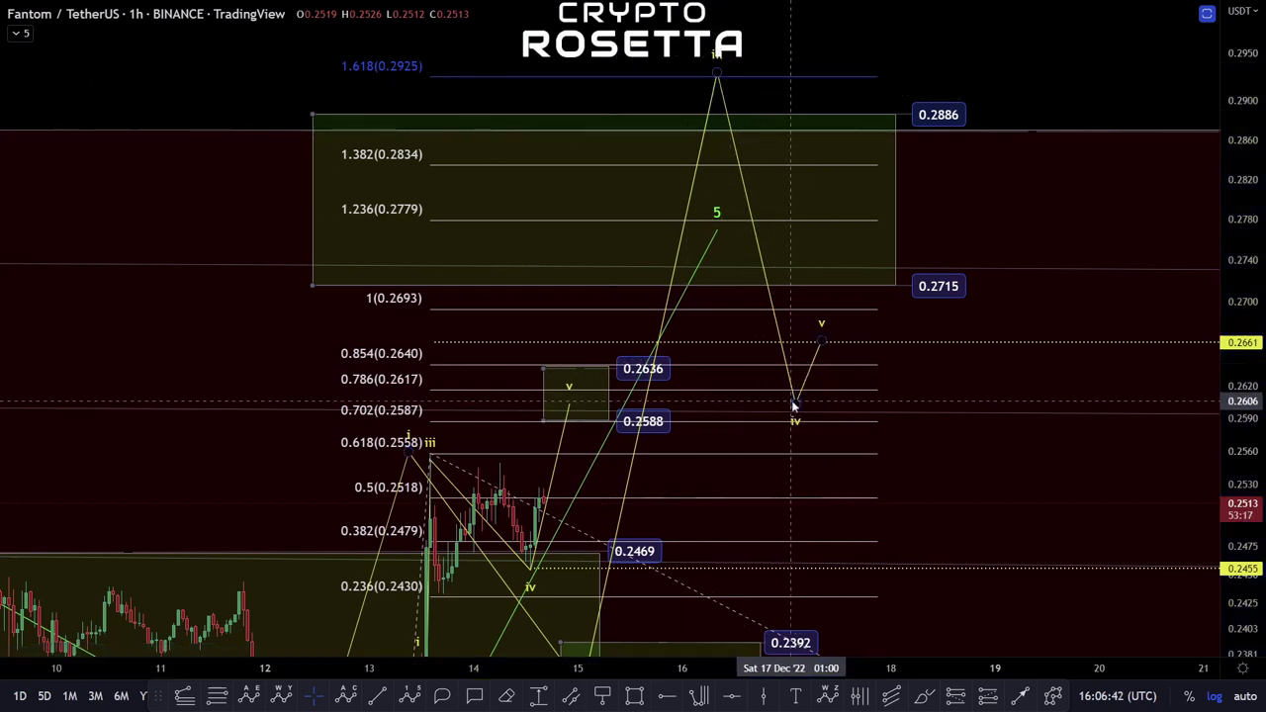
pyautogui.moveTo(793, 405)
pyautogui.mouseDown()
pyautogui.moveTo(811, 190)
pyautogui.moveTo(816, 223)
pyautogui.mouseUp()
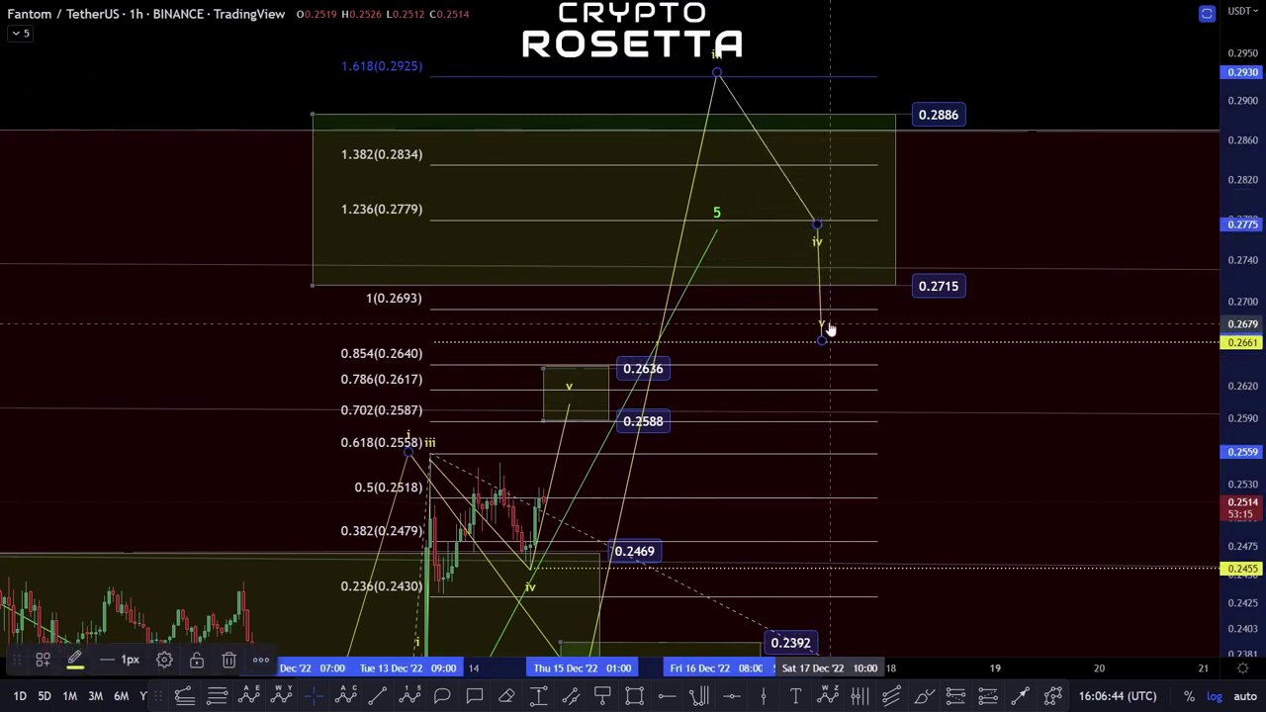
pyautogui.moveTo(823, 347); pyautogui.dragTo(871, 3)
pyautogui.moveTo(1016, 202)
pyautogui.mouseDown()
pyautogui.moveTo(937, 410)
pyautogui.moveTo(927, 181)
pyautogui.mouseUp()
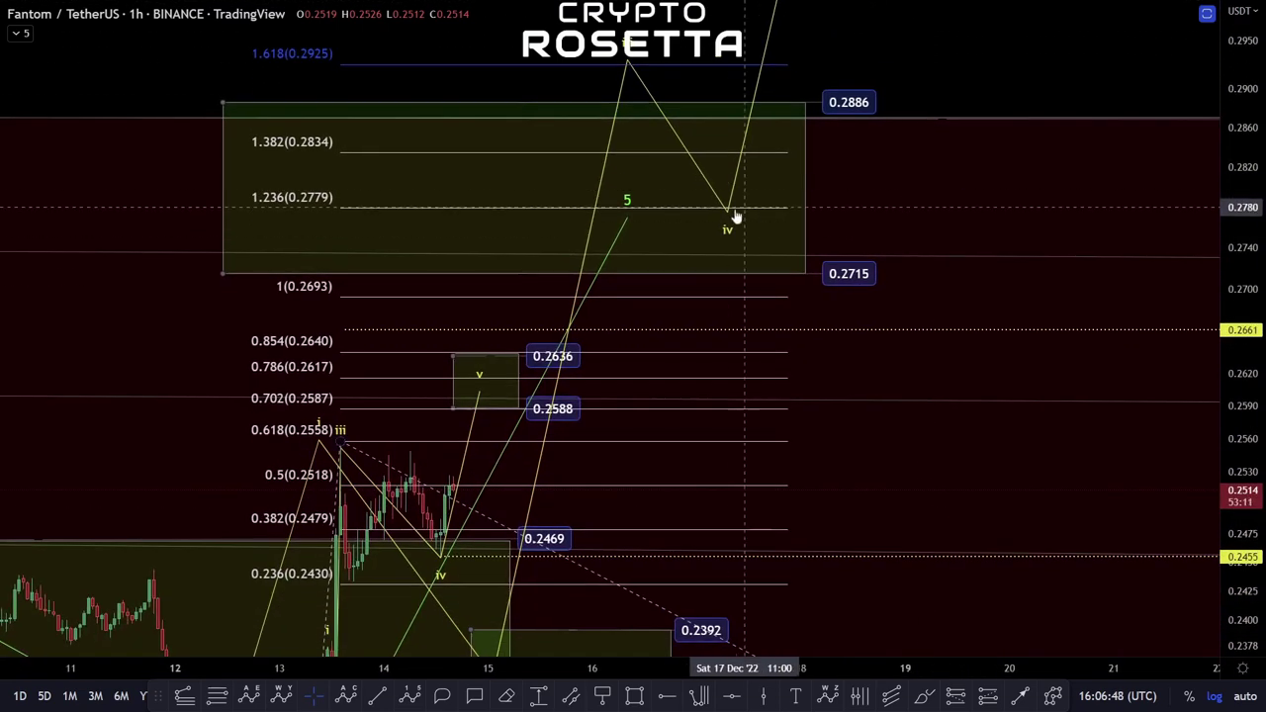
pyautogui.moveTo(735, 212); pyautogui.dragTo(746, 302)
pyautogui.moveTo(919, 219); pyautogui.dragTo(868, 356)
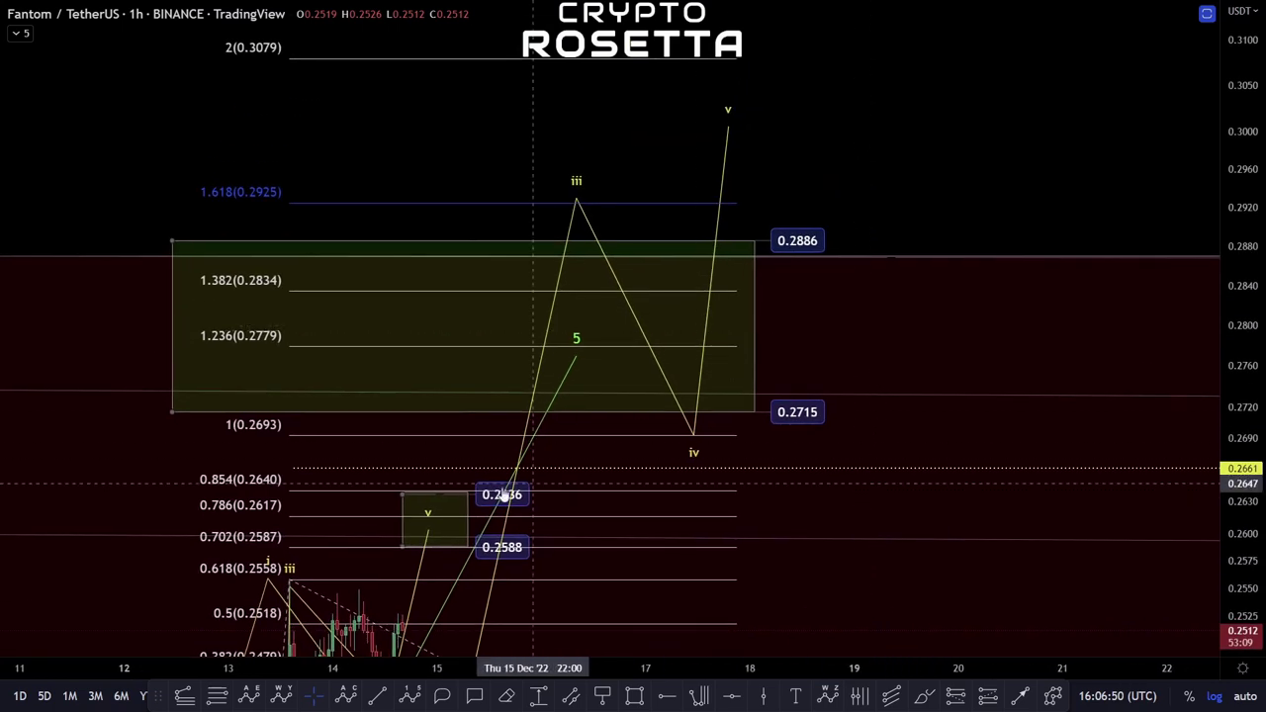
# Step: Draw a Fibonacci retracement from the wave iii high at 0.2930 to the wave iv low at 0.2694
pyautogui.click(217, 697)
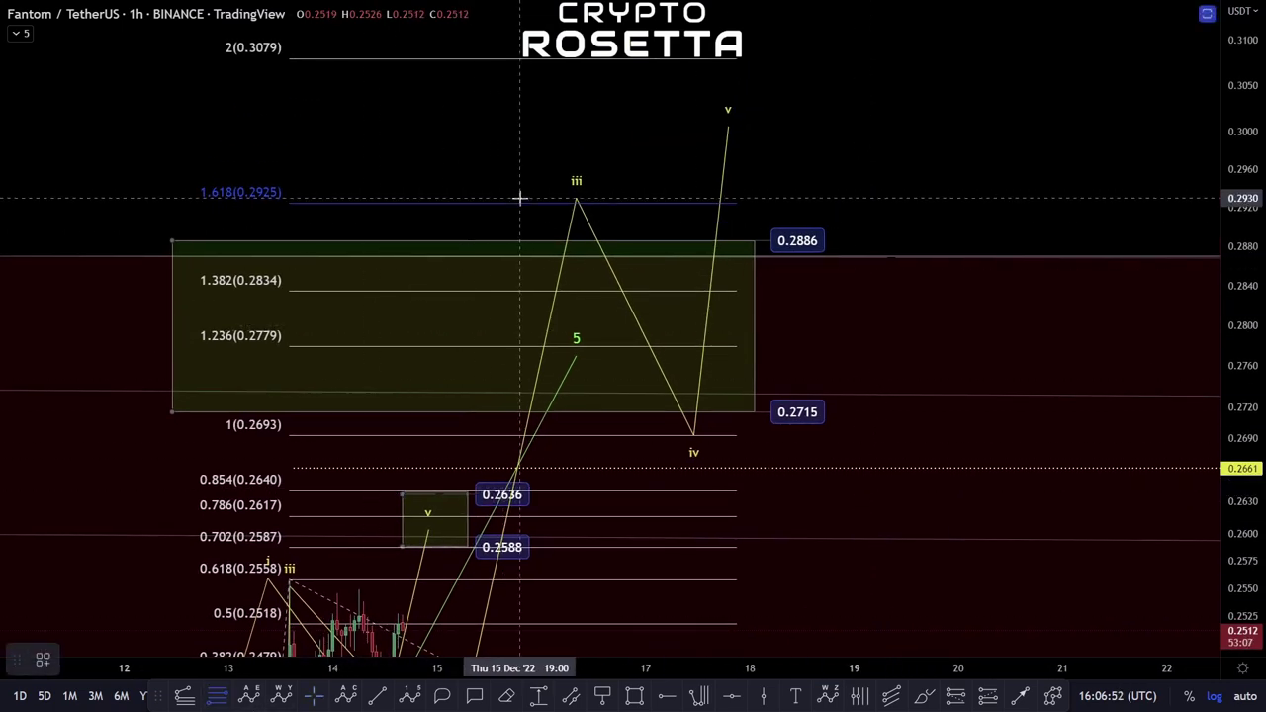
pyautogui.moveTo(519, 198); pyautogui.dragTo(848, 435)
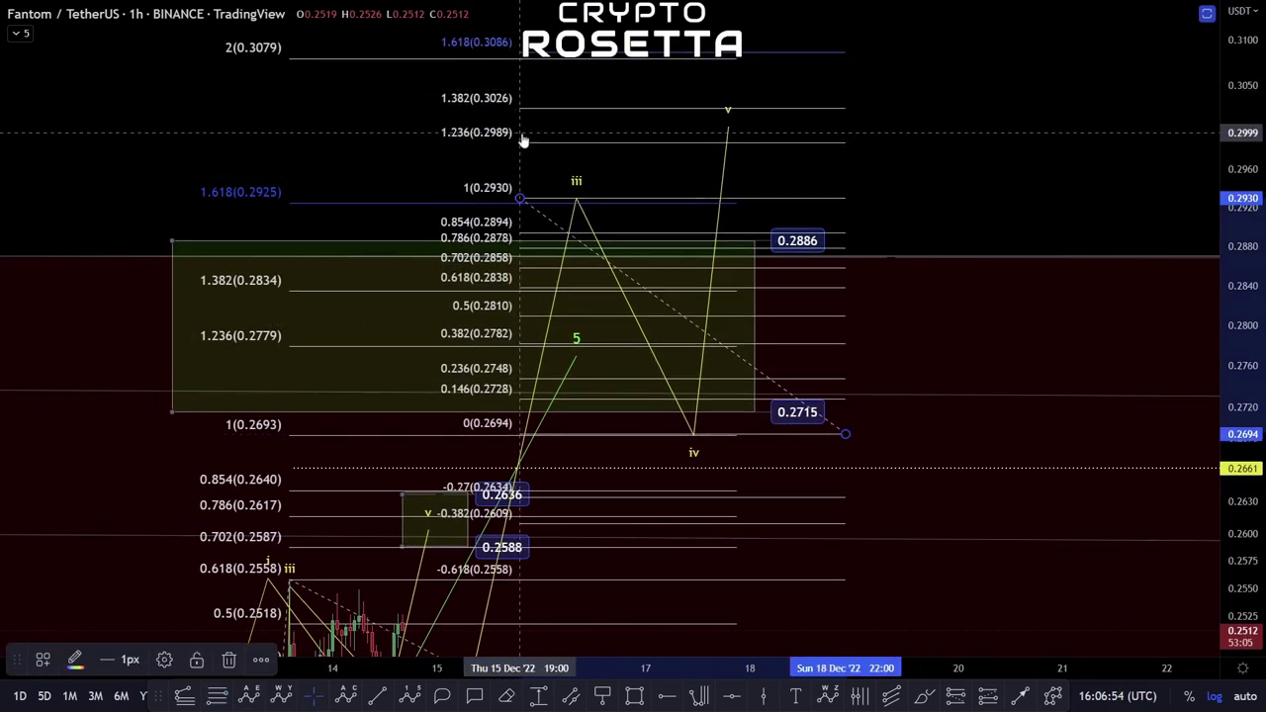
pyautogui.moveTo(1007, 158); pyautogui.dragTo(1009, 171)
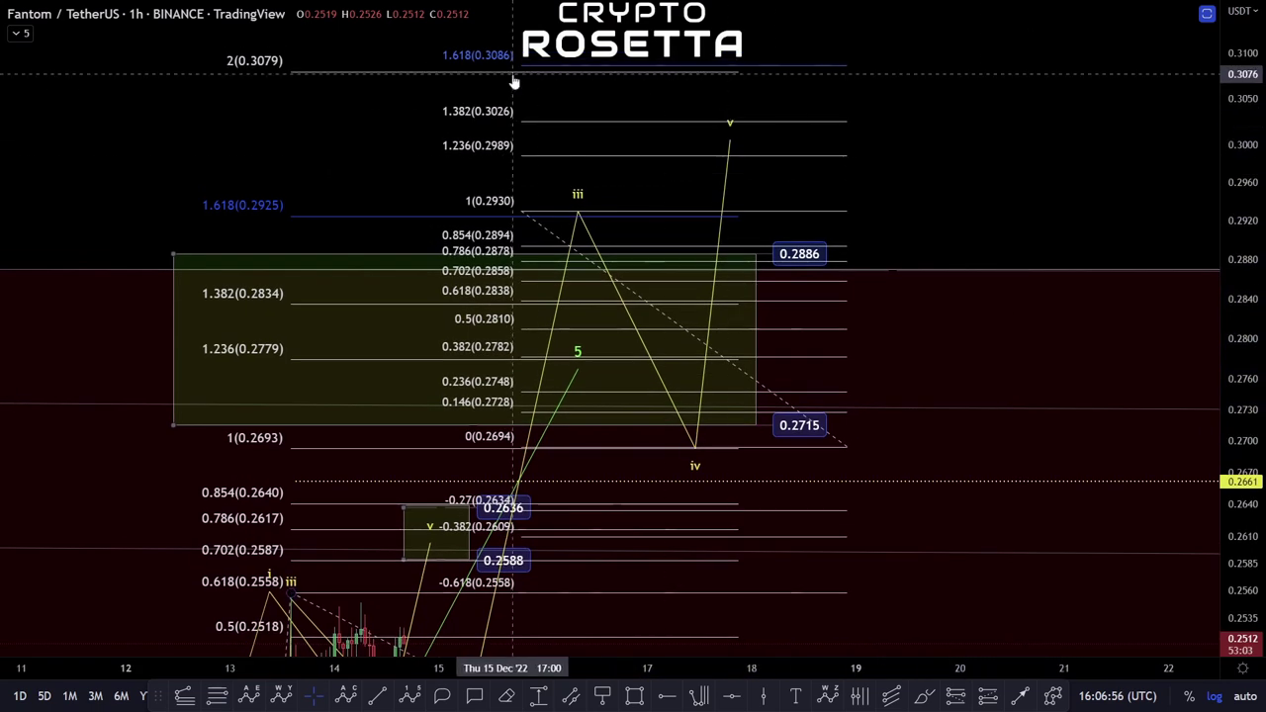
# Step: Delete the wave iii–iv Fibonacci retracement and the Fibonacci extension
pyautogui.click(813, 286)
pyautogui.press('Delete')
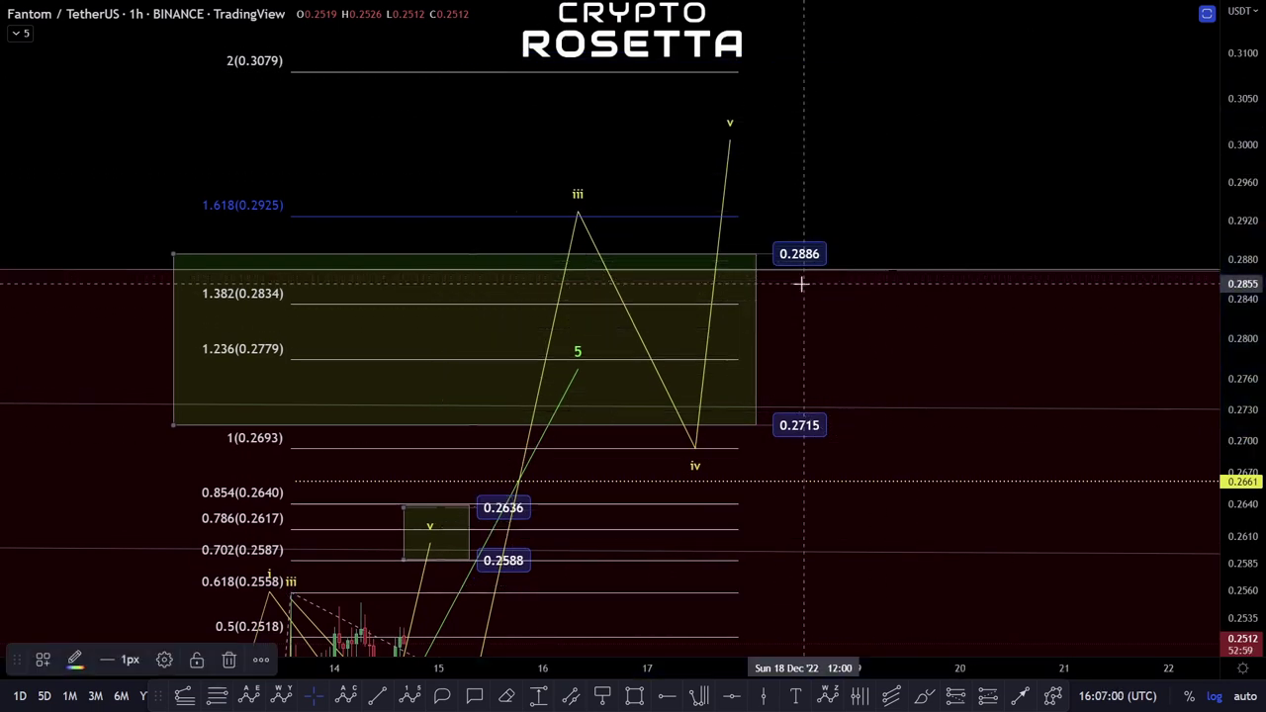
pyautogui.press('Delete')
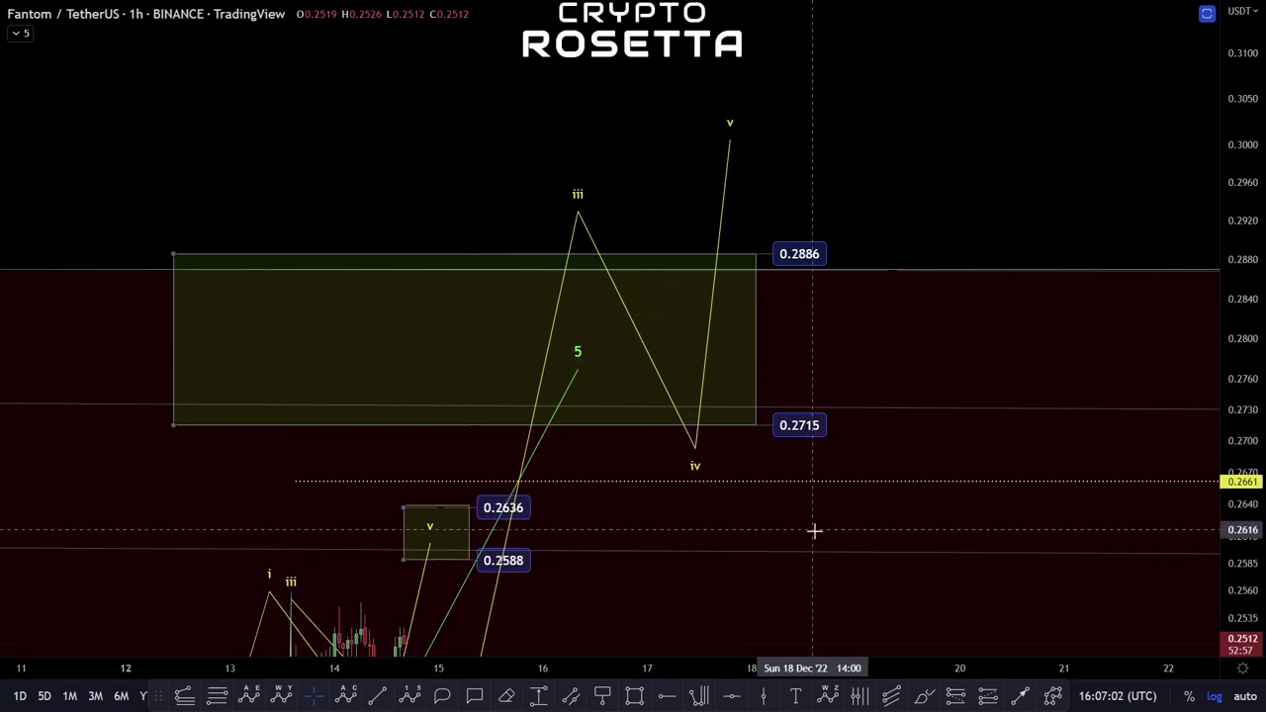
pyautogui.moveTo(857, 534)
pyautogui.mouseDown()
pyautogui.moveTo(840, 234)
pyautogui.moveTo(848, 135)
pyautogui.mouseUp()
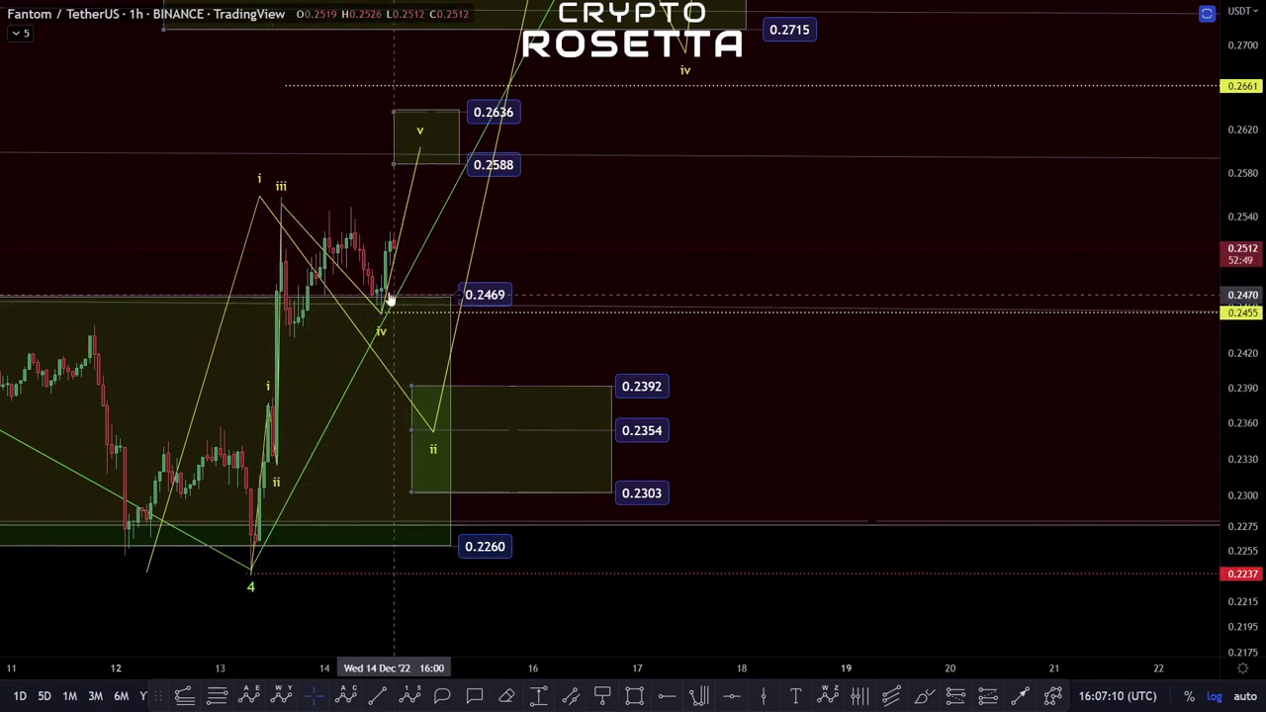
pyautogui.moveTo(606, 206); pyautogui.dragTo(614, 237)
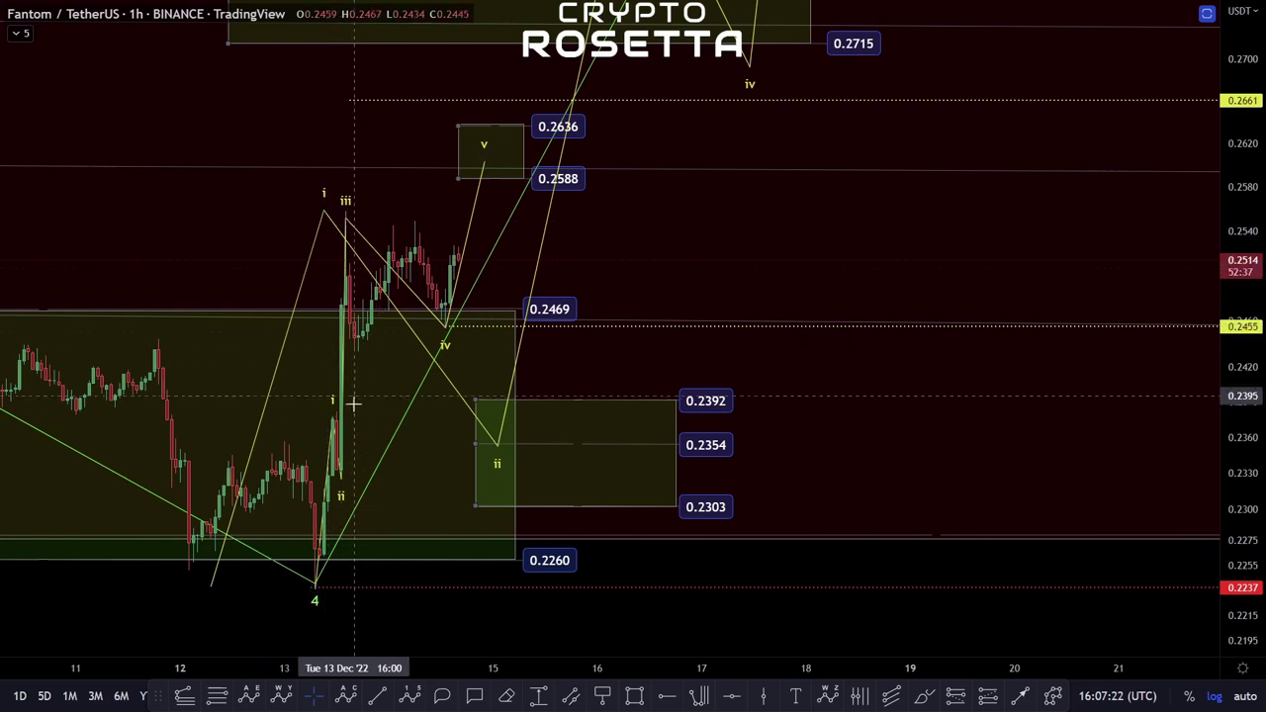
pyautogui.moveTo(380, 401); pyautogui.dragTo(426, 422)
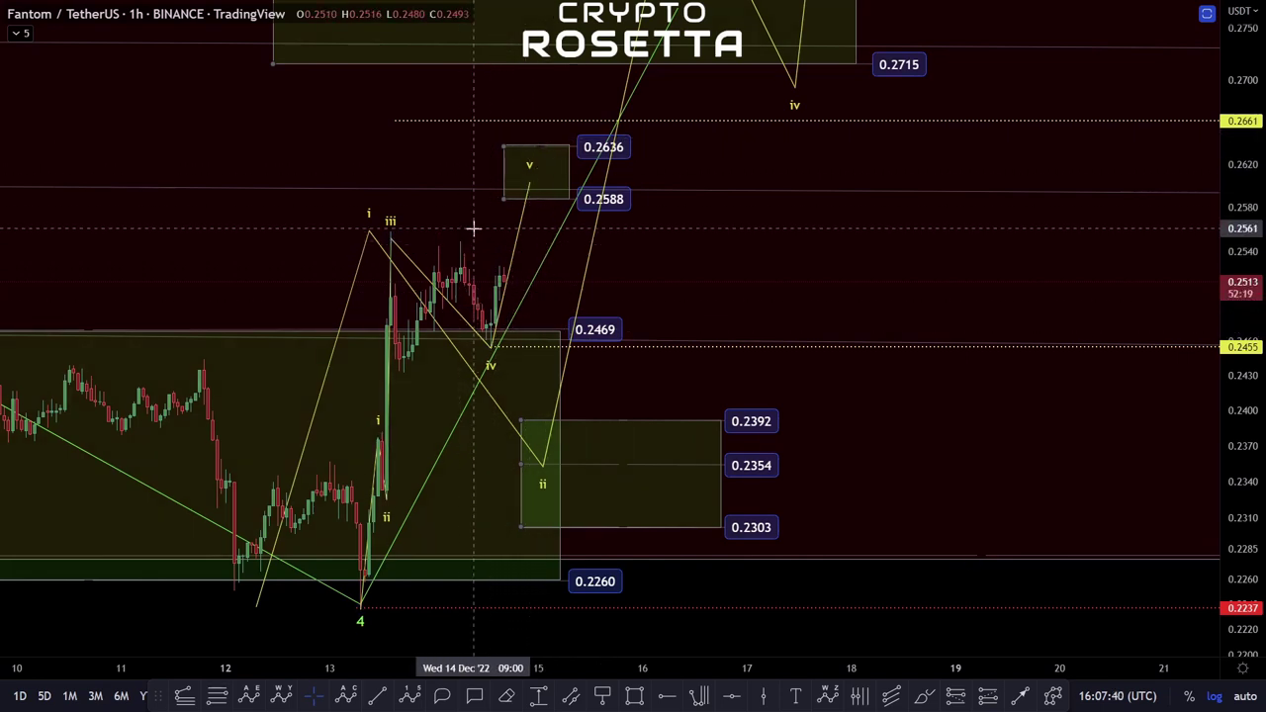
pyautogui.moveTo(673, 379); pyautogui.dragTo(689, 311)
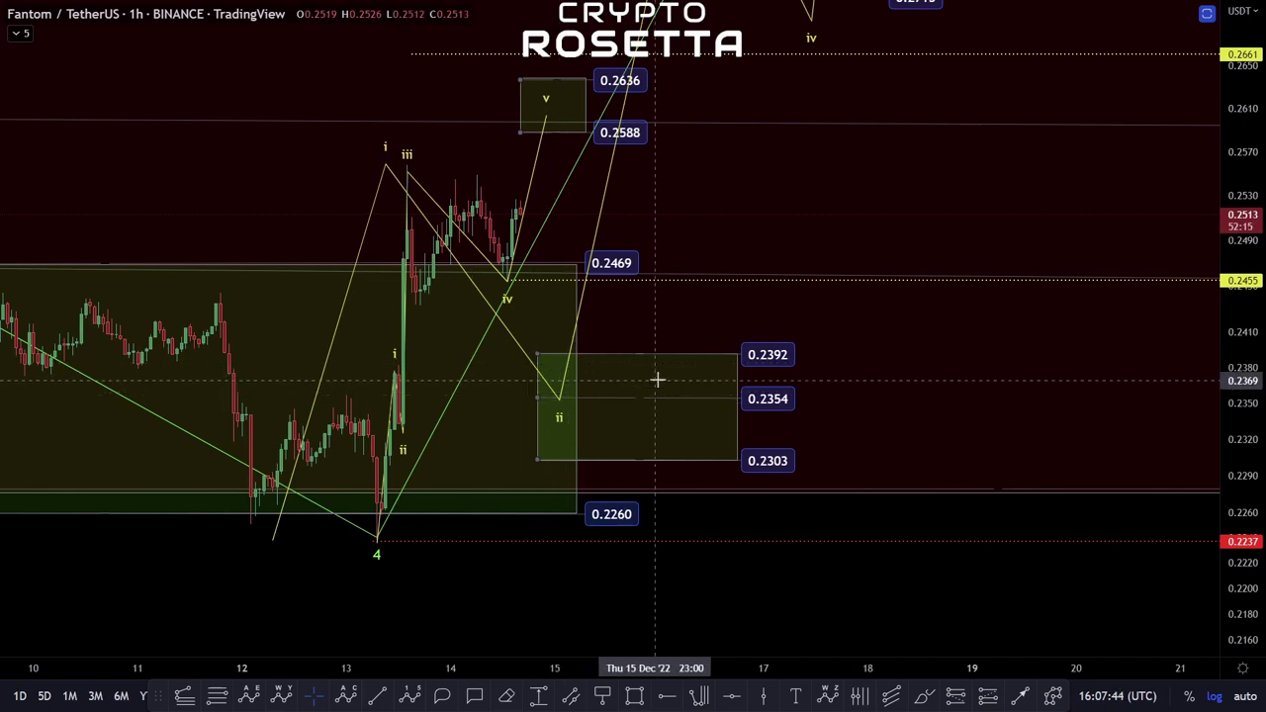
# Step: Examine the lower support box from 0.2073 to 0.1758 and the whole five-wave count up from the November low
pyautogui.moveTo(837, 538); pyautogui.dragTo(777, 428)
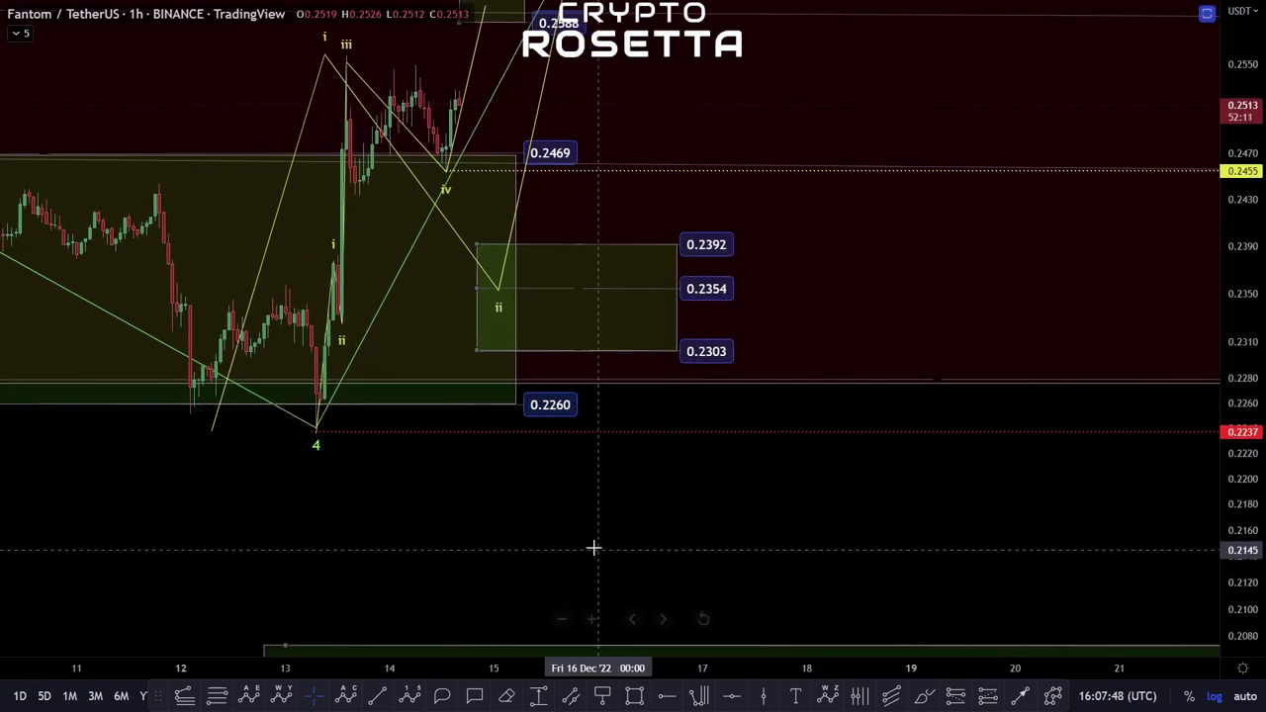
pyautogui.scroll(-5, 534, 487)
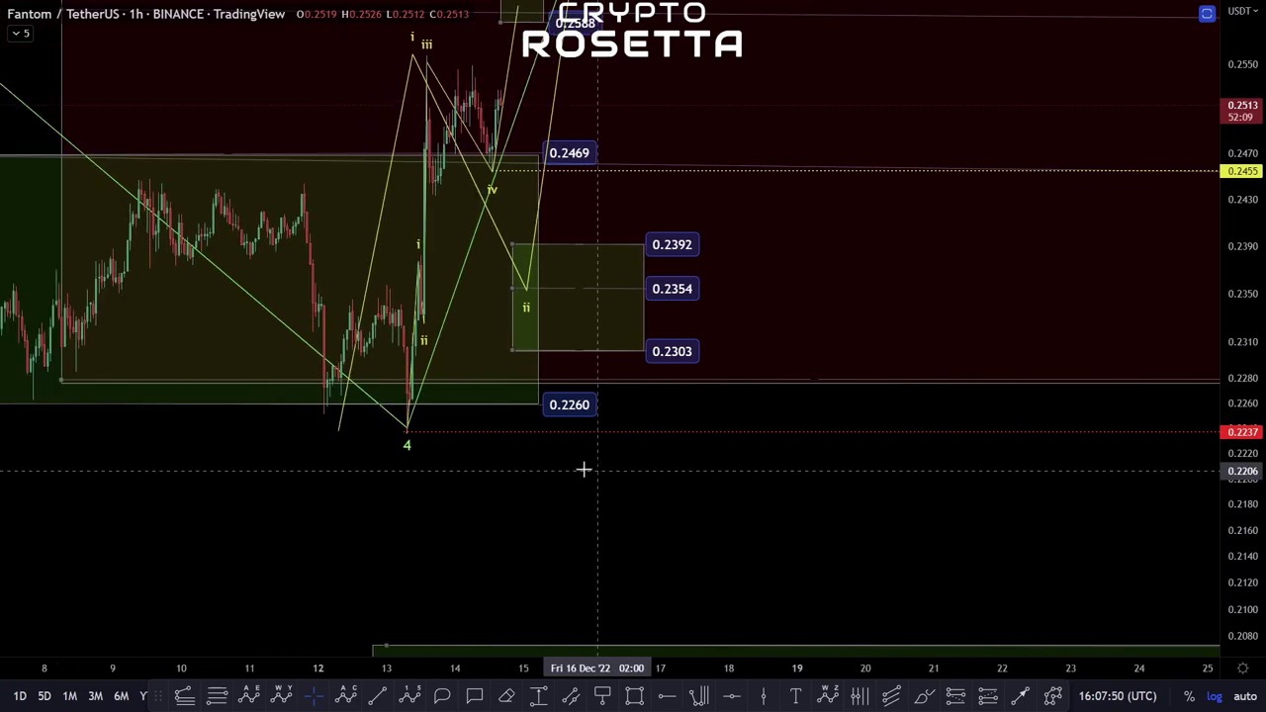
pyautogui.scroll(-3, 758, 566)
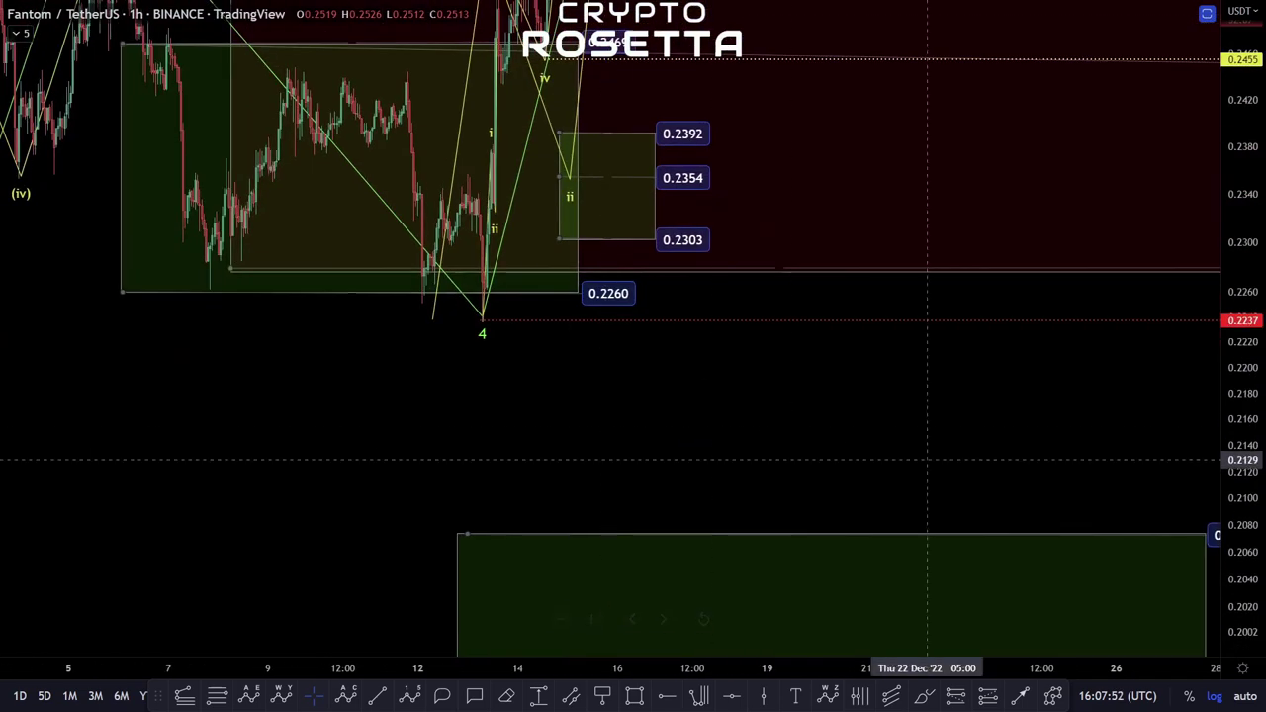
pyautogui.moveTo(849, 445); pyautogui.dragTo(723, 254)
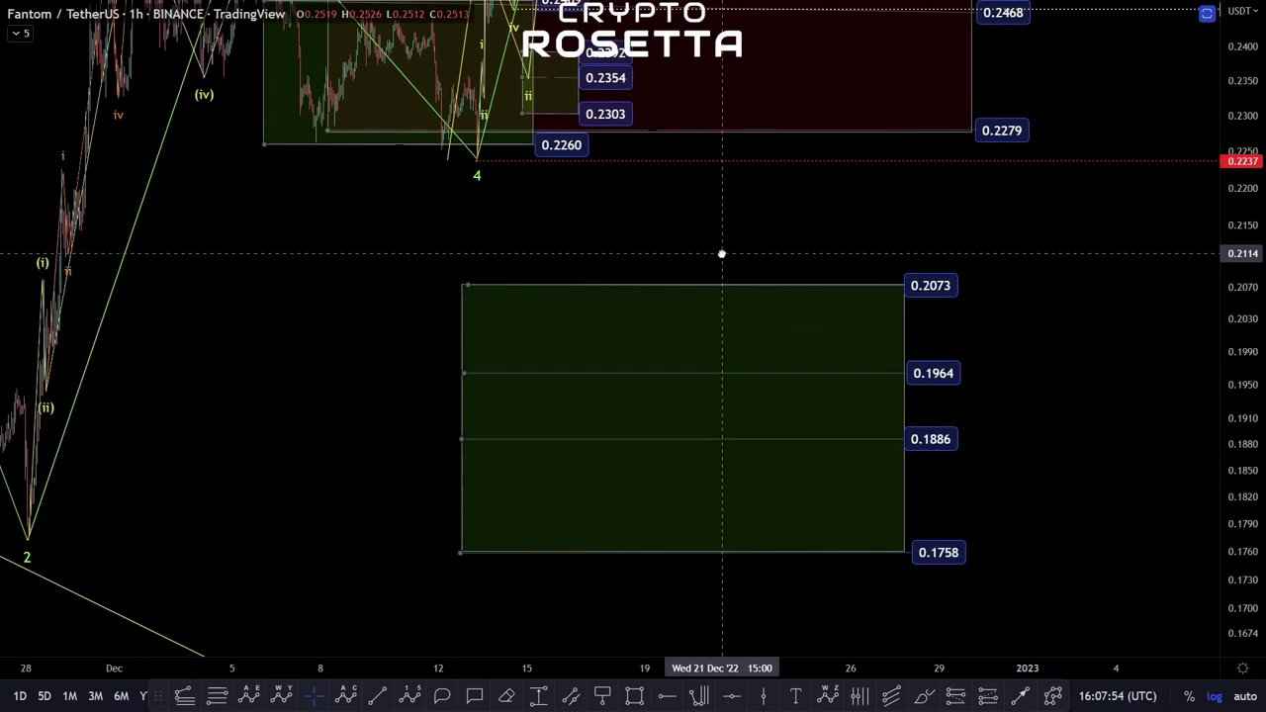
pyautogui.moveTo(529, 203); pyautogui.dragTo(530, 309)
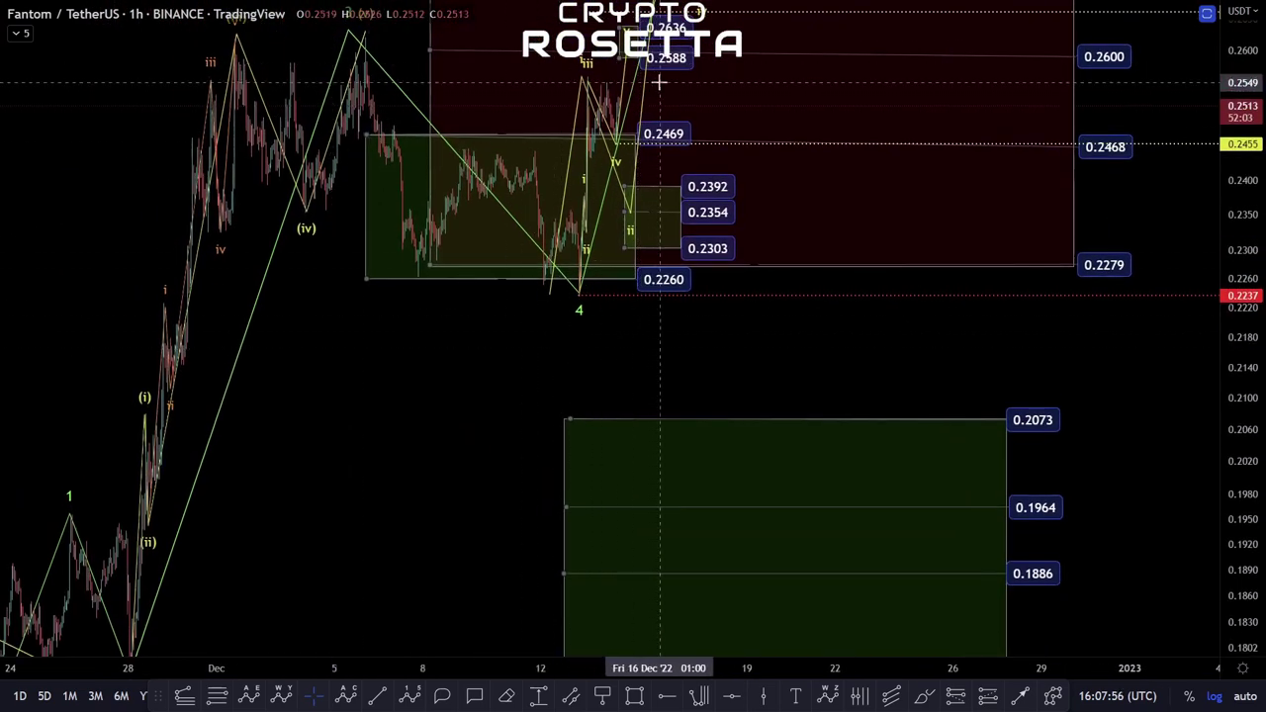
pyautogui.moveTo(1108, 481); pyautogui.dragTo(1070, 326)
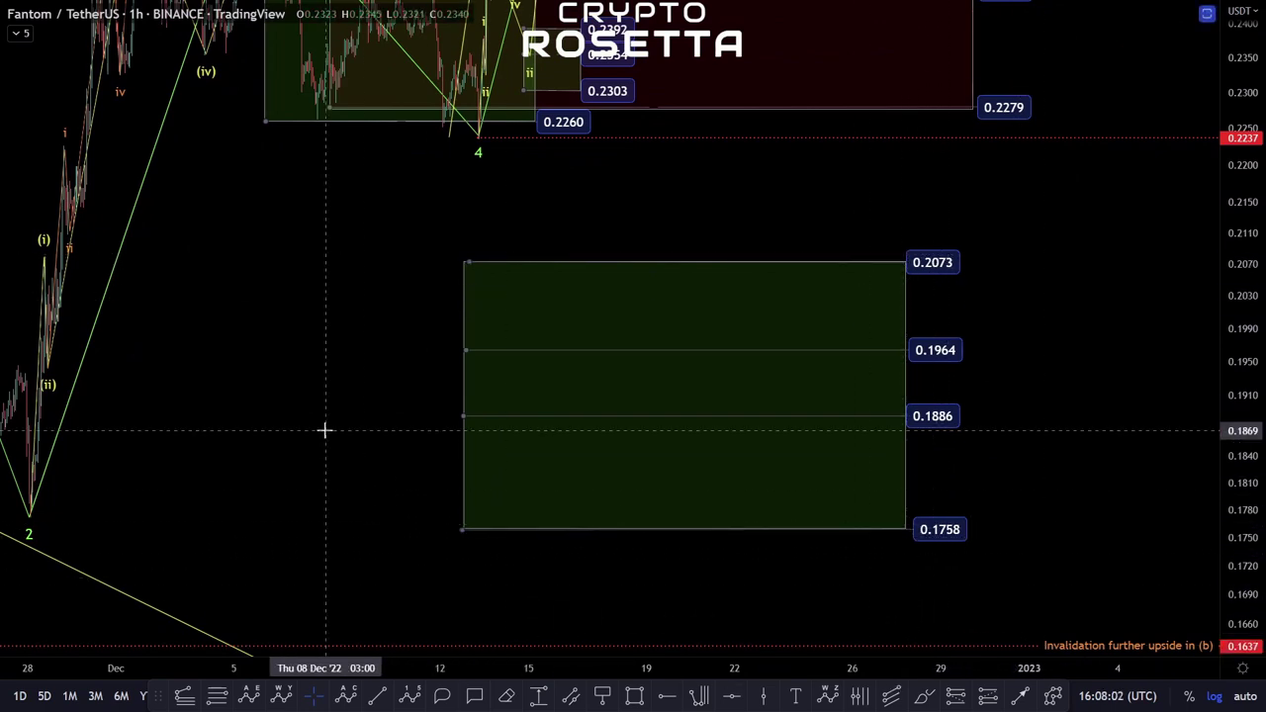
pyautogui.scroll(-4, 317, 421)
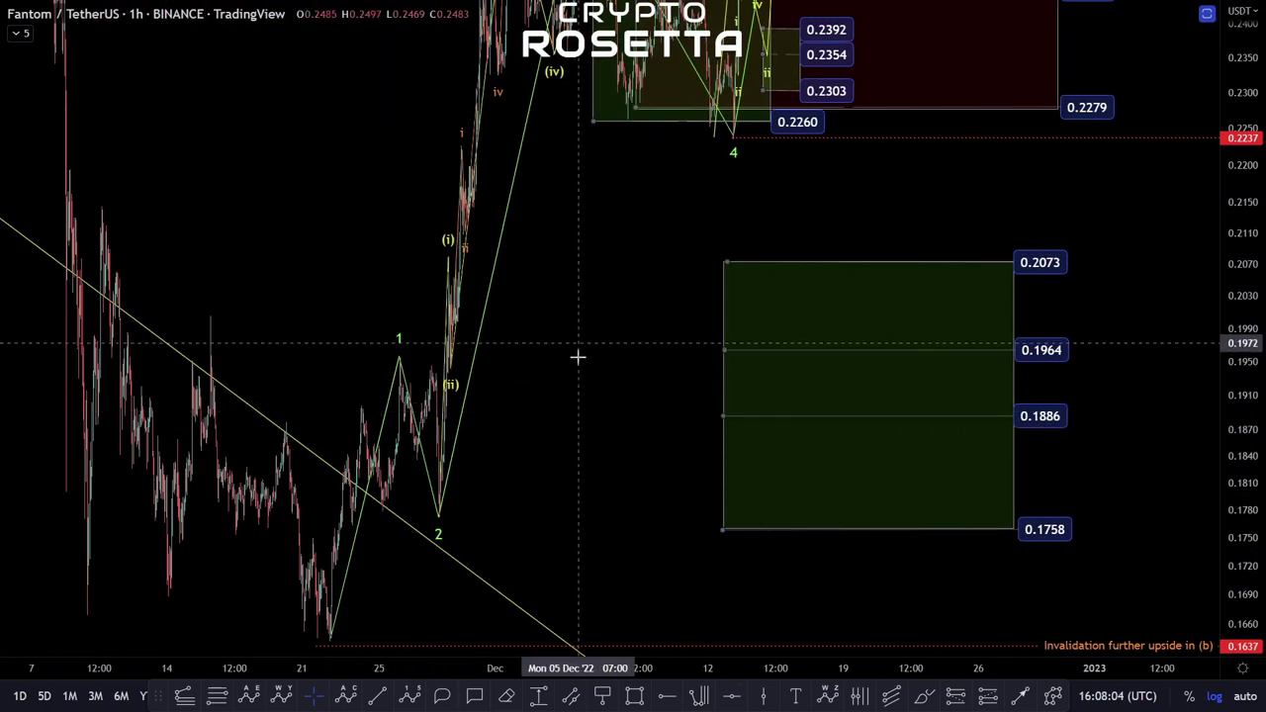
pyautogui.moveTo(577, 356); pyautogui.dragTo(560, 453)
pyautogui.moveTo(1256, 277); pyautogui.dragTo(1261, 449)
pyautogui.moveTo(582, 379)
pyautogui.mouseDown()
pyautogui.moveTo(639, 438)
pyautogui.moveTo(671, 439)
pyautogui.mouseUp()
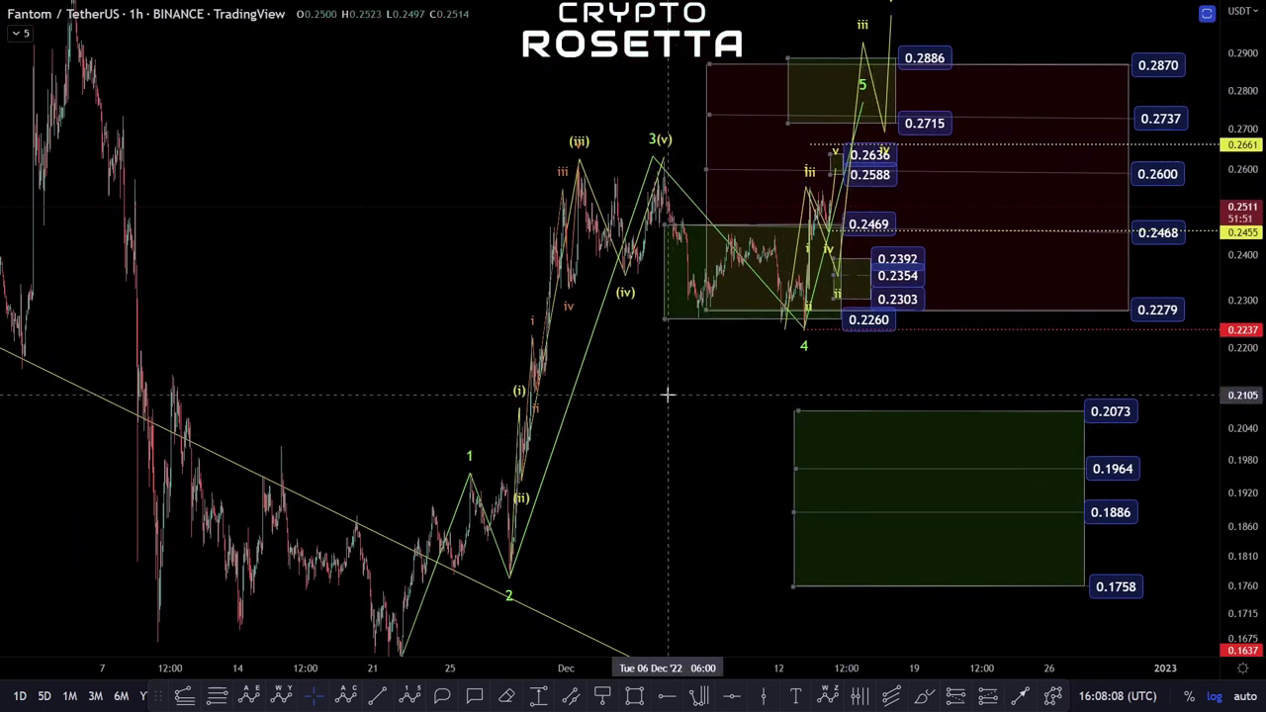
pyautogui.moveTo(693, 376); pyautogui.dragTo(678, 484)
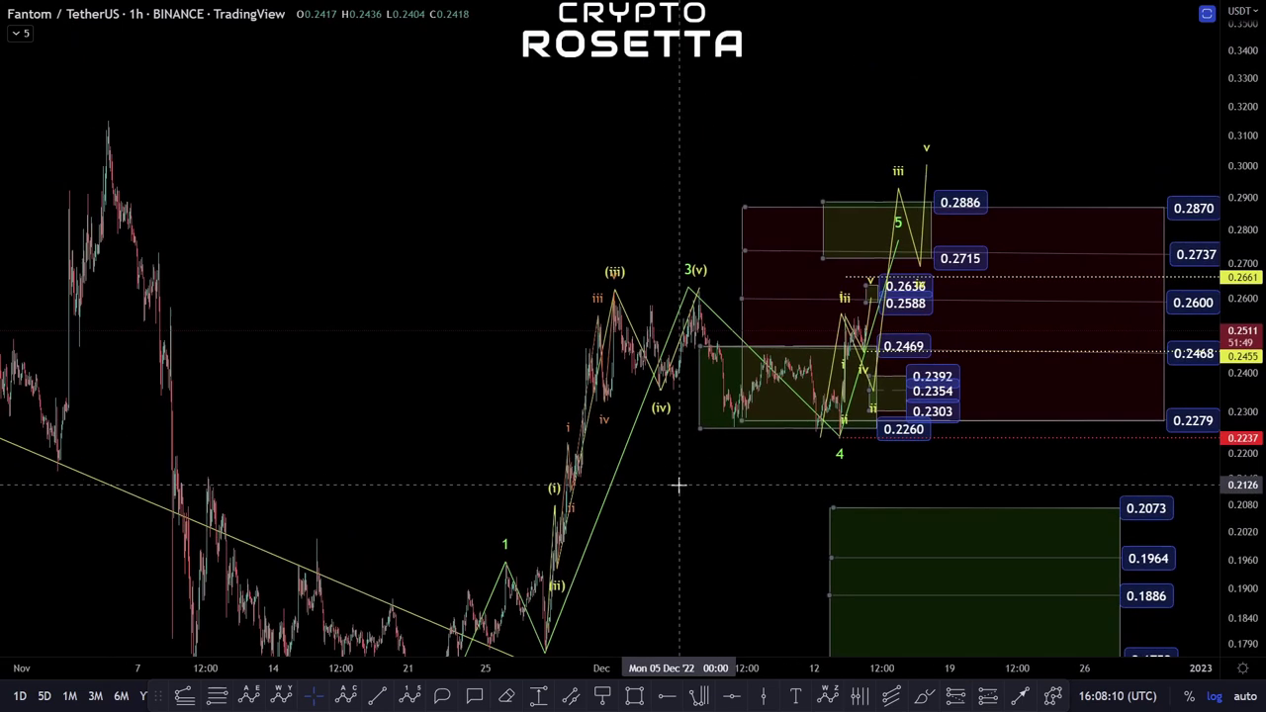
# Step: Draw a horizontal ray from the 5 November high at 0.3150
pyautogui.click(664, 700)
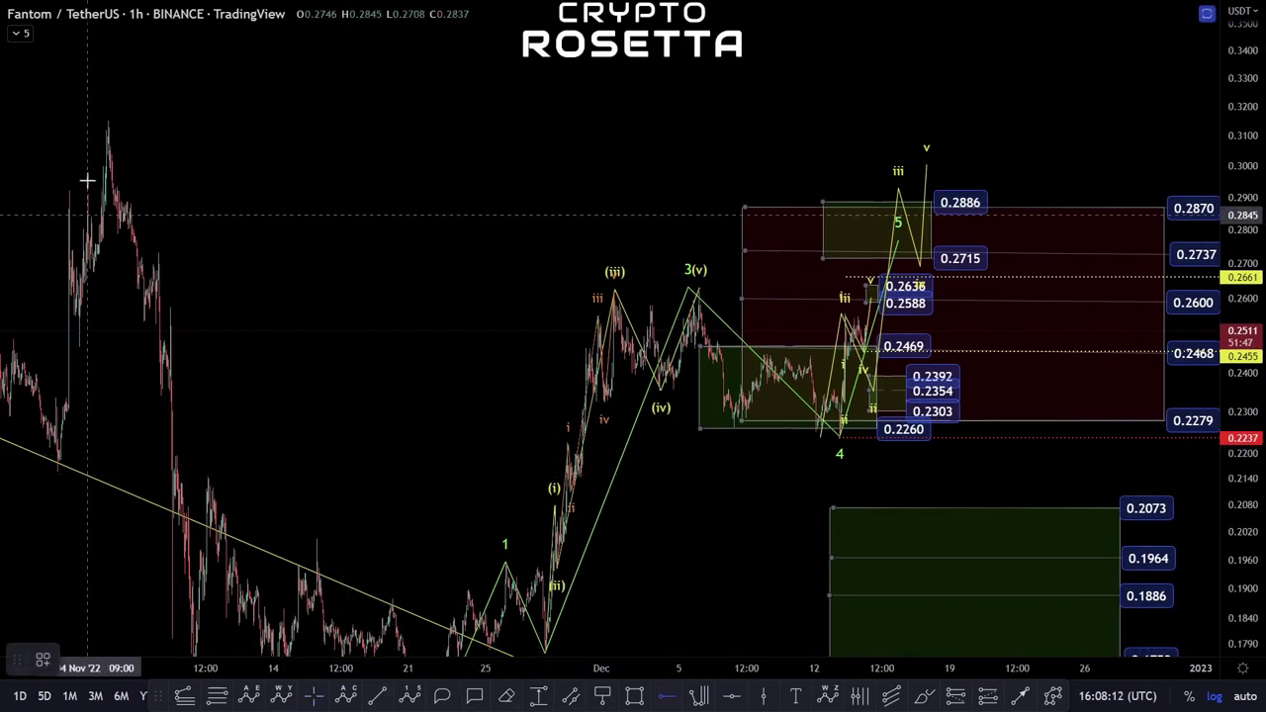
pyautogui.scroll(3, 109, 120)
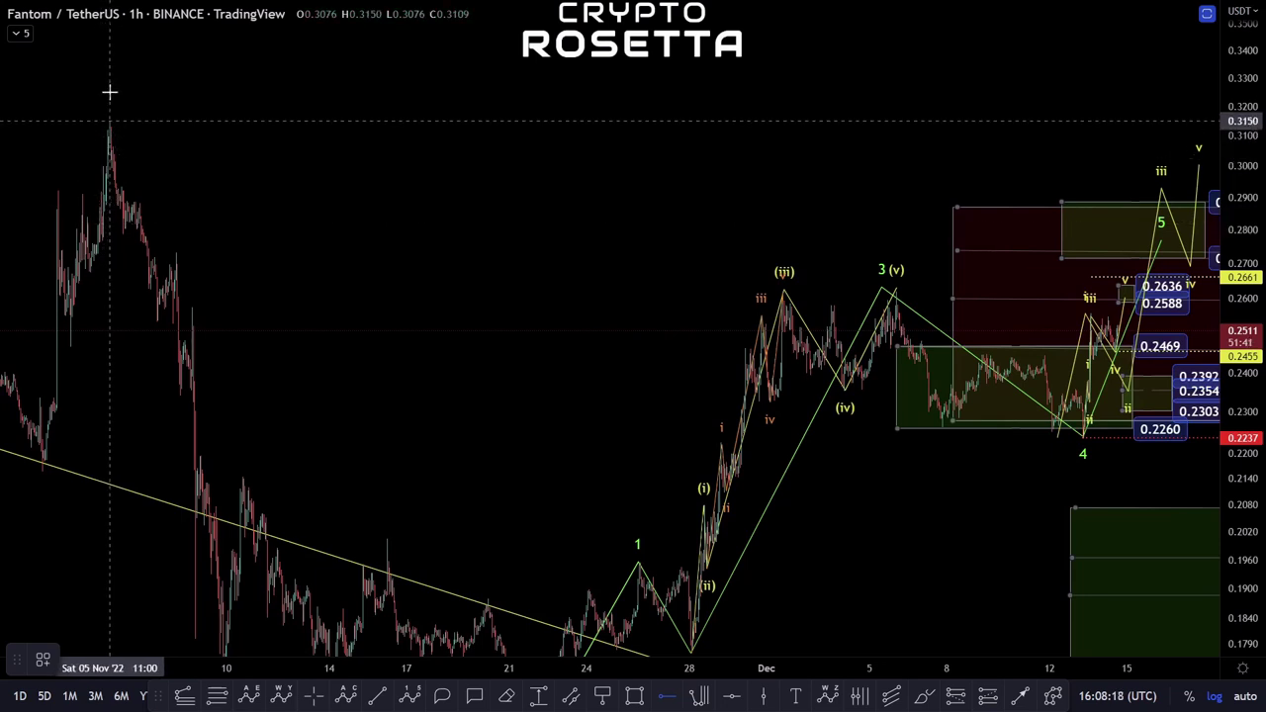
pyautogui.click(109, 91)
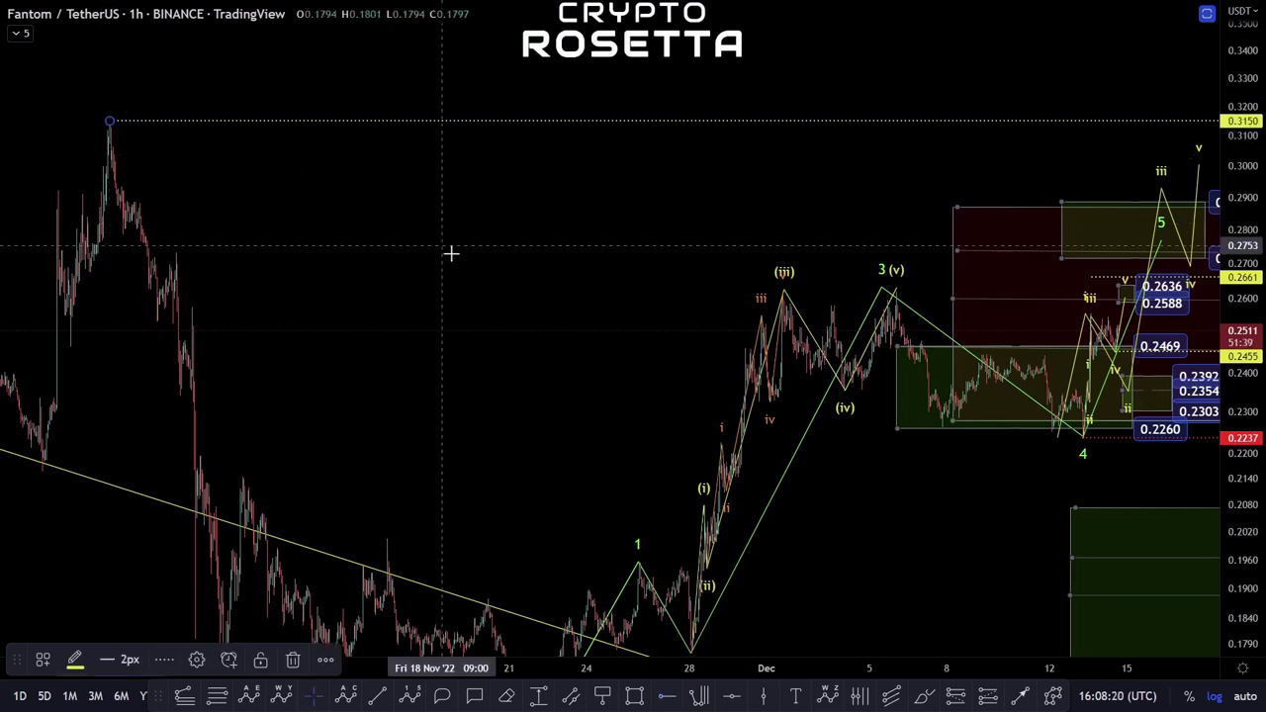
# Step: Hide the Extension drawing group and show the Macro diagonal group in the object tree
pyautogui.scroll(-3, 452, 255)
pyautogui.moveTo(743, 503); pyautogui.dragTo(640, 493)
pyautogui.moveTo(597, 546); pyautogui.dragTo(641, 365)
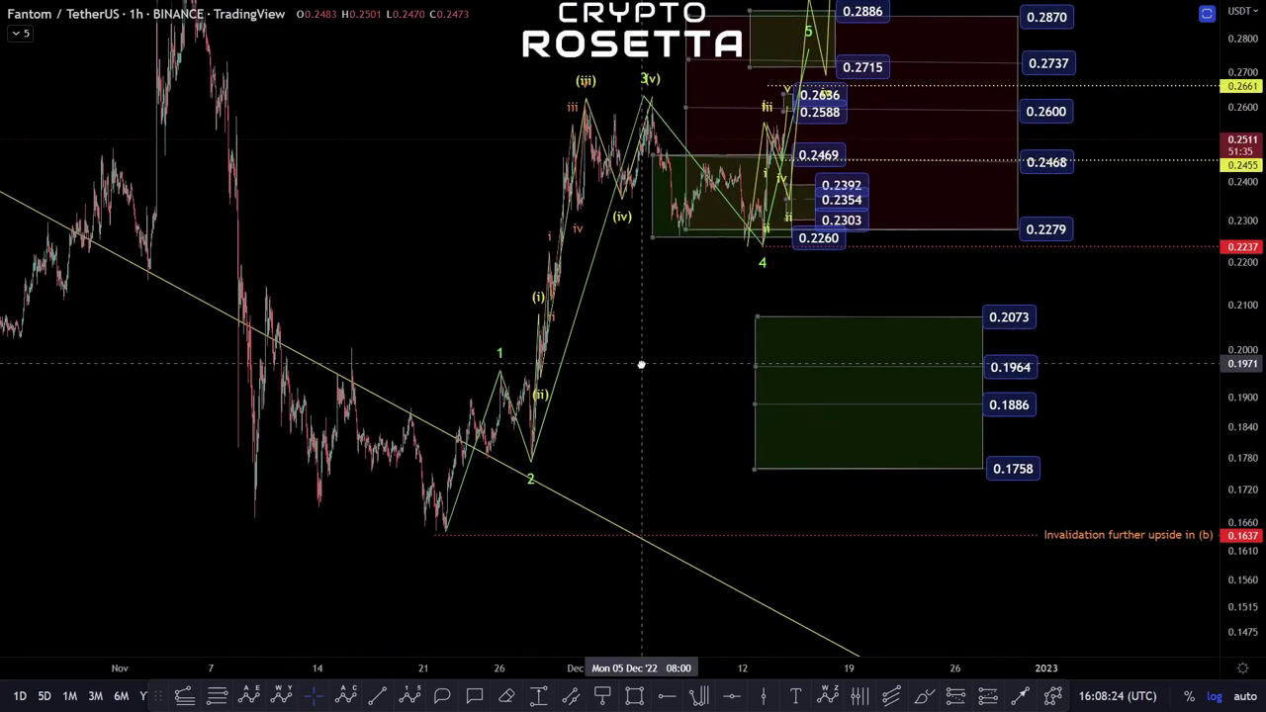
pyautogui.moveTo(681, 412); pyautogui.dragTo(702, 527)
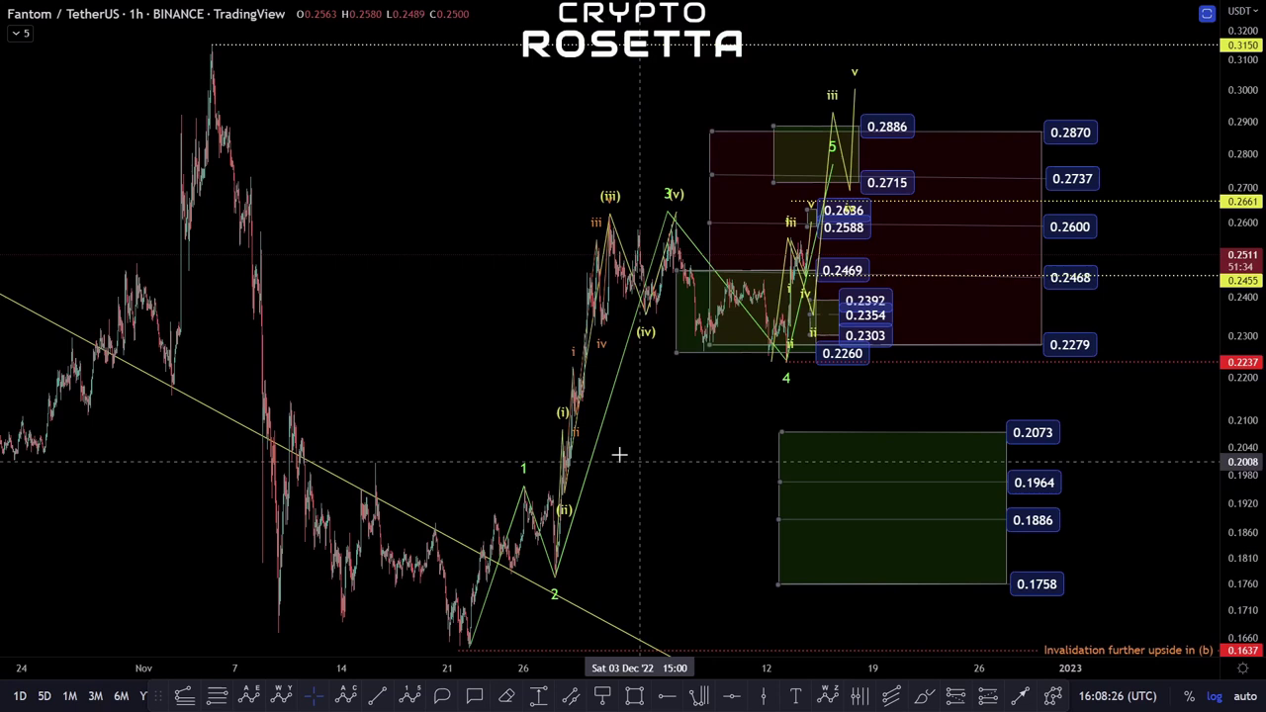
pyautogui.rightClick(462, 368)
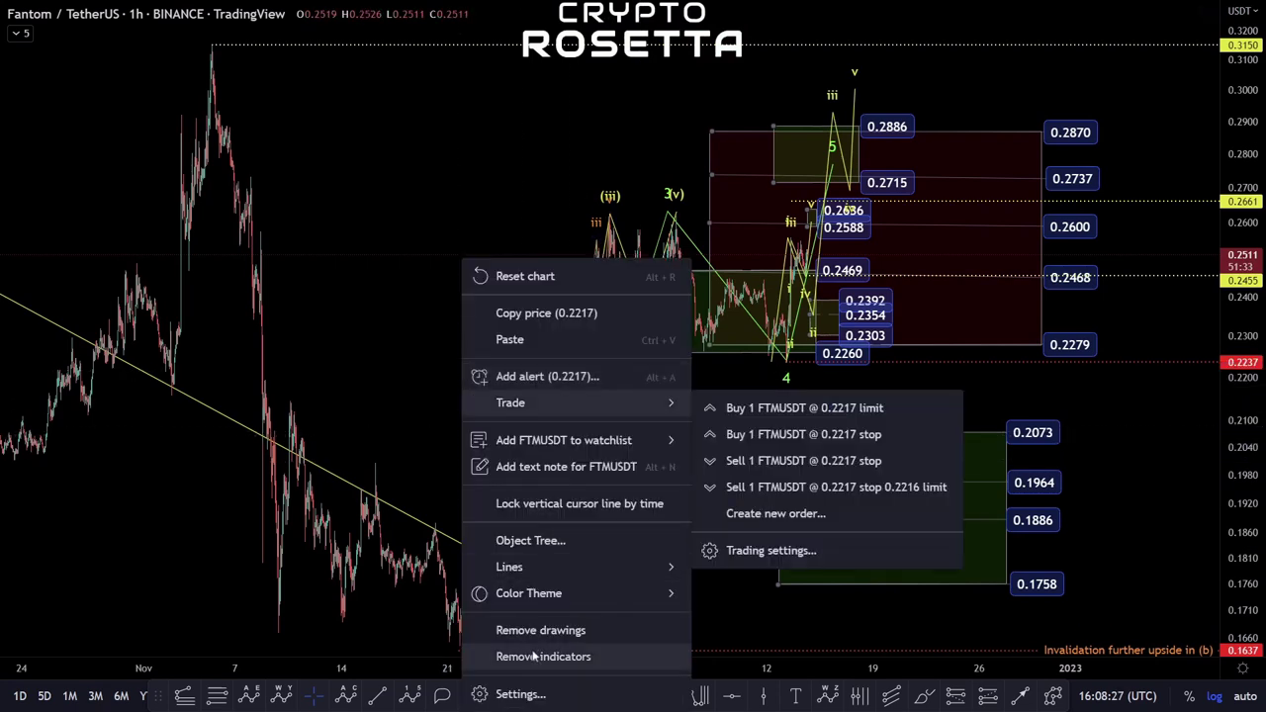
pyautogui.click(593, 539)
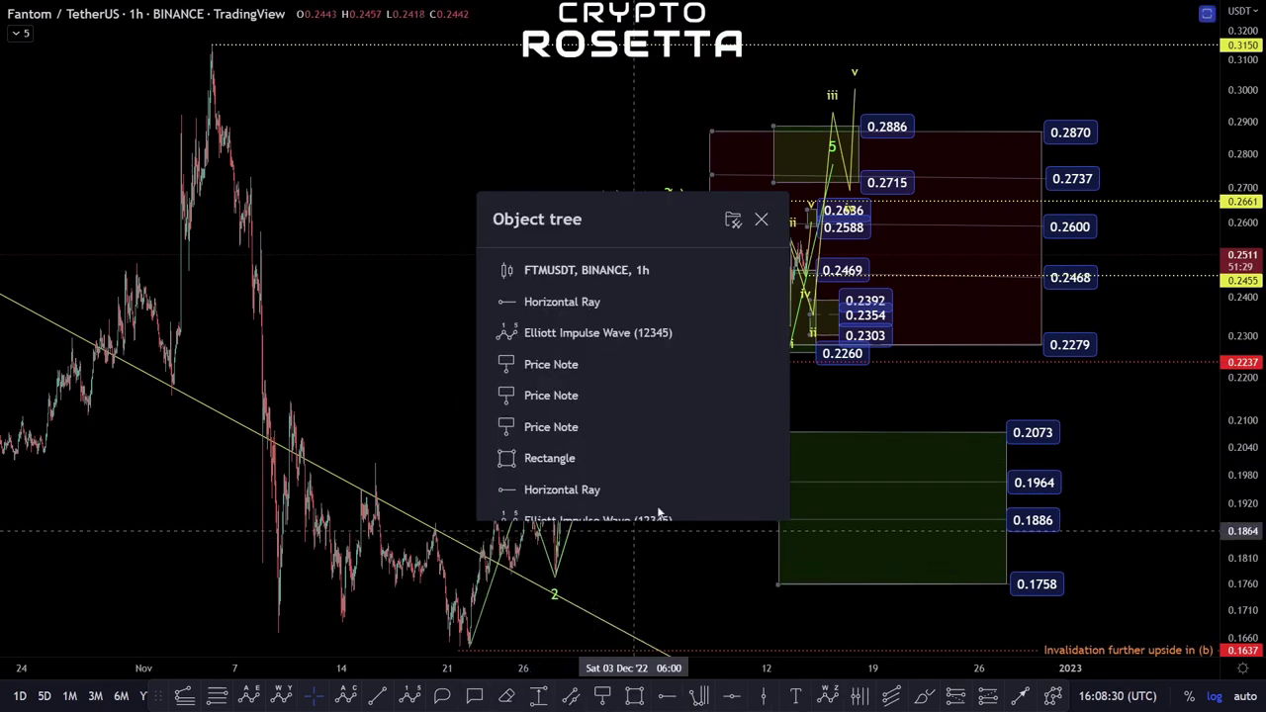
pyautogui.scroll(-1, 643, 414)
pyautogui.scroll(-3, 643, 416)
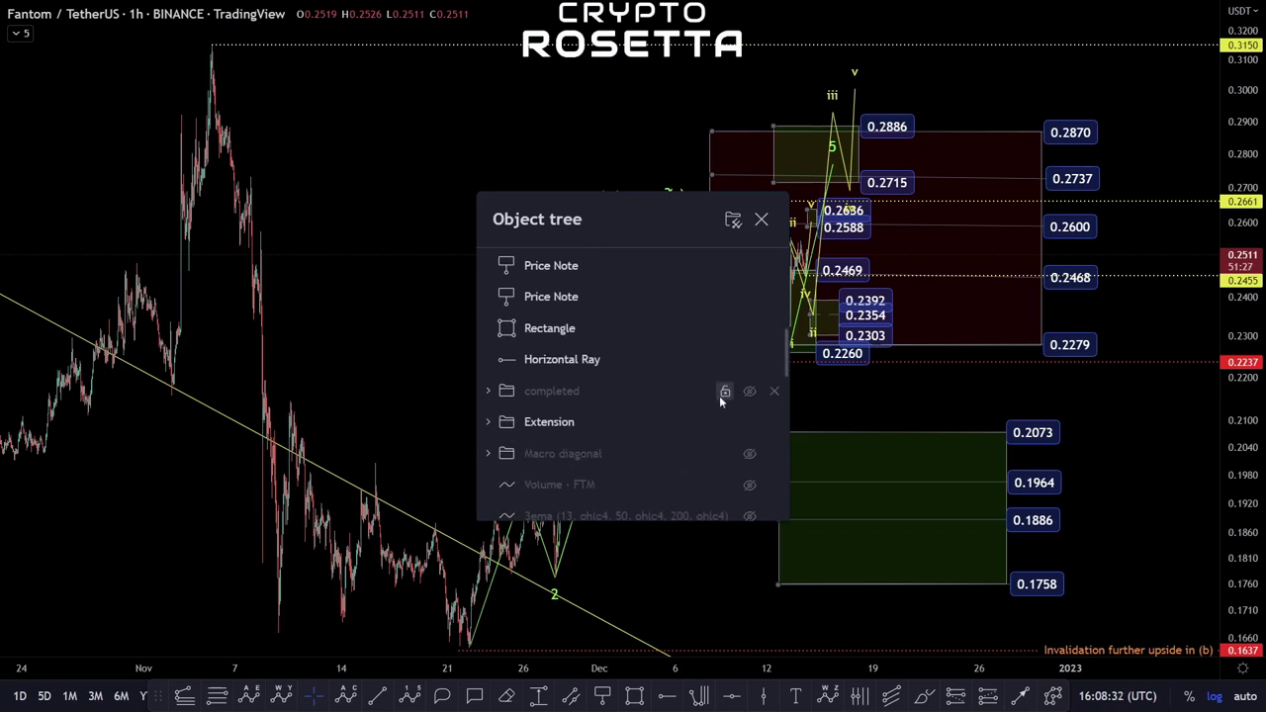
pyautogui.click(749, 422)
pyautogui.click(749, 454)
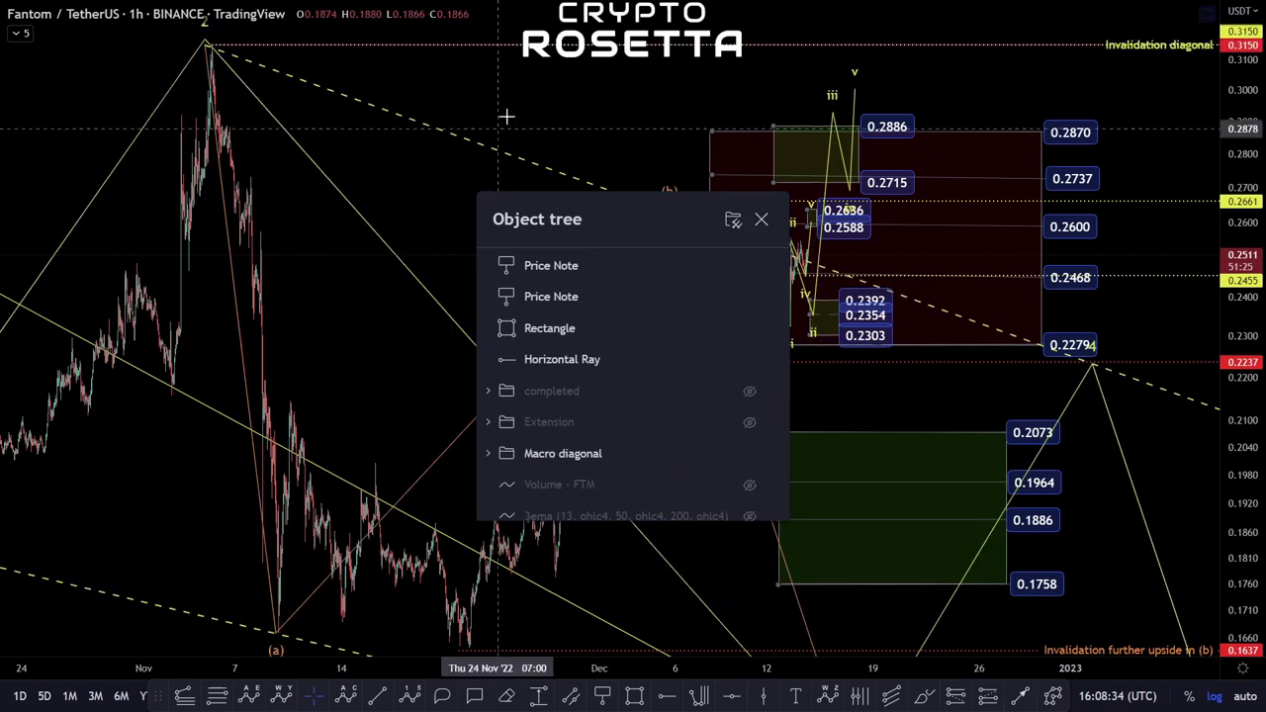
pyautogui.click(507, 125)
# Step: Move the orange (a)(b)(c) correction's wave (b) up near the 0.2870 level and its wave (c) to about 0.1469
pyautogui.moveTo(861, 402); pyautogui.dragTo(725, 478)
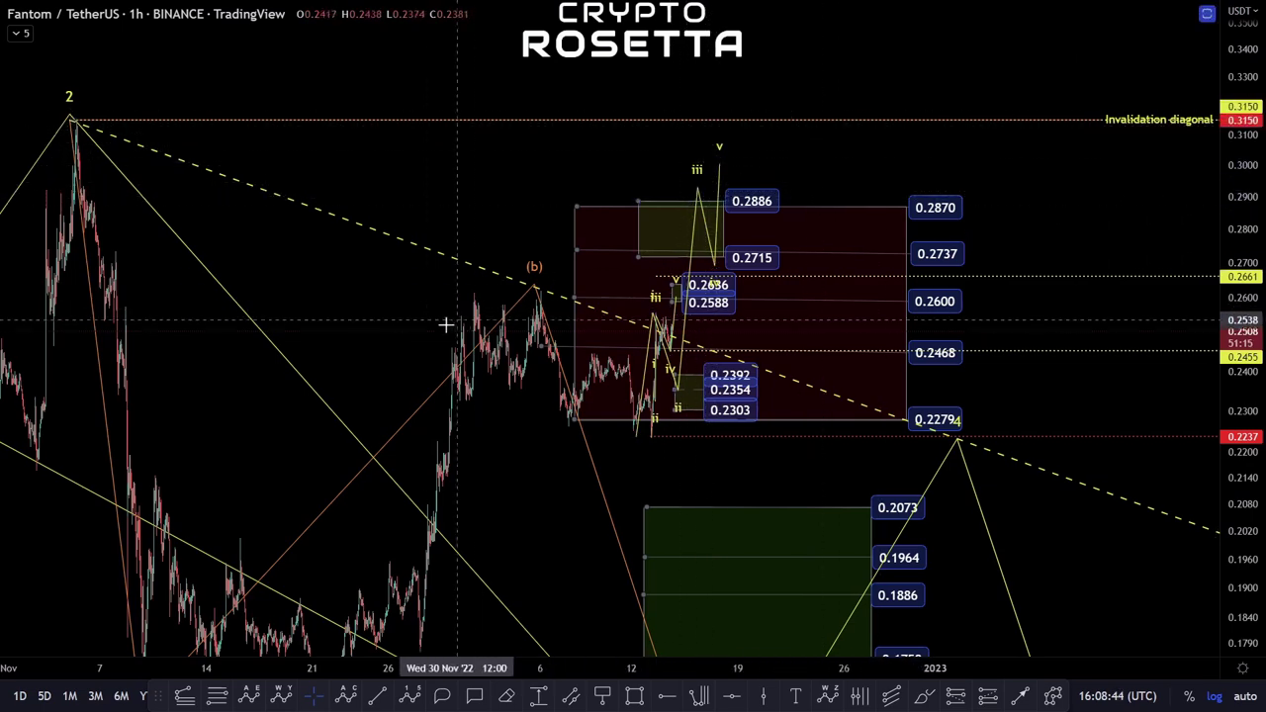
pyautogui.moveTo(359, 365); pyautogui.dragTo(375, 262)
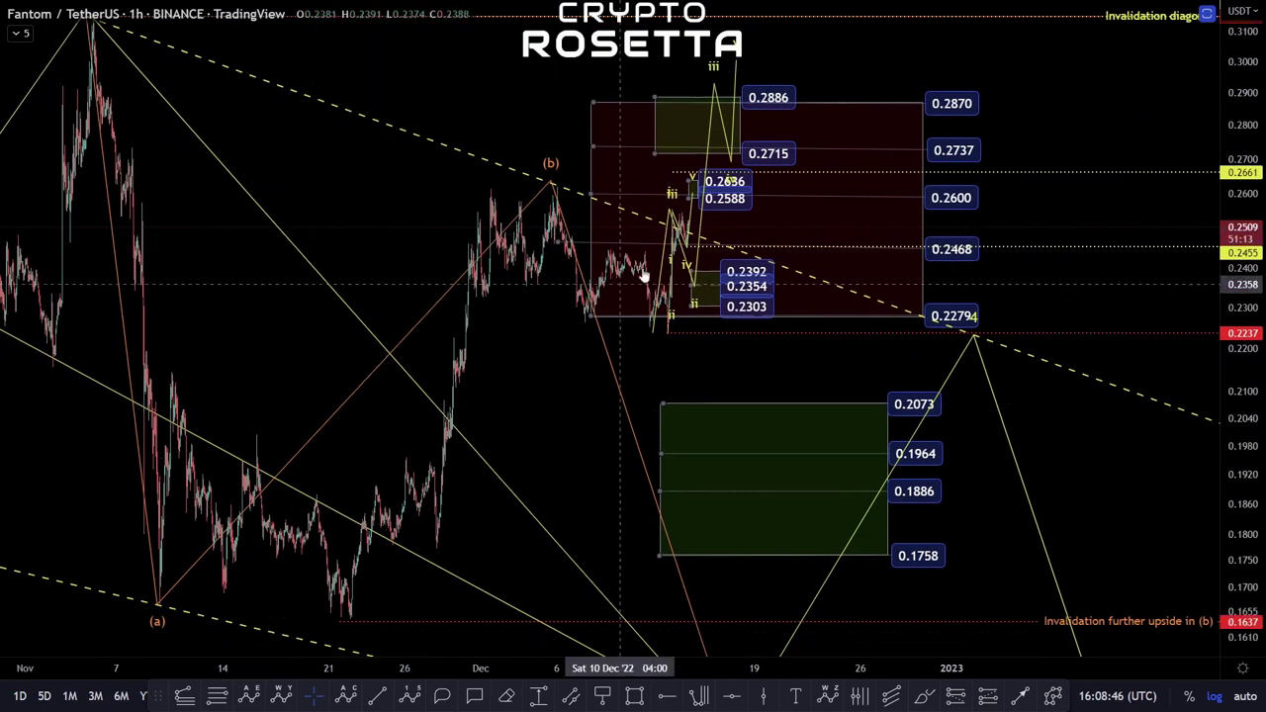
pyautogui.moveTo(551, 181)
pyautogui.mouseDown()
pyautogui.moveTo(355, 400)
pyautogui.moveTo(619, 103)
pyautogui.mouseUp()
pyautogui.moveTo(624, 410); pyautogui.dragTo(655, 109)
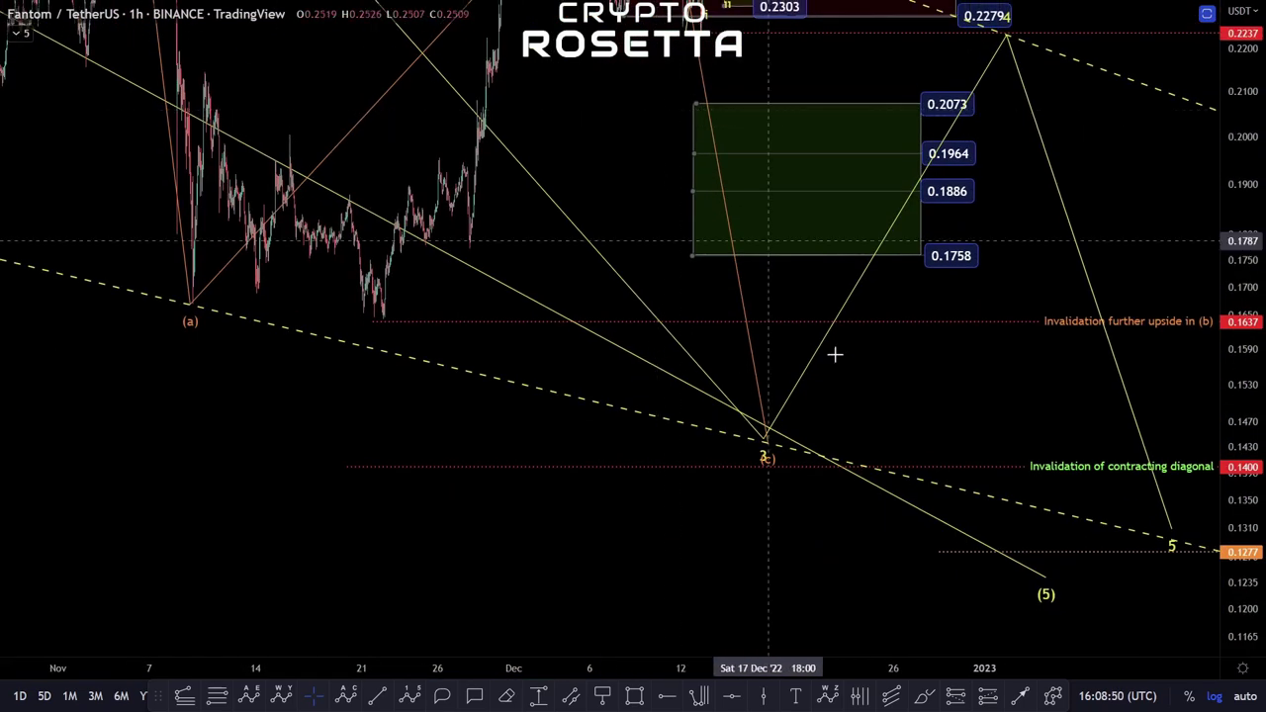
pyautogui.moveTo(775, 442); pyautogui.dragTo(868, 421)
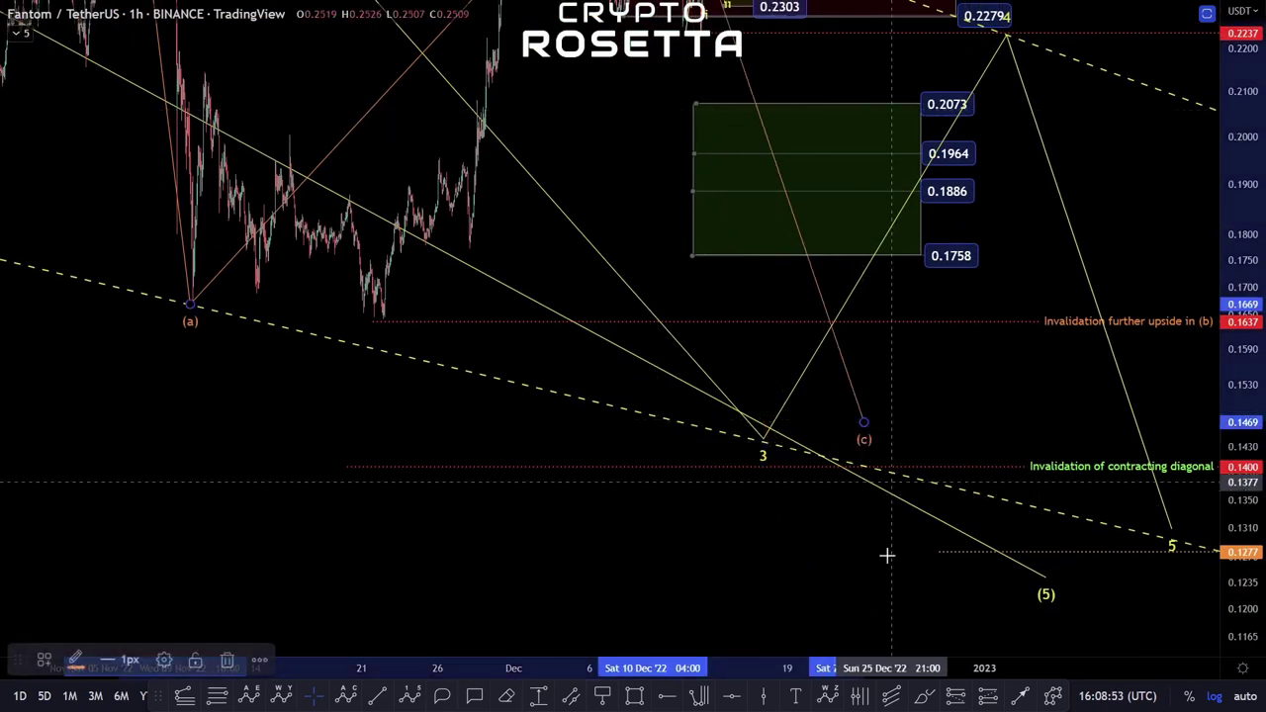
# Step: Move the orange correction's wave (b) down to about 0.2638, just above the early-December high
pyautogui.moveTo(610, 200); pyautogui.dragTo(761, 514)
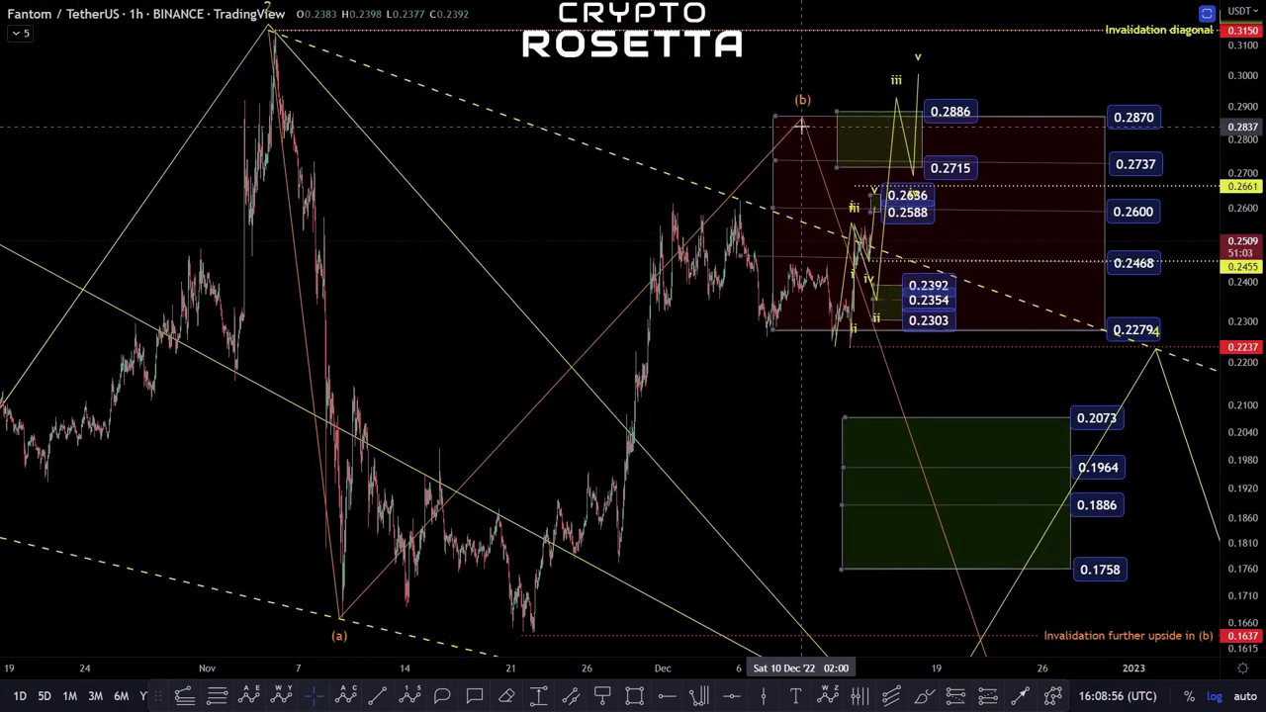
pyautogui.moveTo(803, 122)
pyautogui.mouseDown()
pyautogui.moveTo(786, 156)
pyautogui.moveTo(686, 175)
pyautogui.moveTo(817, 211)
pyautogui.moveTo(761, 191)
pyautogui.mouseUp()
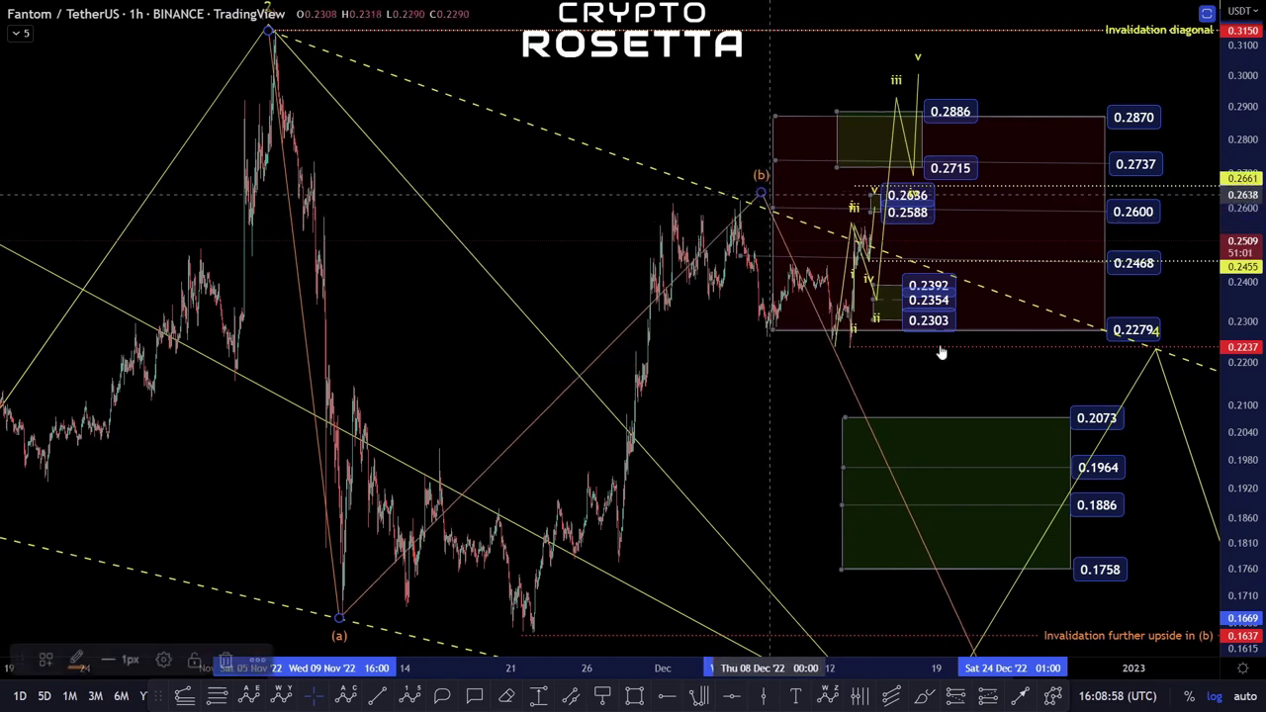
pyautogui.moveTo(1014, 388)
pyautogui.mouseDown()
pyautogui.moveTo(778, 246)
pyautogui.moveTo(743, 379)
pyautogui.moveTo(776, 430)
pyautogui.mouseUp()
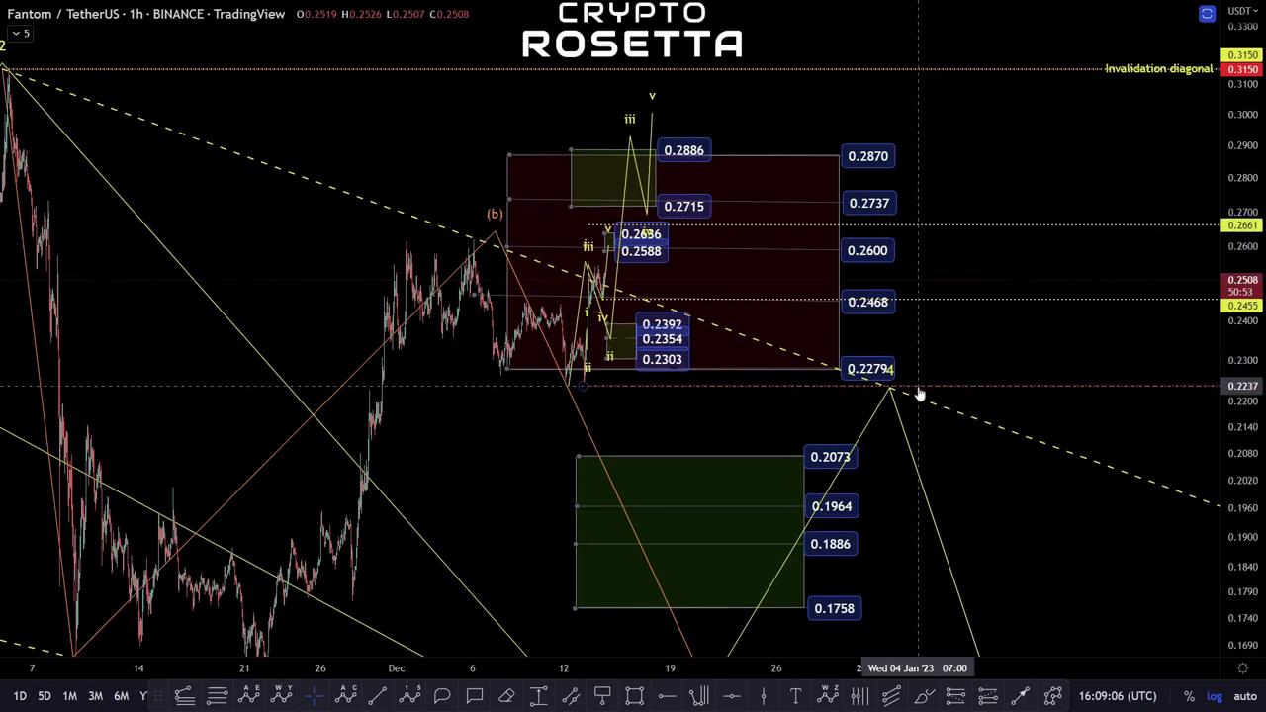
pyautogui.moveTo(361, 544); pyautogui.dragTo(388, 491)
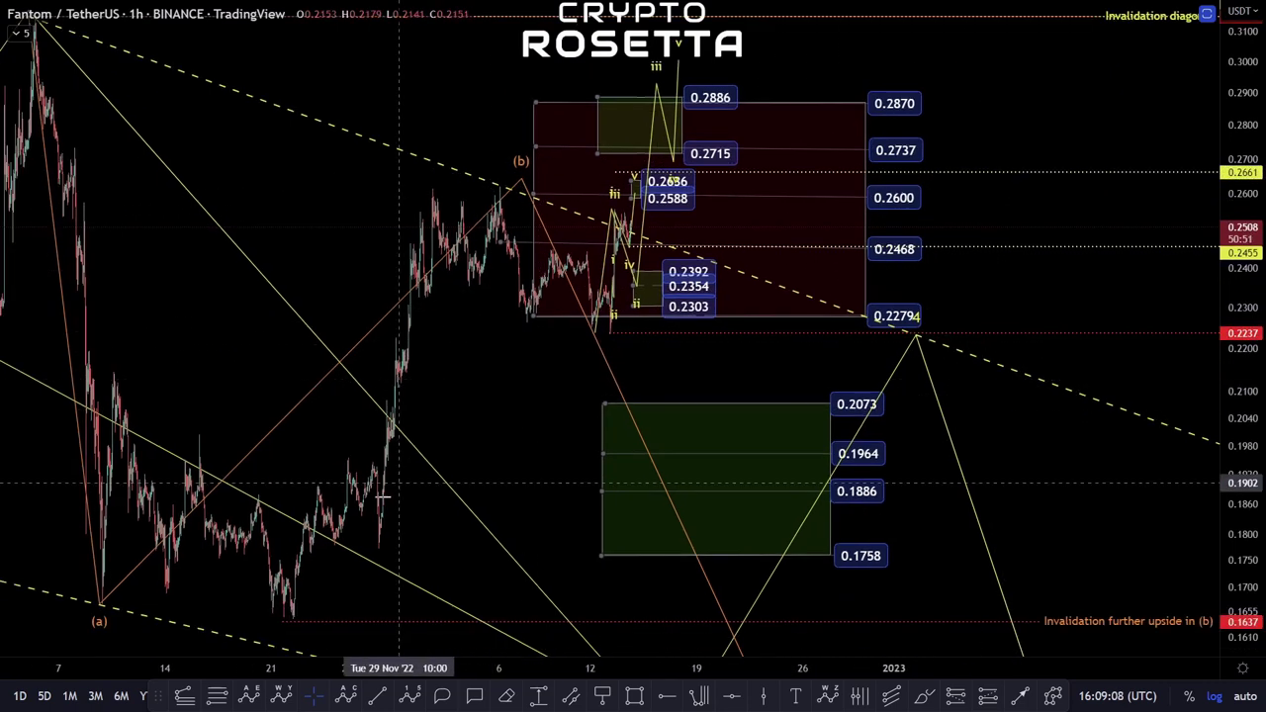